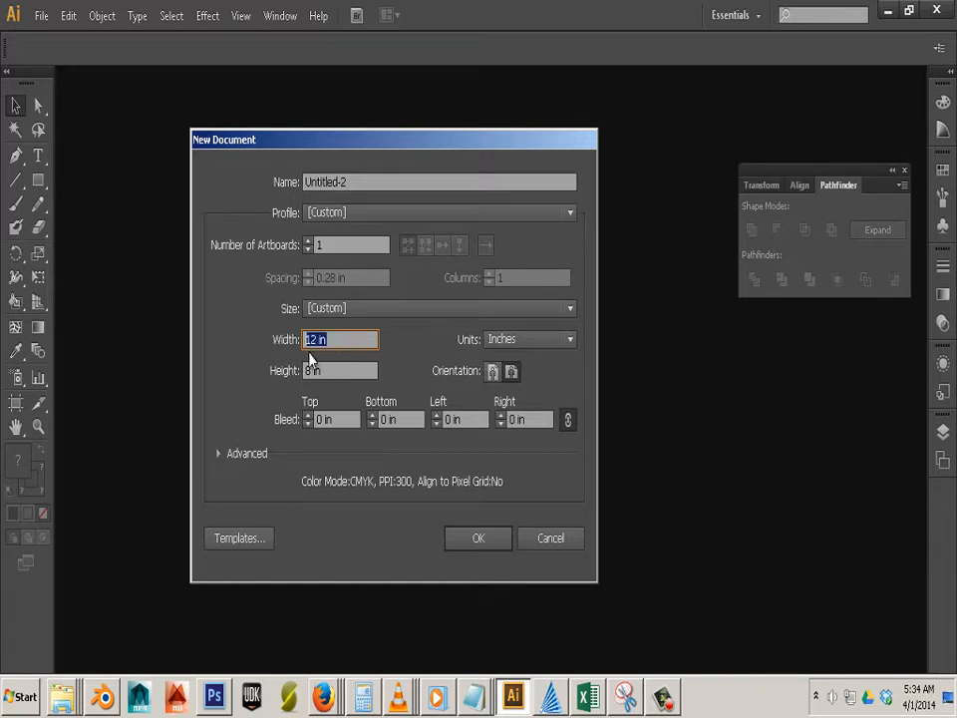
- Create a new single-artboard document 12 in wide and 8 in high
{"action": "left_click", "coordinate": [340, 370]}
{"action": "left_click", "coordinate": [480, 541]}
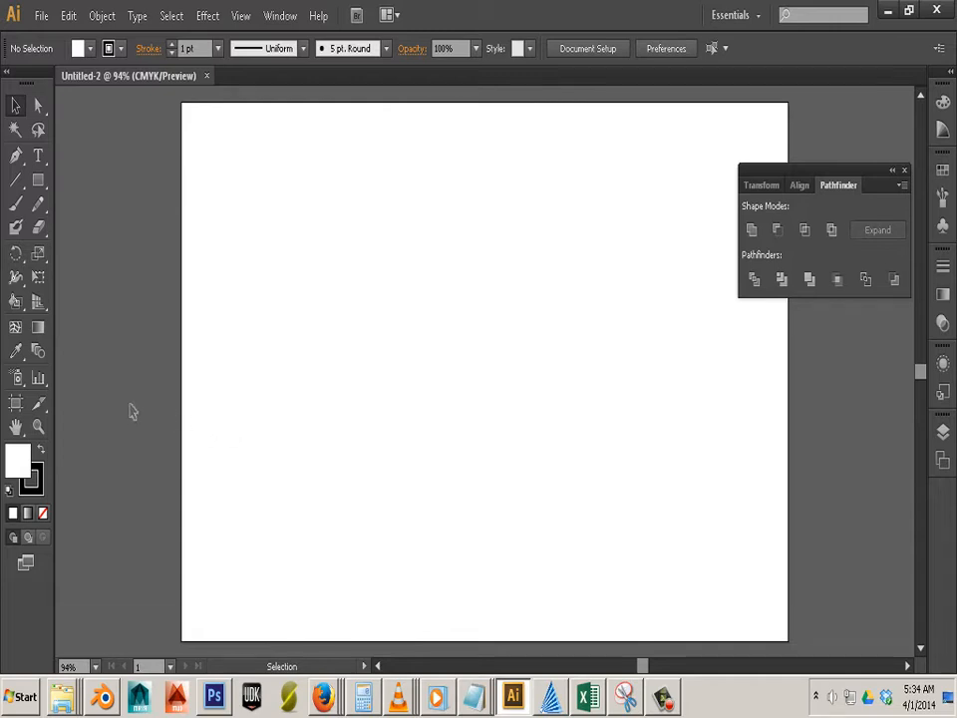
- Switch to Photoshop and close the three open documents Untitled-2, Untitled-1 and Tree 1.psd, discarding unsaved changes
{"action": "mouse_move", "coordinate": [212, 695]}
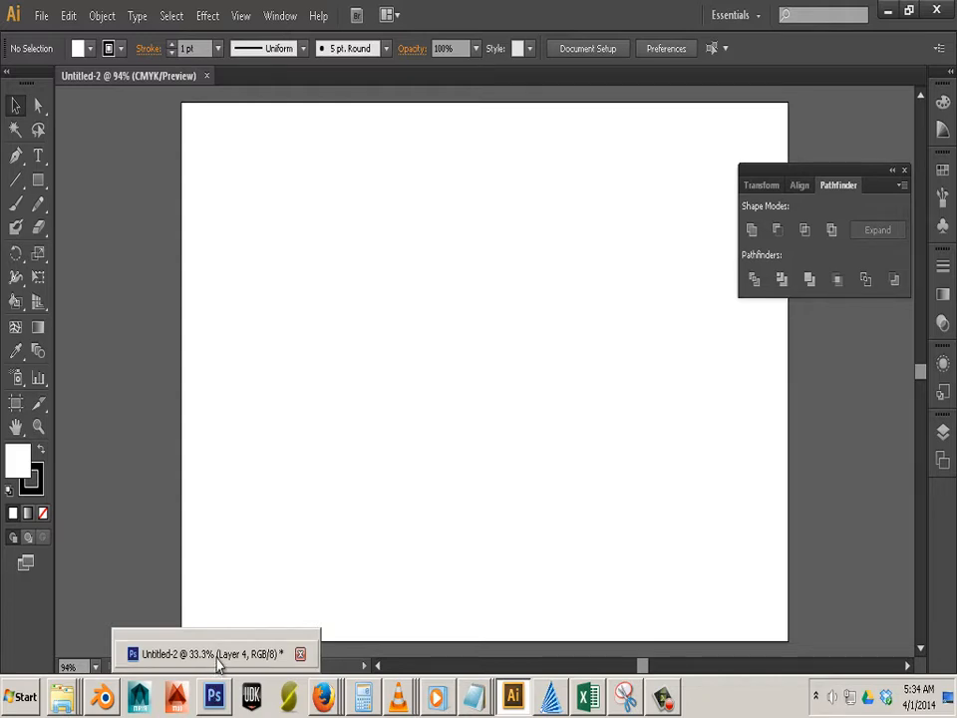
{"action": "left_click", "coordinate": [216, 698]}
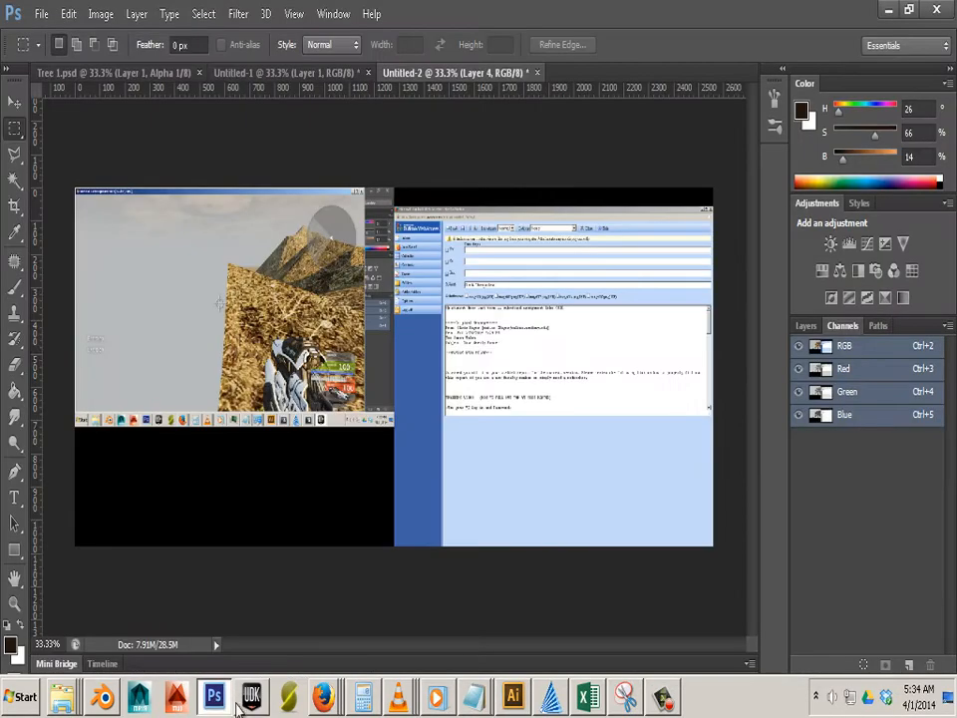
{"action": "left_click", "coordinate": [537, 78]}
{"action": "left_click", "coordinate": [482, 271]}
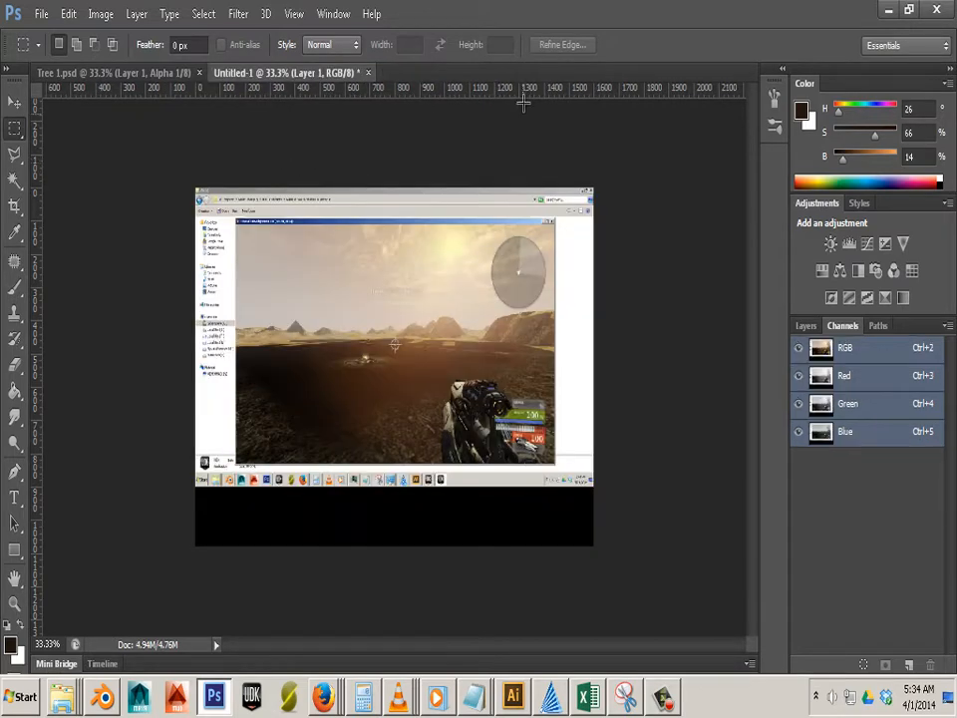
{"action": "left_click", "coordinate": [368, 72]}
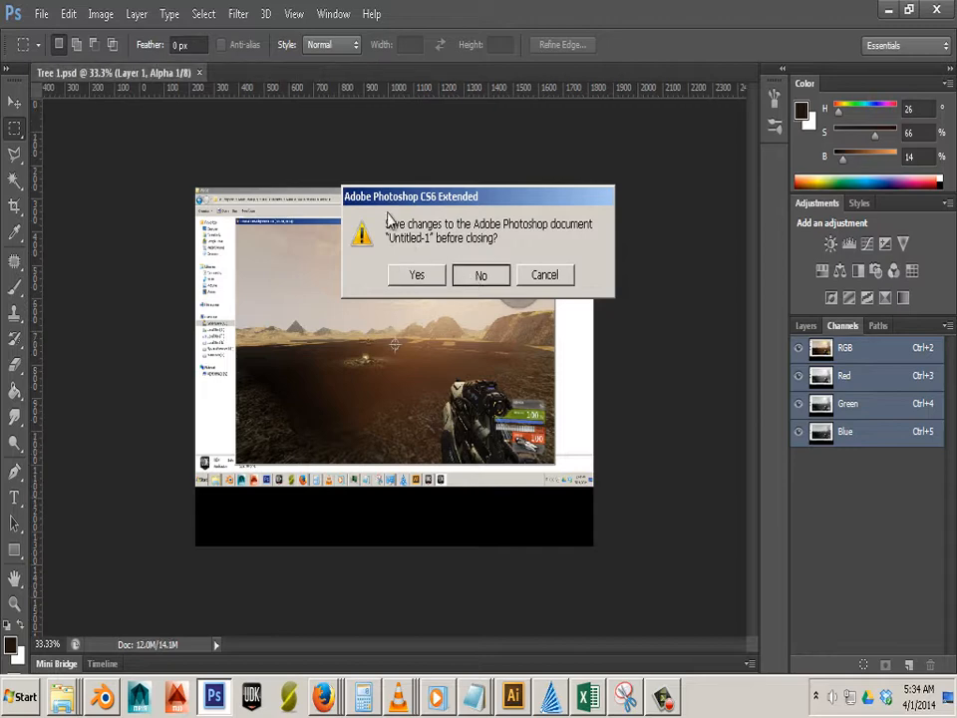
{"action": "key", "text": "Return"}
{"action": "left_click", "coordinate": [200, 74]}
- Create a new U.S. Paper document in Letter size, 8.5 x 11 inches at 300 pixels/inch, and fit it to the view
{"action": "left_click", "coordinate": [42, 14]}
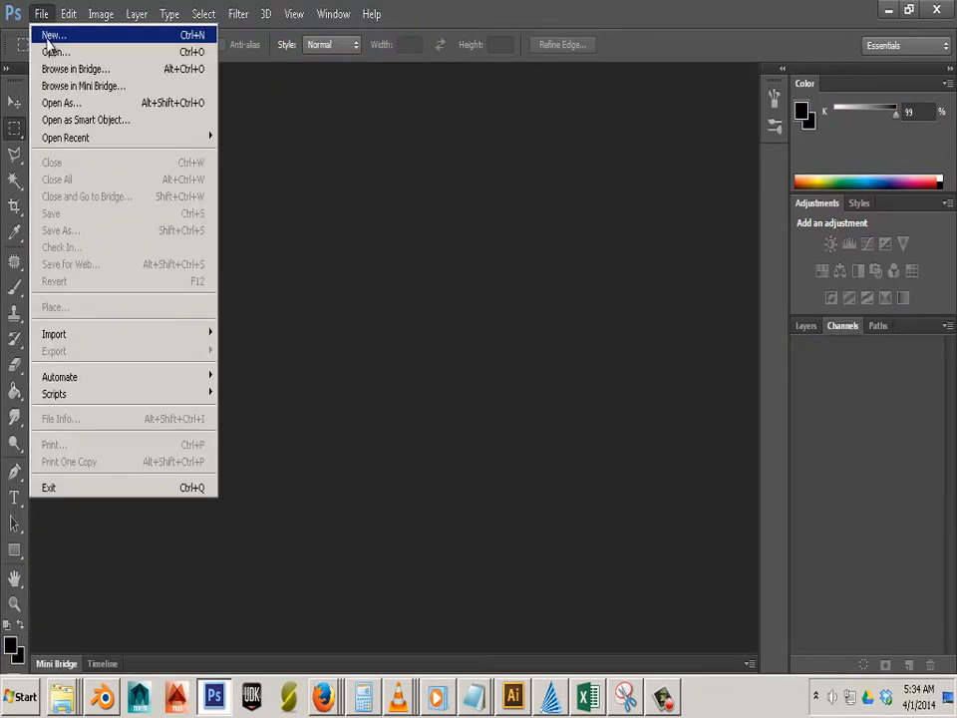
{"action": "left_click", "coordinate": [48, 36]}
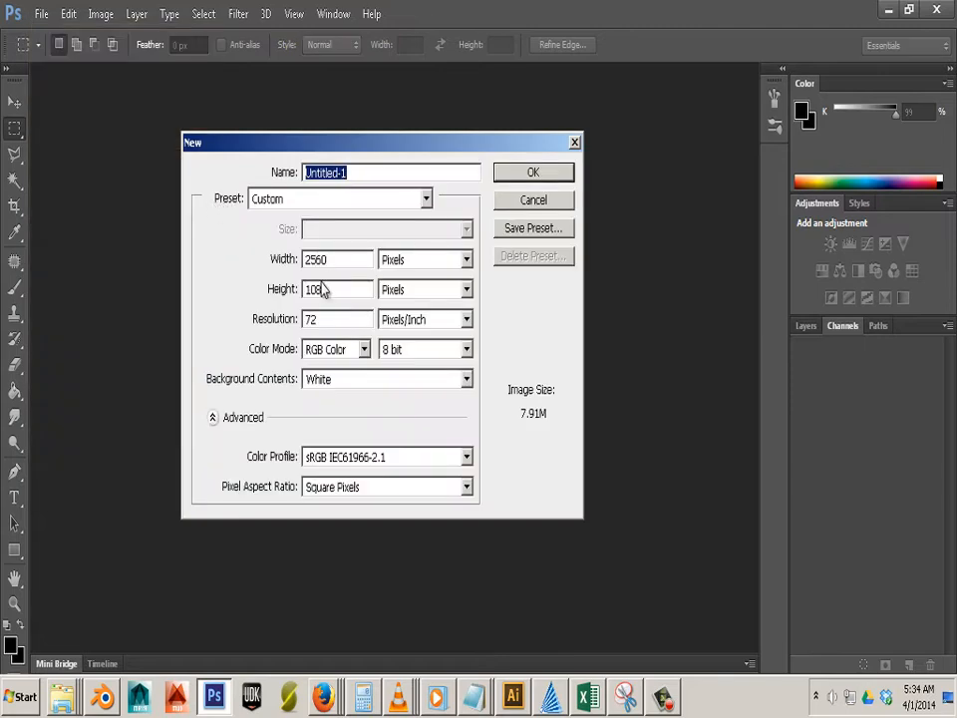
{"action": "left_click", "coordinate": [312, 199]}
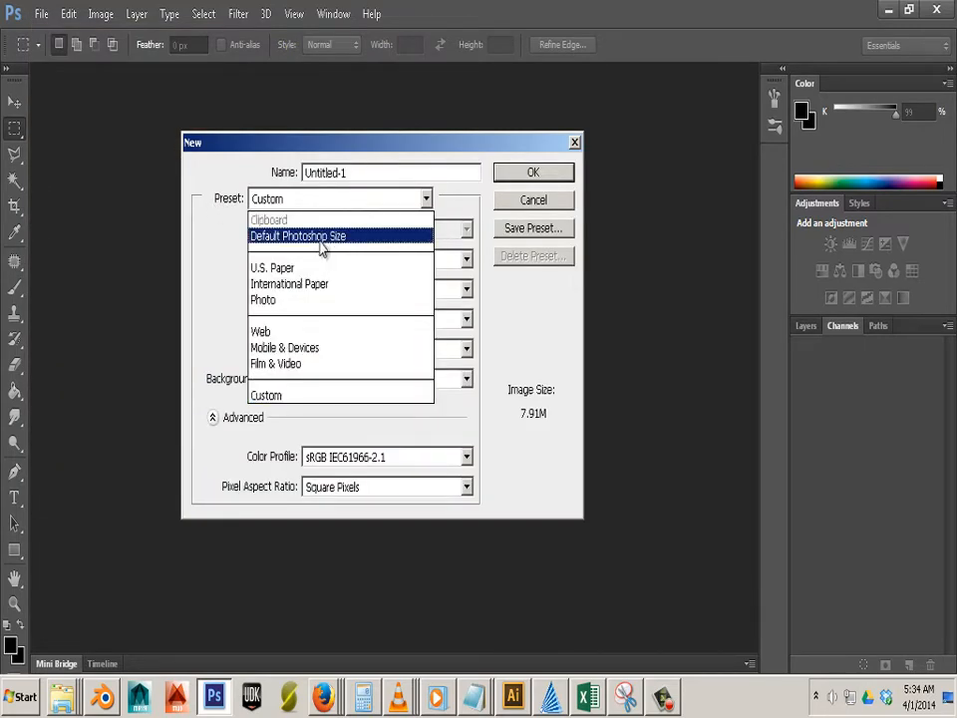
{"action": "left_click", "coordinate": [292, 239]}
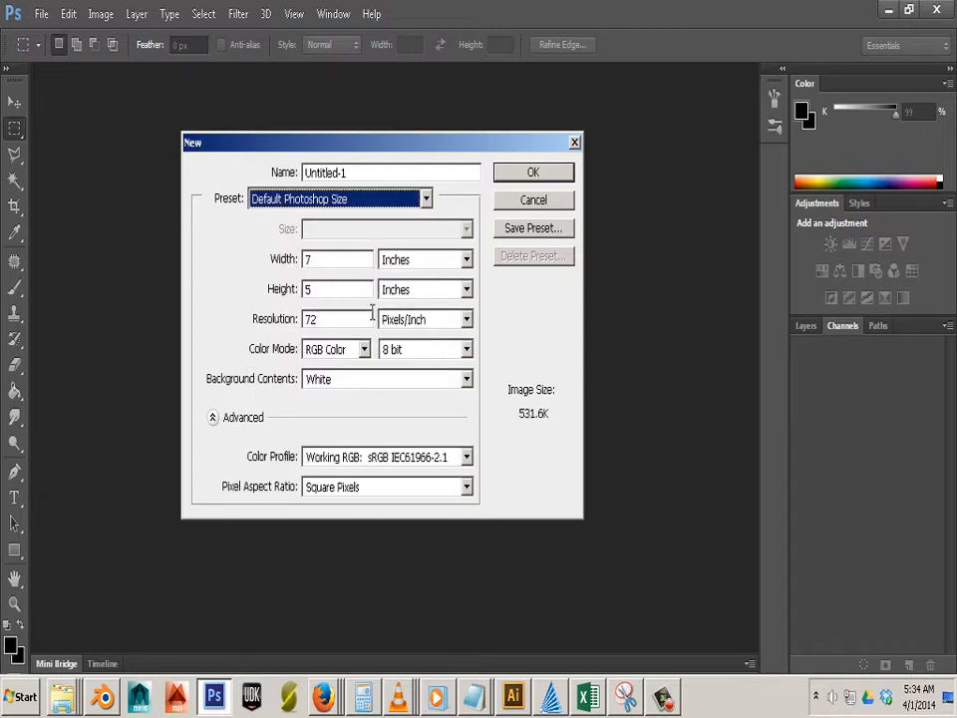
{"action": "left_click", "coordinate": [362, 200]}
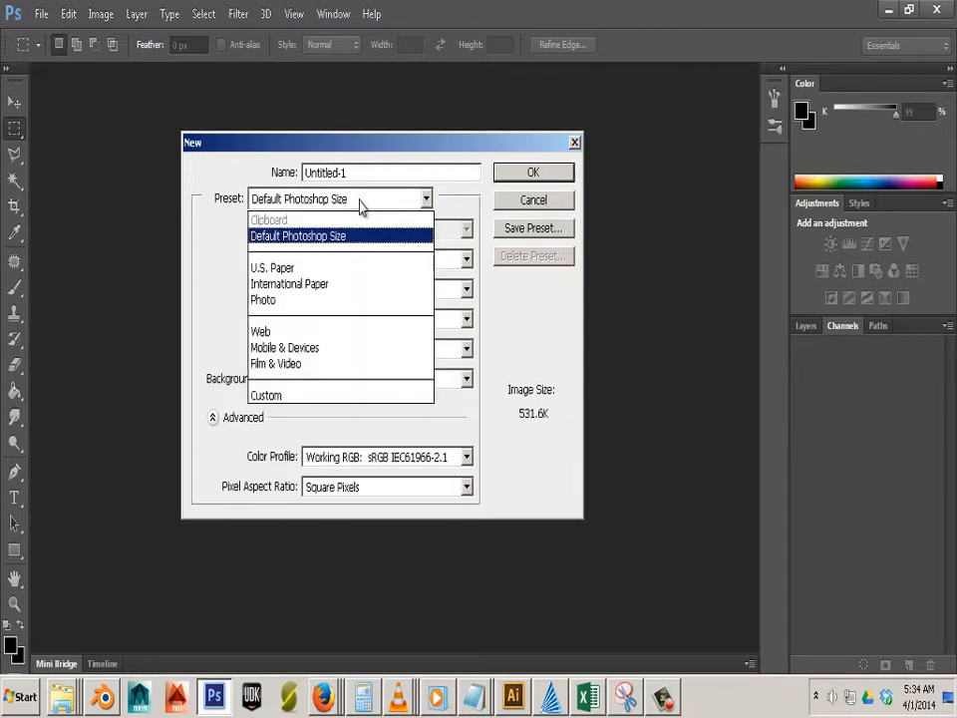
{"action": "left_click", "coordinate": [337, 269]}
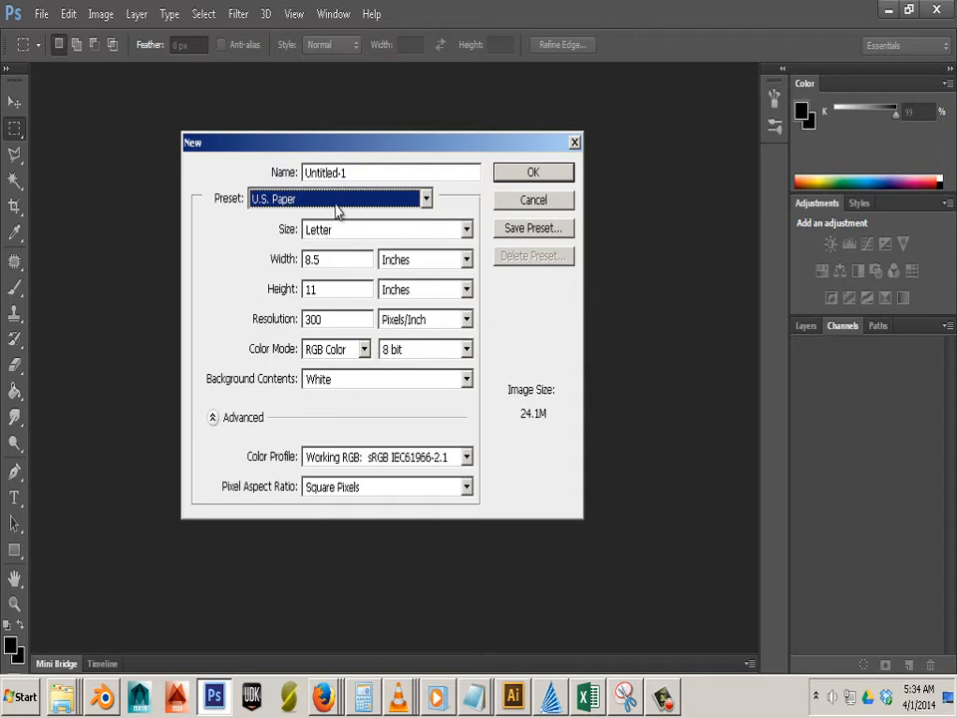
{"action": "left_click", "coordinate": [518, 176]}
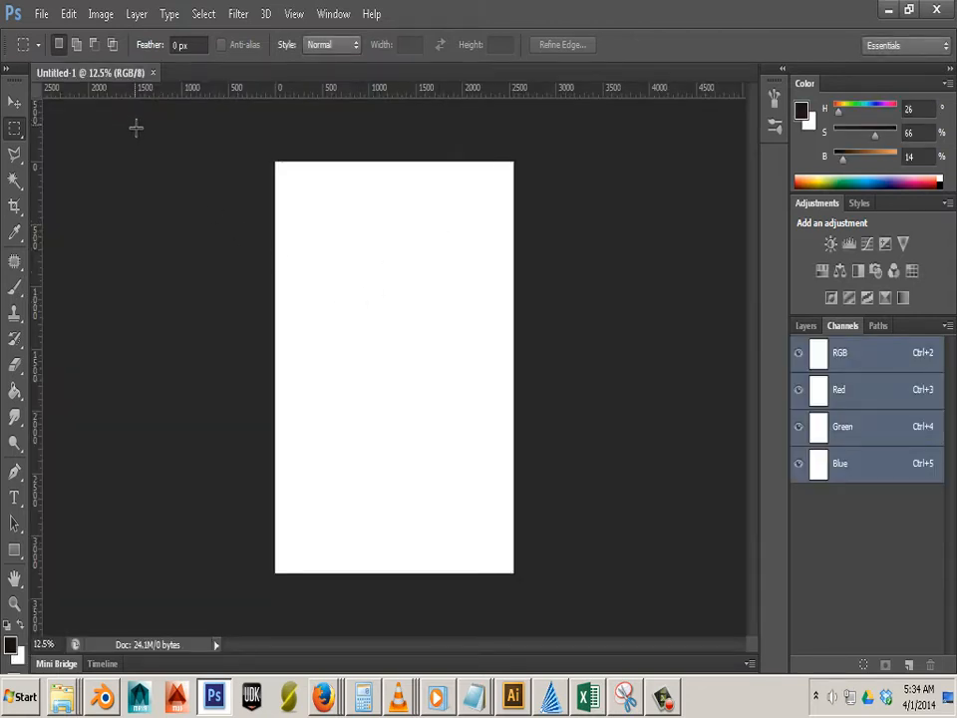
{"action": "key", "text": "ctrl+0"}
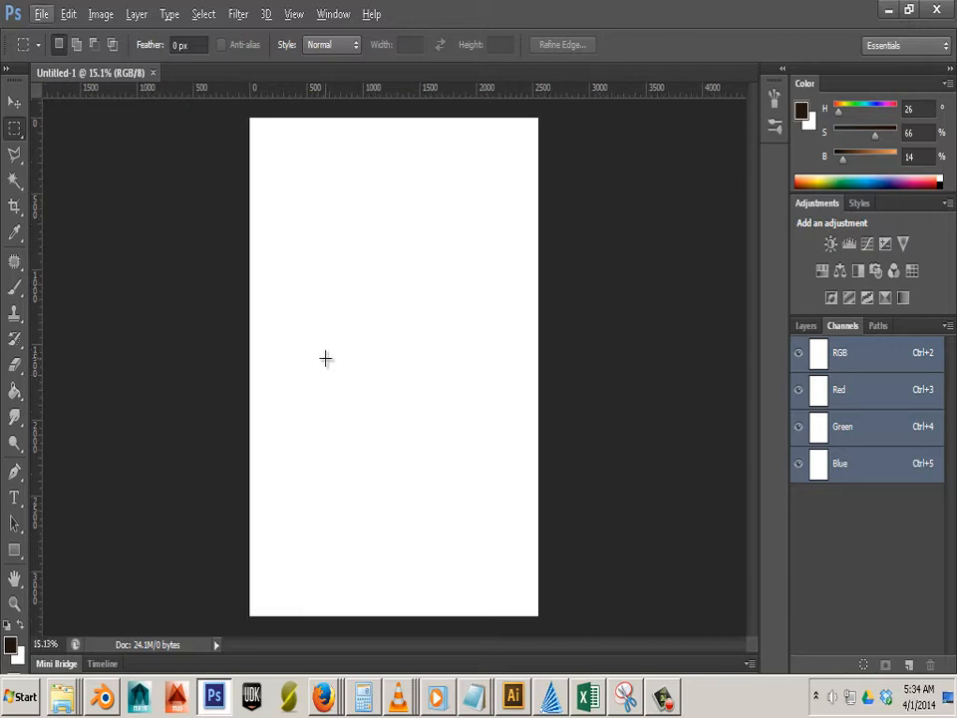
- Make a tall rectangular marquee selection inside the page margins and add a new empty layer above the Background
{"action": "left_click", "coordinate": [15, 133]}
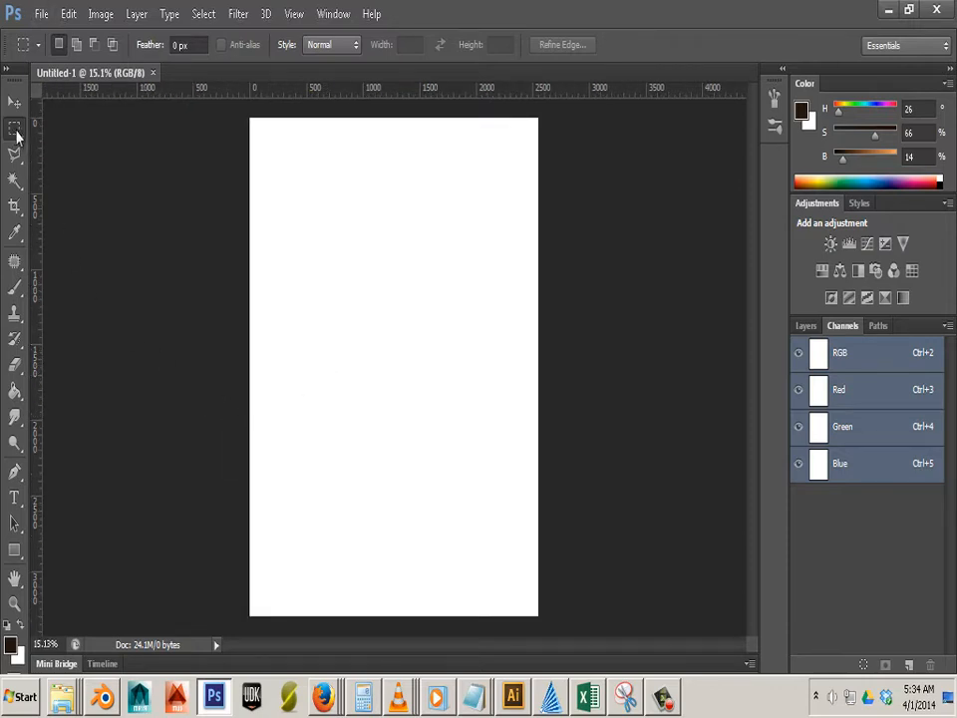
{"action": "left_click_drag", "start_coordinate": [306, 188], "coordinate": [492, 510]}
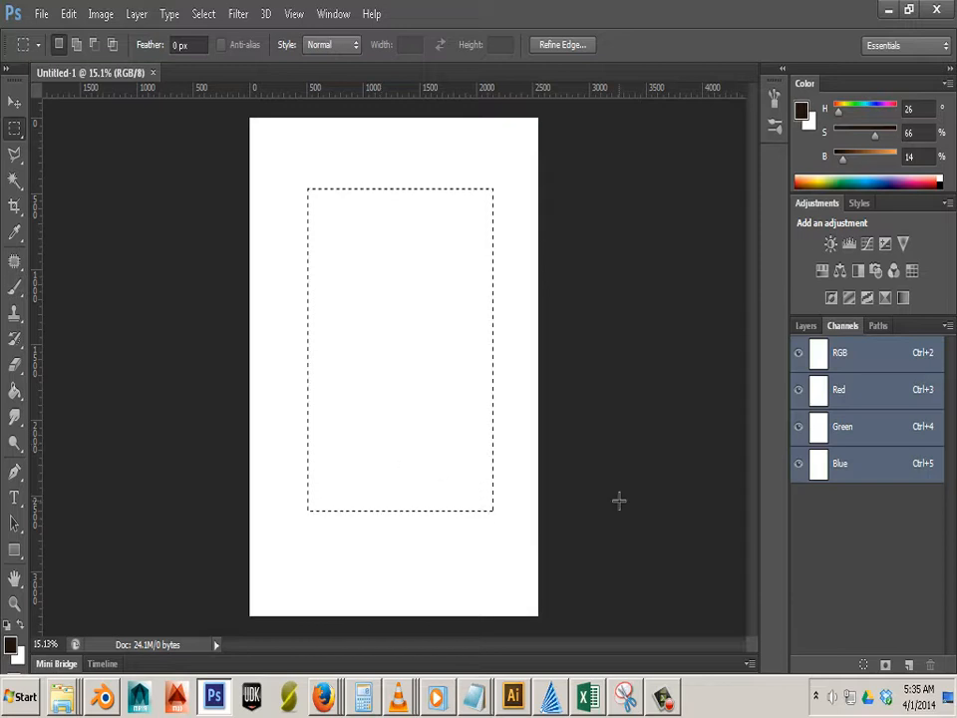
{"action": "left_click", "coordinate": [908, 664]}
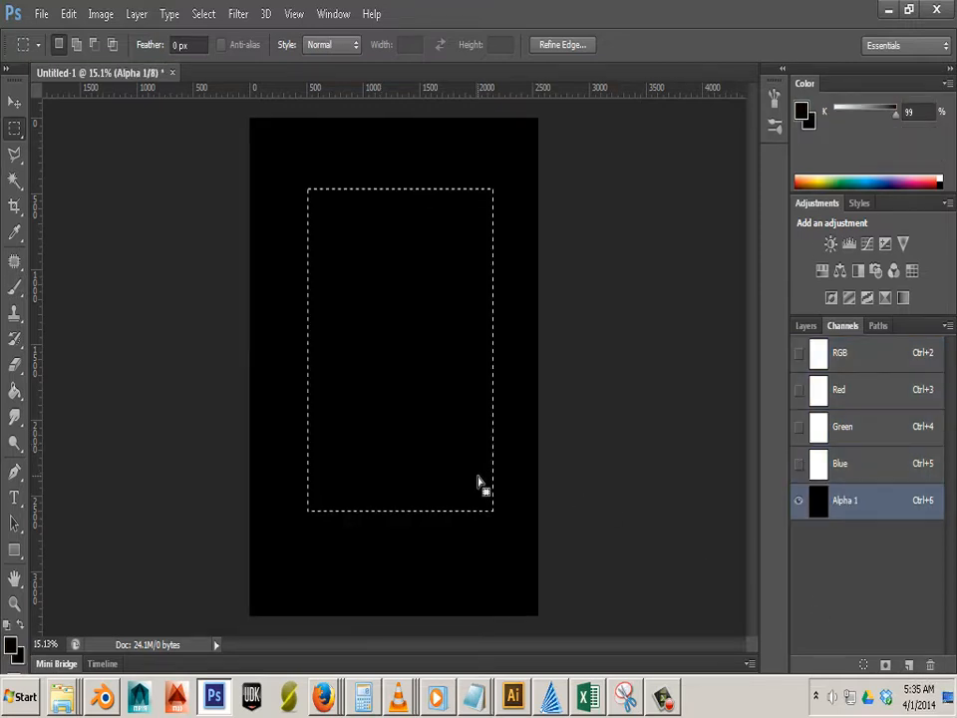
{"action": "key", "text": "ctrl+z"}
{"action": "left_click", "coordinate": [805, 326]}
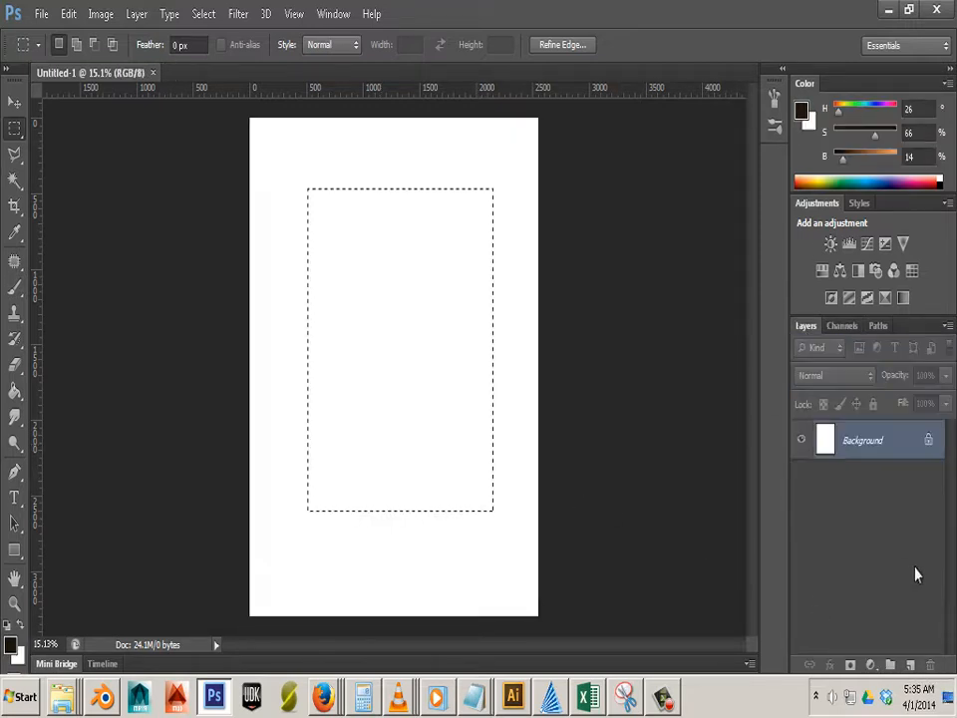
{"action": "left_click", "coordinate": [909, 664]}
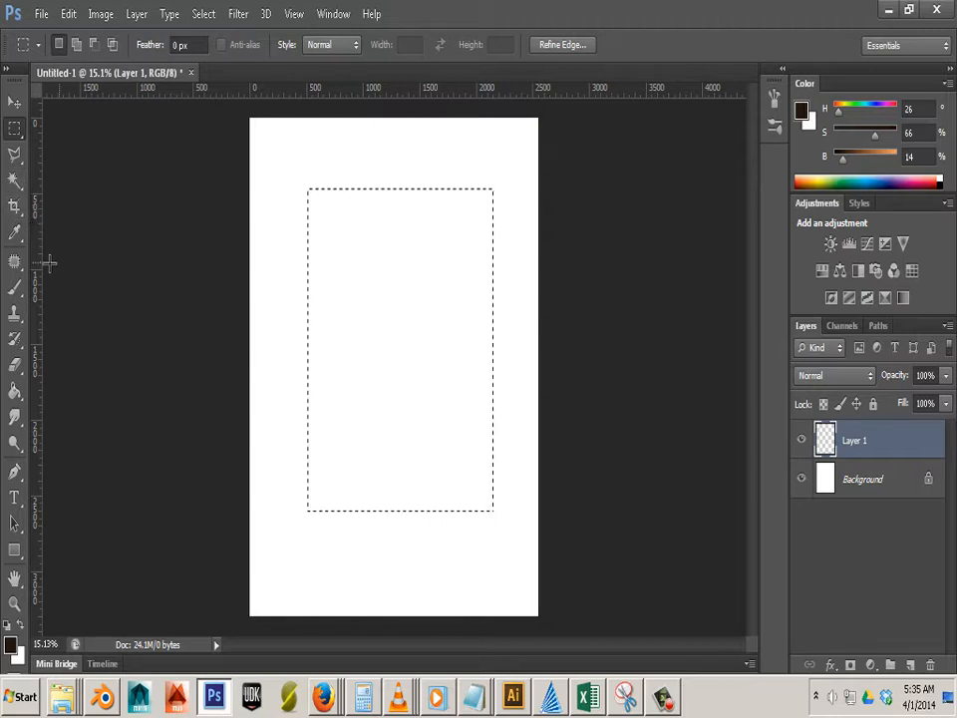
- Set up the Brush tool with a hard round tip at 100% hardness and a size of 300 px
{"action": "left_click", "coordinate": [15, 289]}
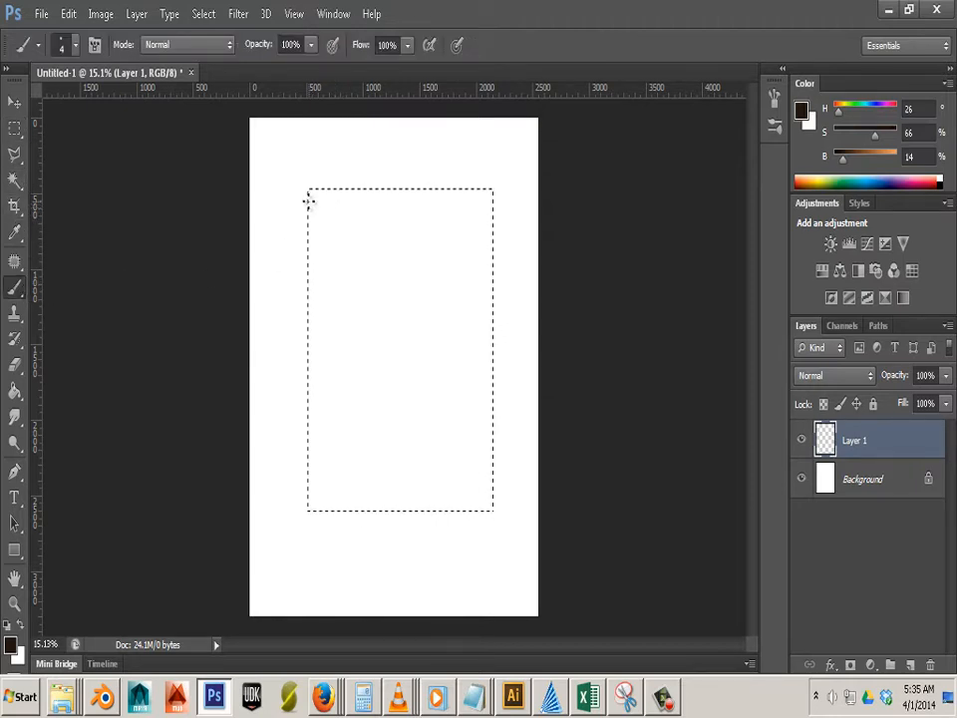
{"action": "left_click", "coordinate": [75, 46]}
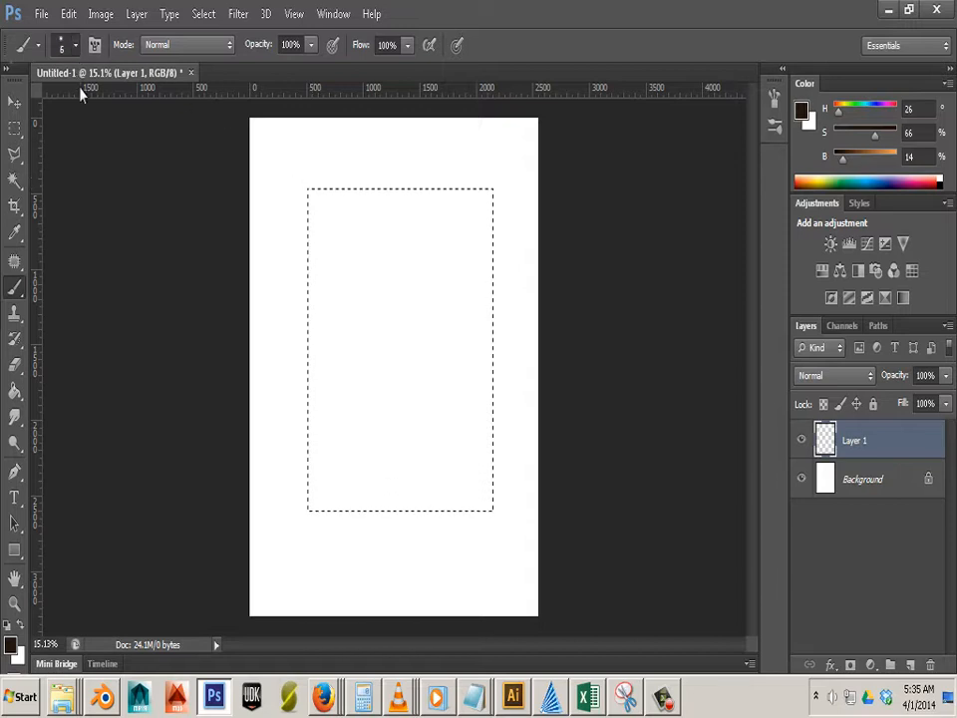
{"action": "double_click", "coordinate": [152, 202]}
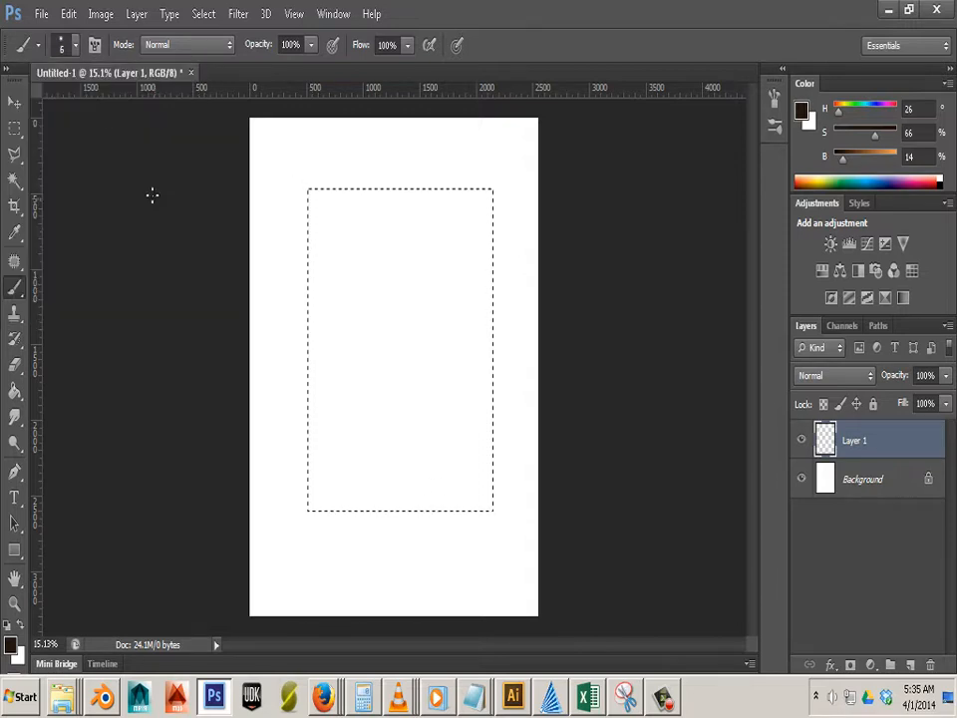
{"action": "left_click", "coordinate": [66, 44]}
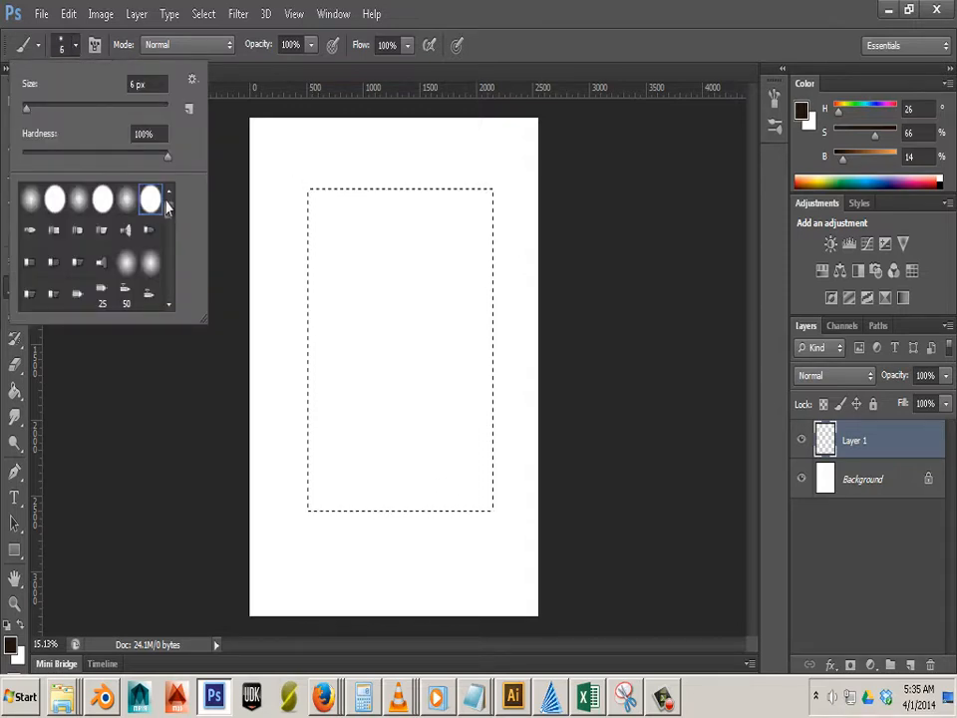
{"action": "left_click", "coordinate": [301, 172]}
{"action": "key", "text": "bracketright"}
{"action": "key", "text": "bracketright"}
{"action": "key", "text": "bracketright"}
{"action": "key", "text": "bracketright"}
{"action": "key", "text": "bracketright"}
{"action": "key", "text": "bracketright"}
{"action": "key", "text": "bracketright"}
{"action": "key", "text": "bracketright"}
{"action": "key", "text": "bracketright"}
{"action": "key", "text": "bracketright"}
{"action": "key", "text": "bracketright"}
{"action": "key", "text": "bracketright"}
{"action": "key", "text": "bracketright"}
{"action": "key", "text": "bracketright"}
{"action": "key", "text": "bracketright"}
{"action": "key", "text": "bracketright"}
{"action": "key", "text": "bracketright"}
{"action": "key", "text": "bracketright"}
{"action": "key", "text": "bracketright"}
{"action": "key", "text": "bracketright"}
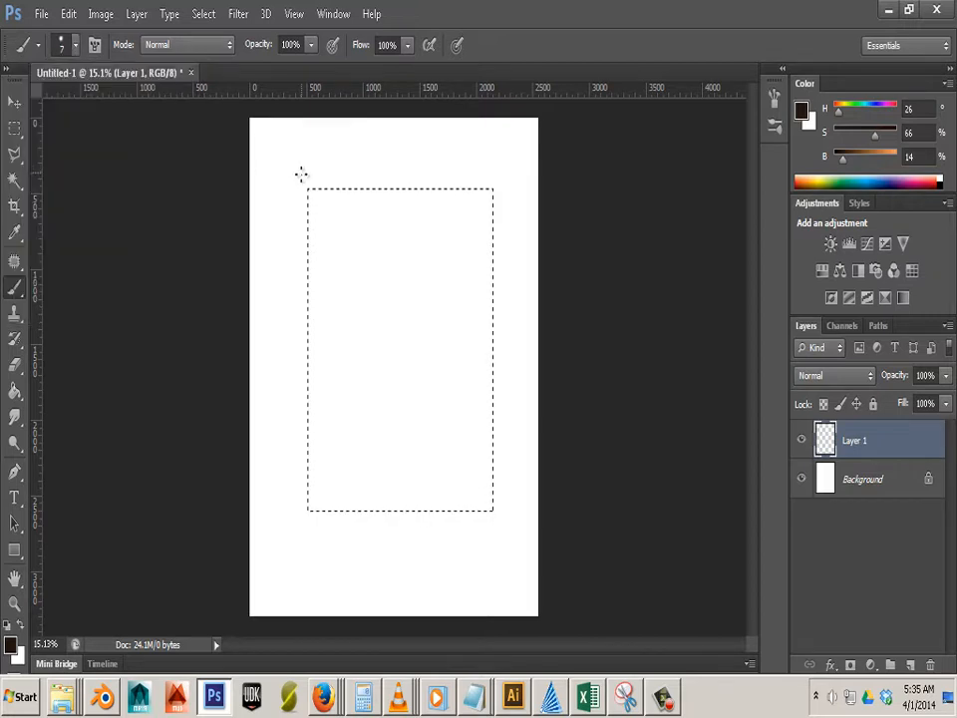
{"action": "key", "text": "bracketleft"}
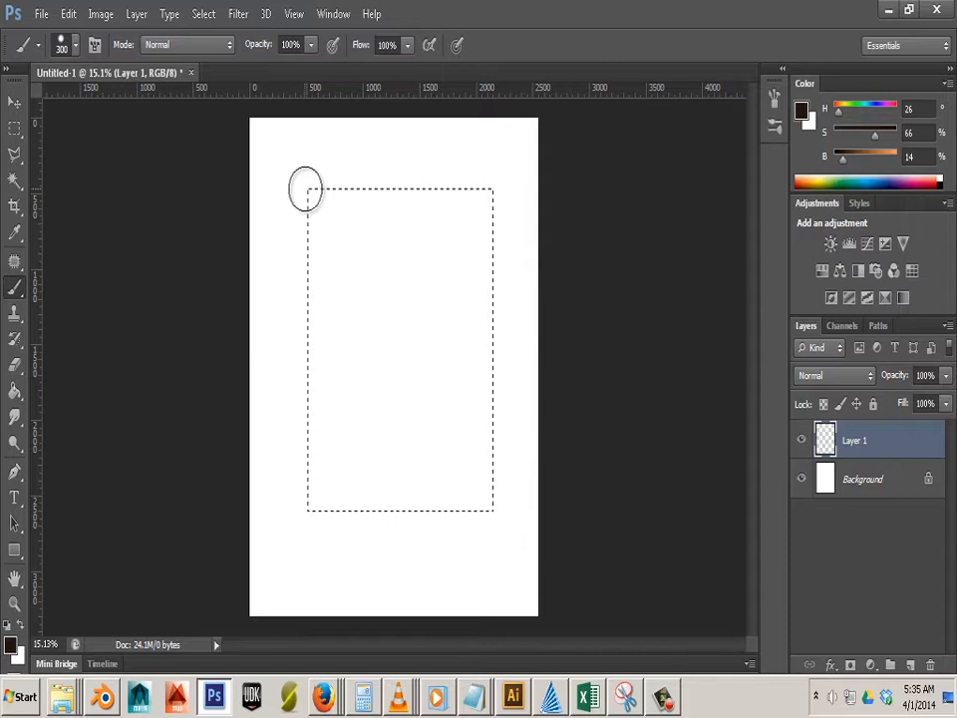
- Paint straight dark brown strokes along the edges of the rectangular selection to form a thick frame on Layer 1
{"action": "left_click", "coordinate": [306, 189]}
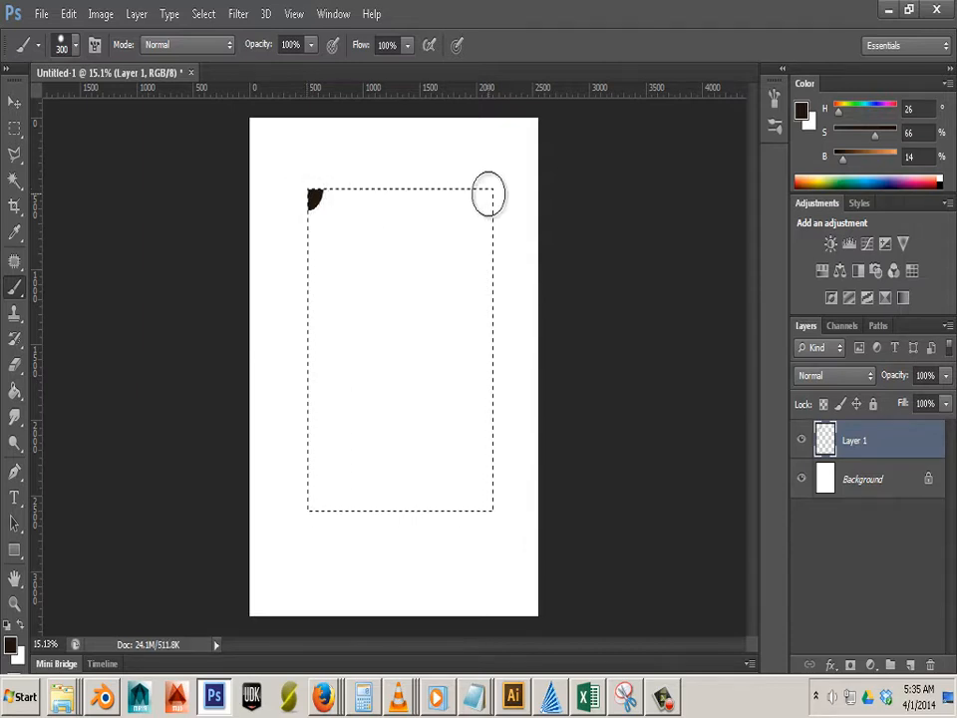
{"action": "left_click", "coordinate": [495, 194], "text": "shift"}
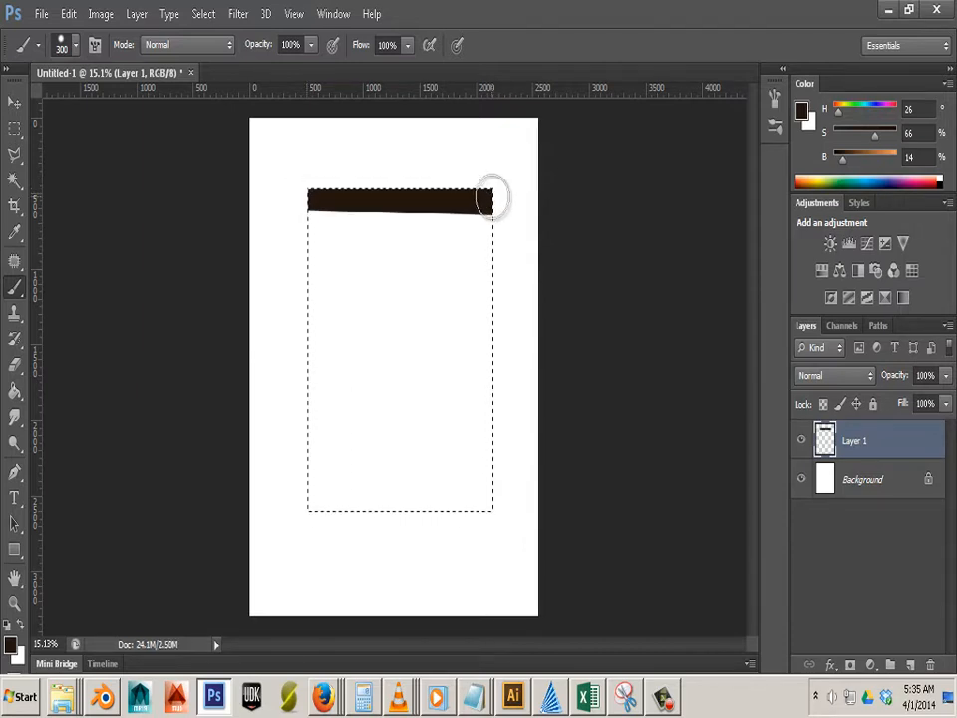
{"action": "left_click", "coordinate": [490, 519], "text": "shift"}
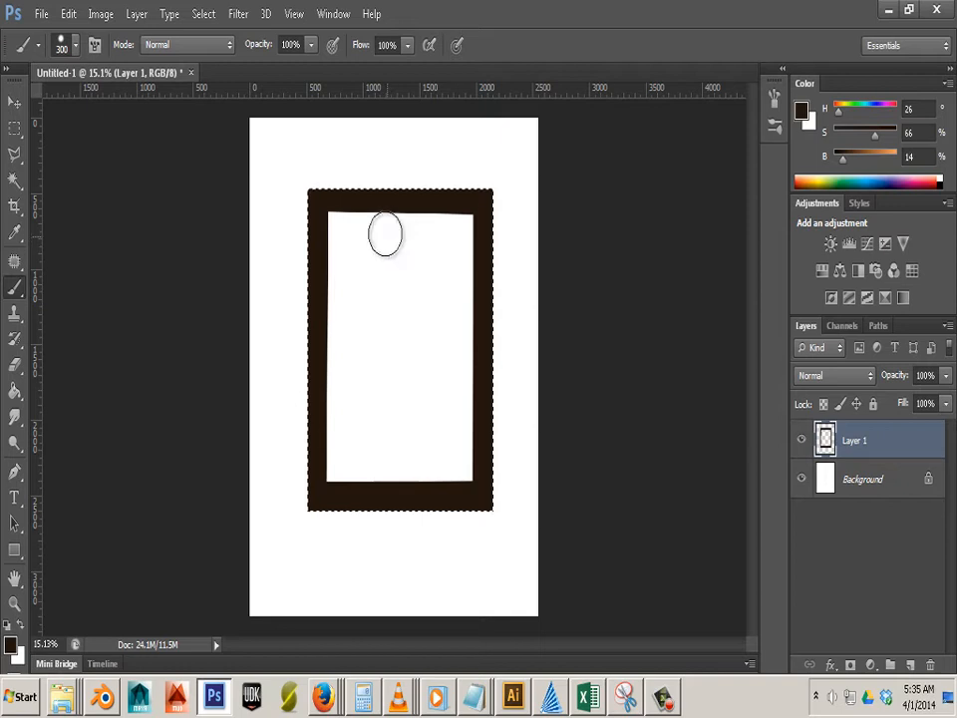
- Try painting a freehand diagonal bar across the frame's interior with a 175 px brush, and undo it
{"action": "key", "text": "bracketleft"}
{"action": "key", "text": "bracketleft"}
{"action": "key", "text": "bracketleft"}
{"action": "key", "text": "bracketleft"}
{"action": "key", "text": "bracketleft"}
{"action": "key", "text": "bracketleft"}
{"action": "key", "text": "bracketleft"}
{"action": "key", "text": "bracketleft"}
{"action": "key", "text": "bracketleft"}
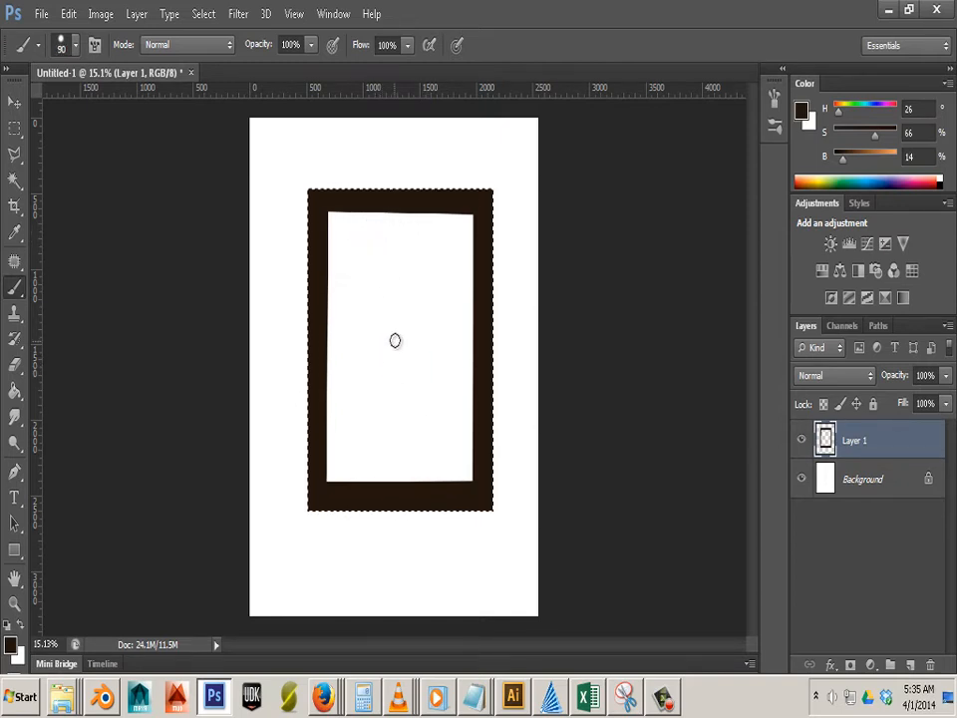
{"action": "key", "text": "bracketright"}
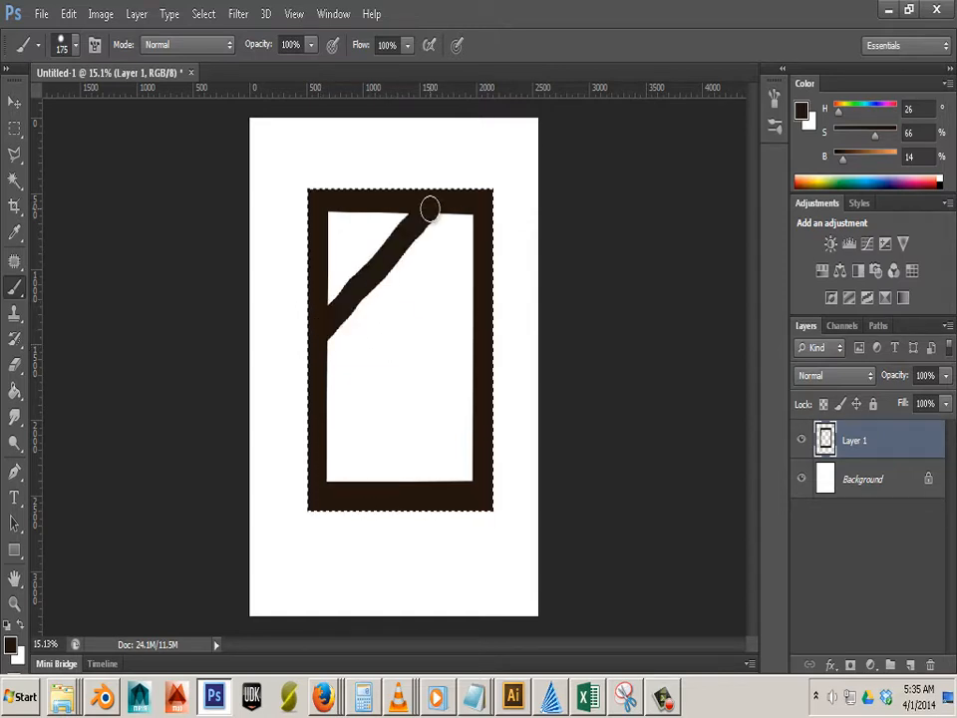
{"action": "left_click_drag", "start_coordinate": [429, 207], "coordinate": [341, 284]}
{"action": "key", "text": "ctrl+alt+z"}
{"action": "key", "text": "ctrl+alt+z"}
{"action": "left_click", "coordinate": [402, 321]}
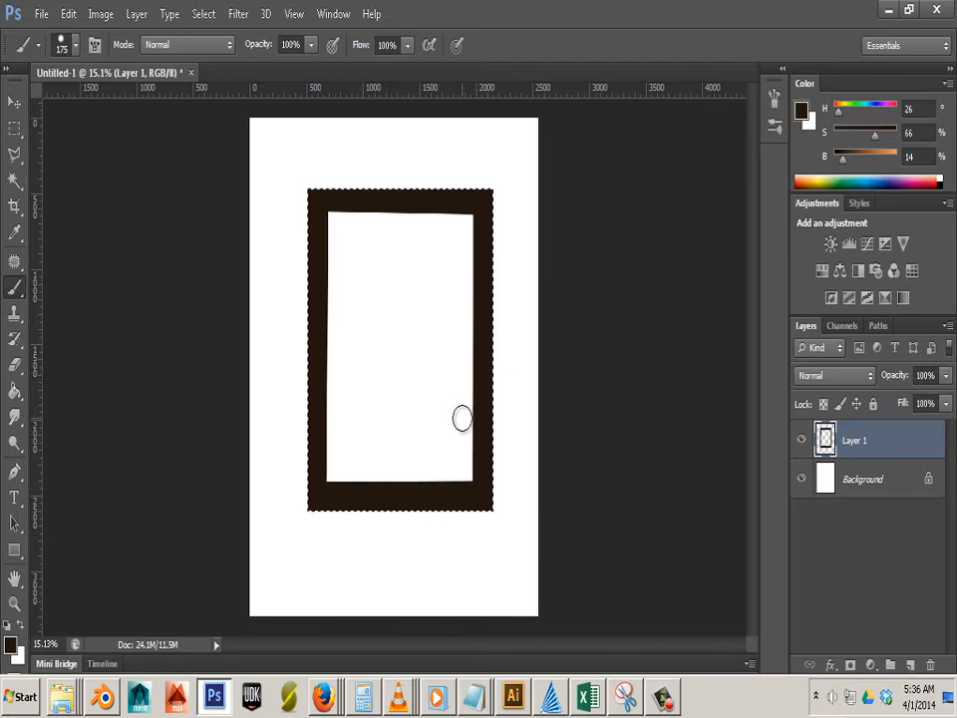
- Set the brush size to 100 px and paint straight, crossing diagonal bars across the inside of the frame
{"action": "key", "text": "bracketleft"}
{"action": "key", "text": "bracketleft"}
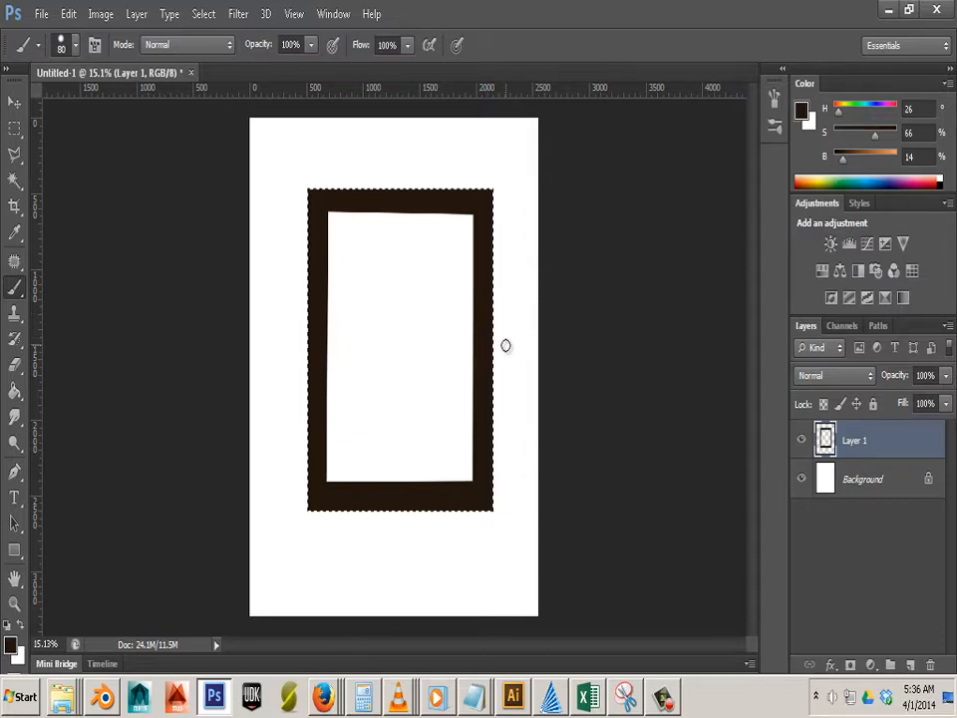
{"action": "key", "text": "bracketright"}
{"action": "key", "text": "bracketright"}
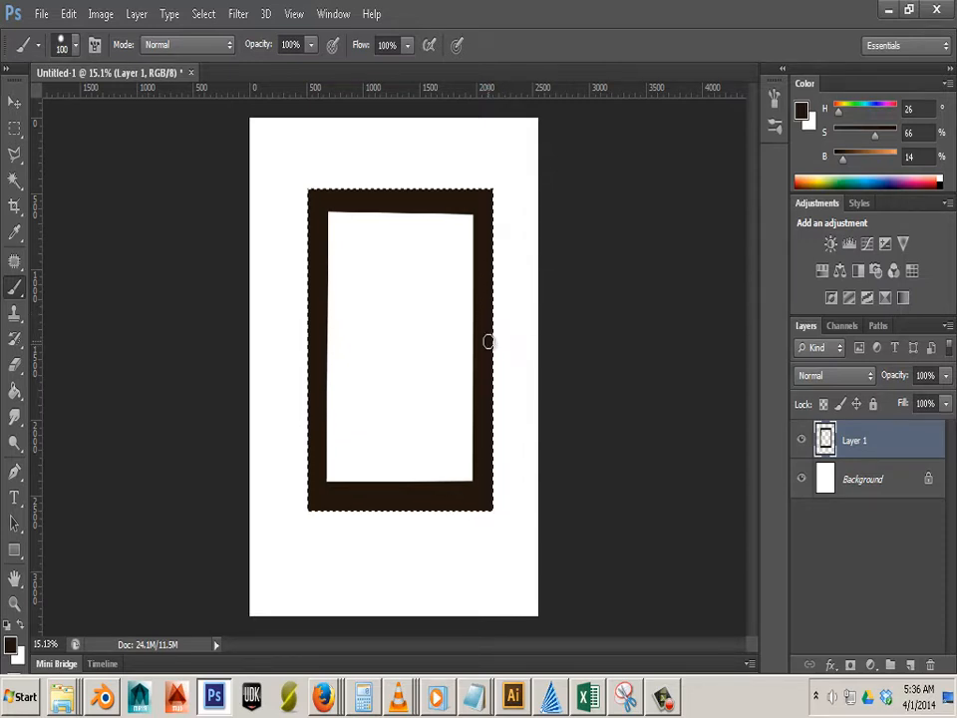
{"action": "left_click", "coordinate": [387, 195], "text": "shift"}
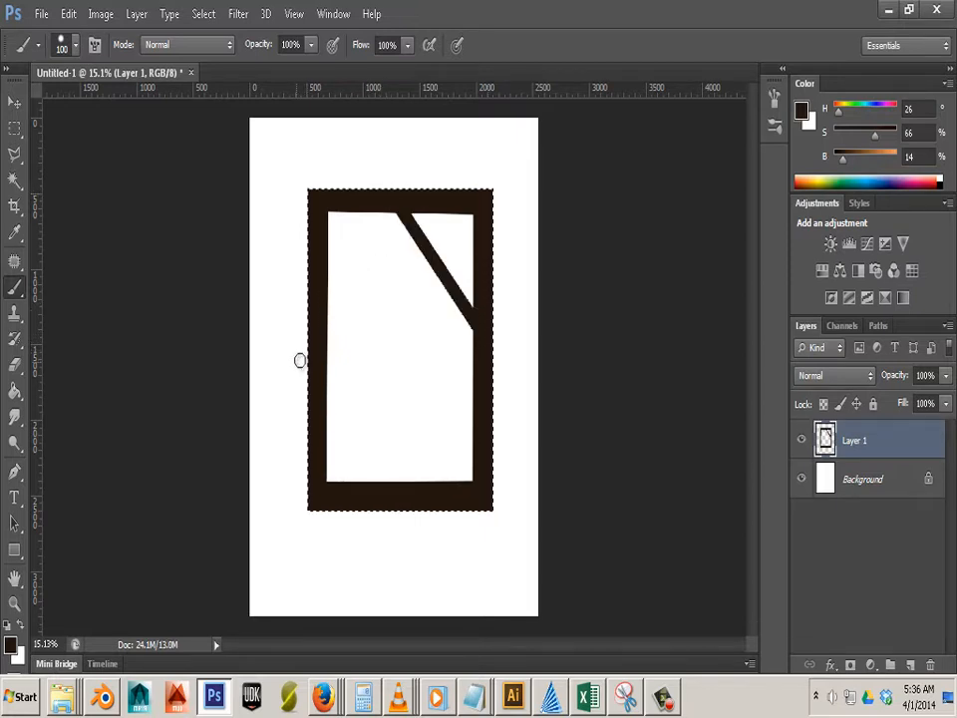
{"action": "left_click", "coordinate": [437, 269], "text": "shift"}
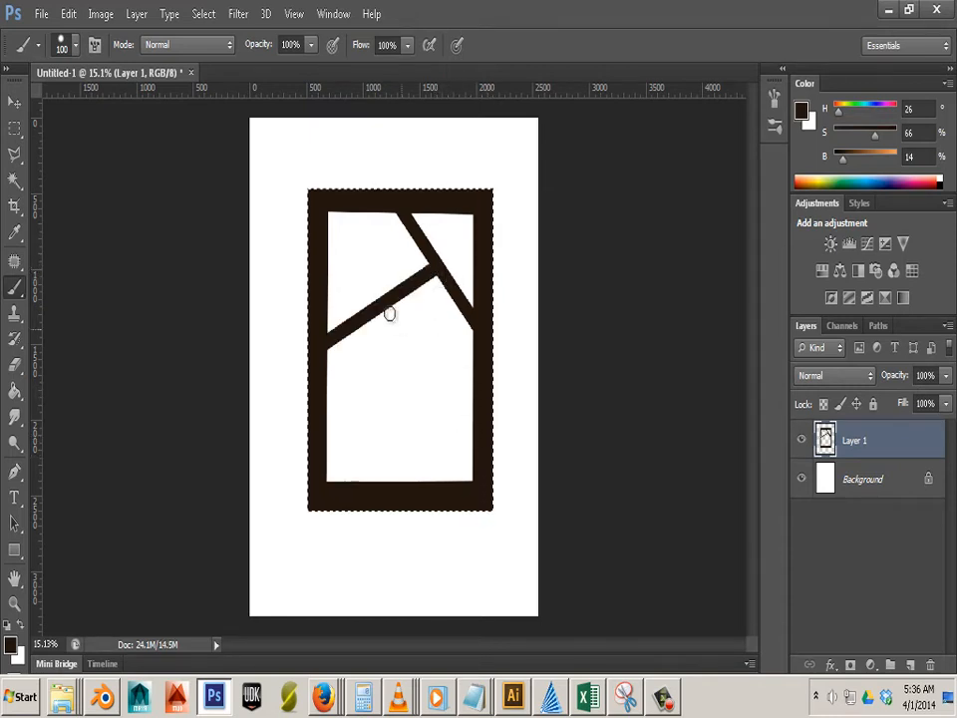
{"action": "left_click", "coordinate": [325, 268], "text": "shift"}
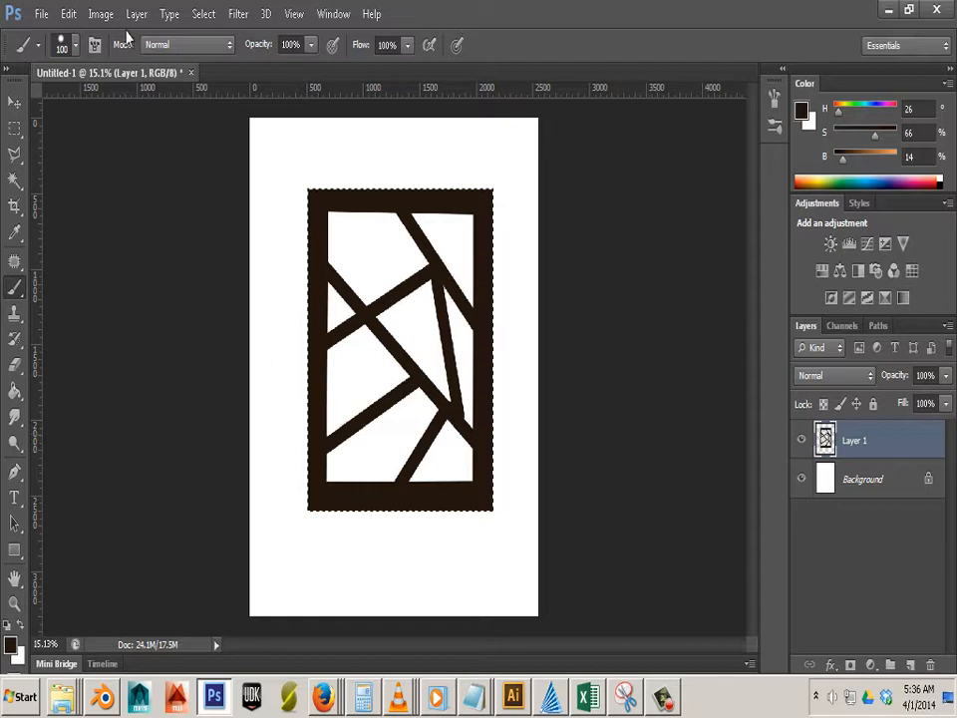
- Copy the painted frame from Photoshop and paste it into the blank Illustrator document
{"action": "left_click", "coordinate": [68, 14]}
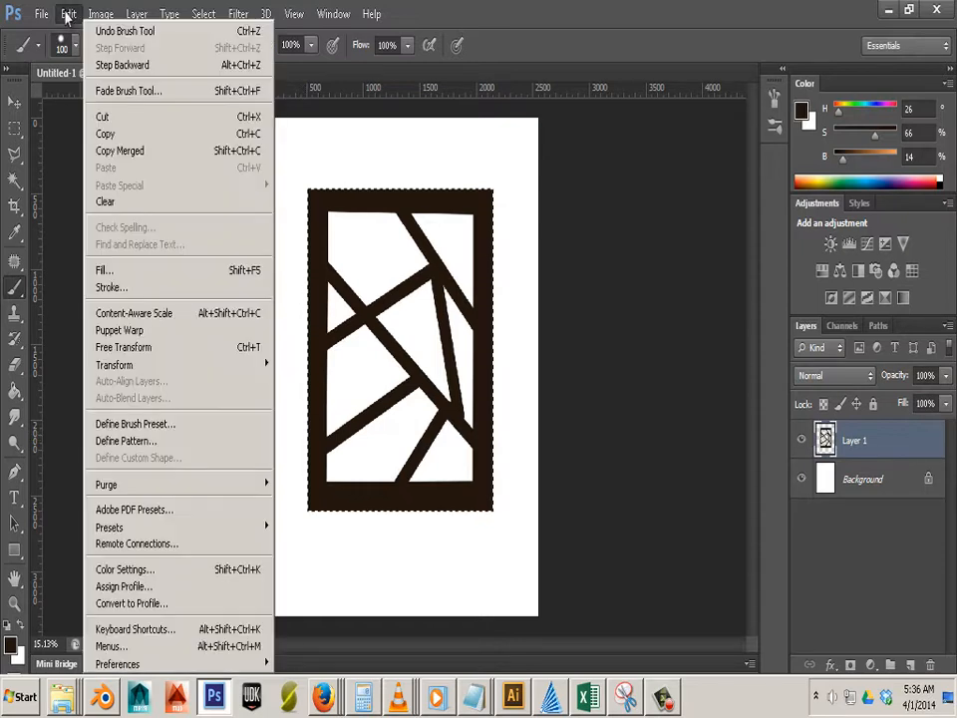
{"action": "left_click", "coordinate": [106, 134]}
{"action": "key", "text": "alt+Tab"}
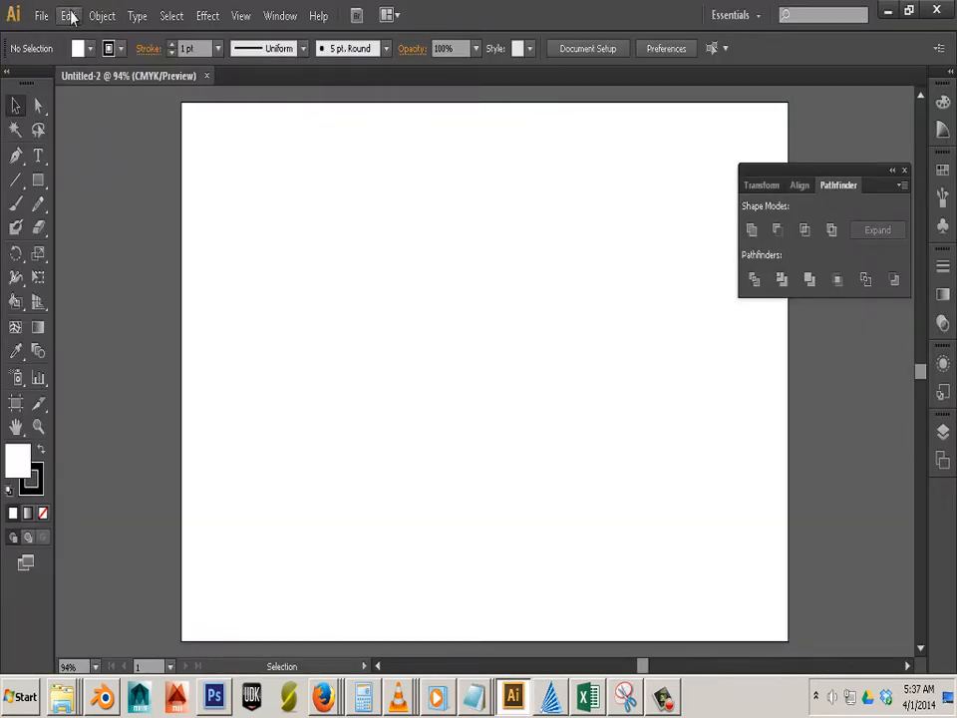
{"action": "left_click", "coordinate": [68, 16]}
{"action": "left_click", "coordinate": [77, 110]}
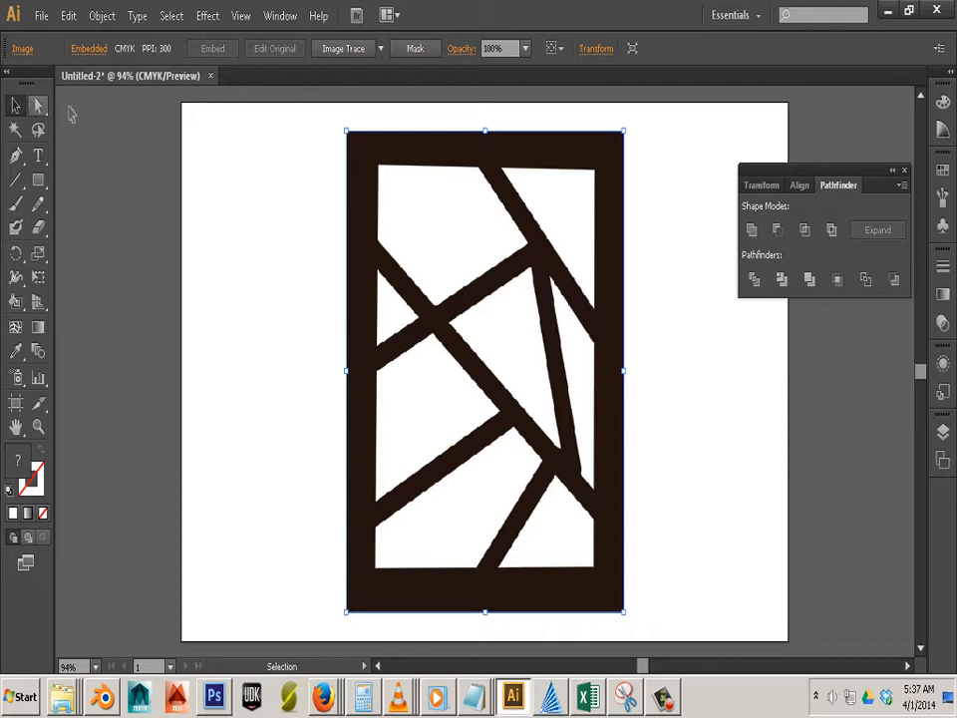
- Image Trace the pasted frame with the Default preset and expand the result into editable paths
{"action": "left_click", "coordinate": [349, 51]}
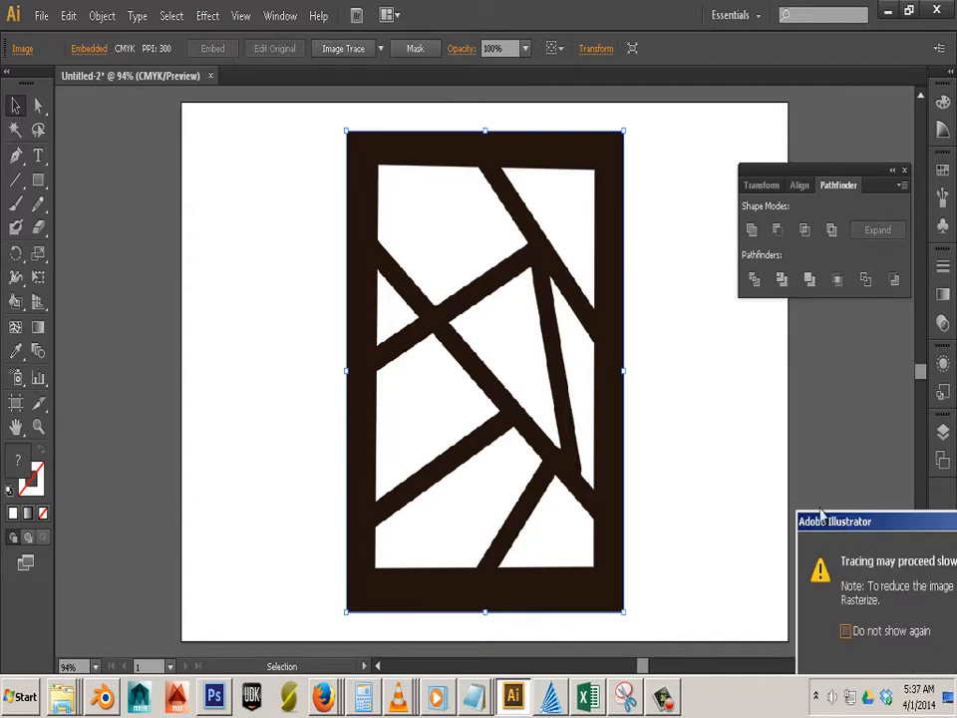
{"action": "left_click", "coordinate": [776, 424]}
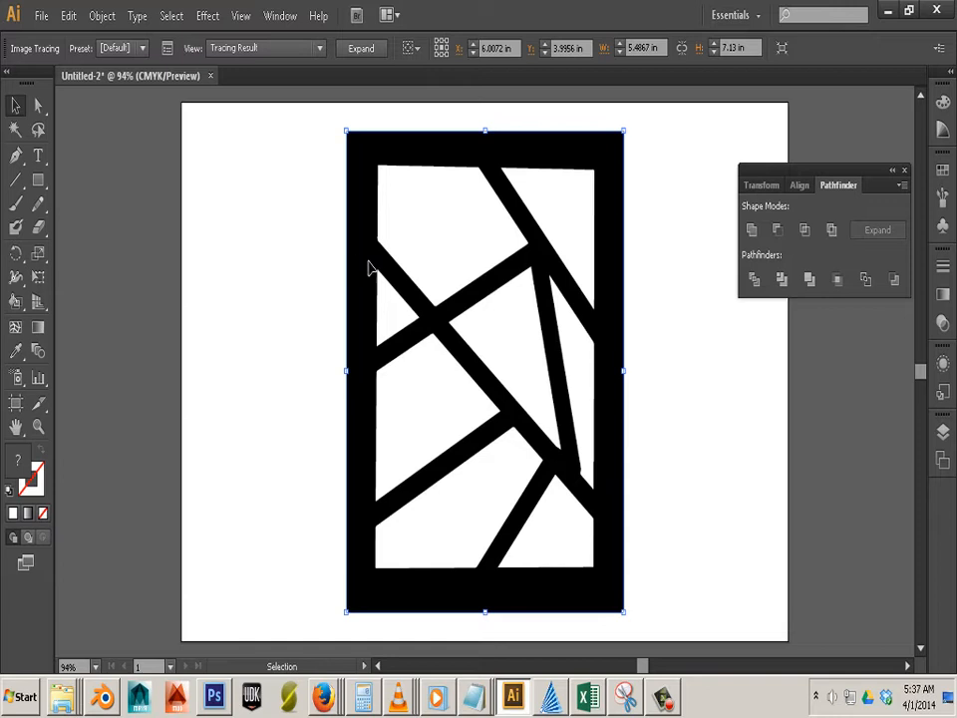
{"action": "left_click", "coordinate": [368, 53]}
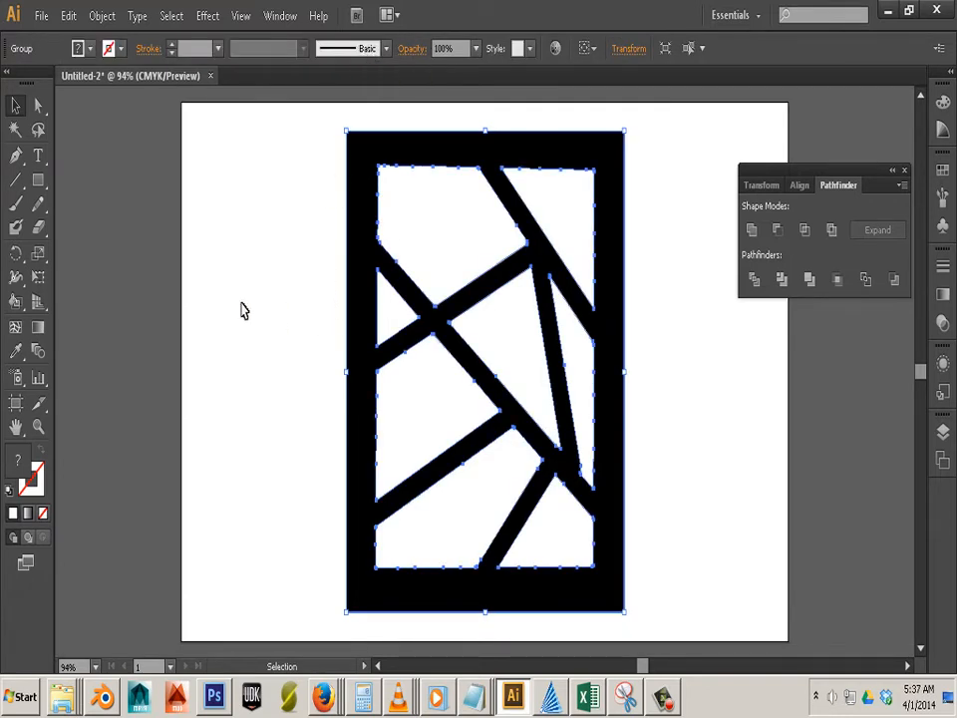
- Ungroup the expanded tracing so the black frame and the white inner shapes are separate objects
{"action": "left_click", "coordinate": [115, 172]}
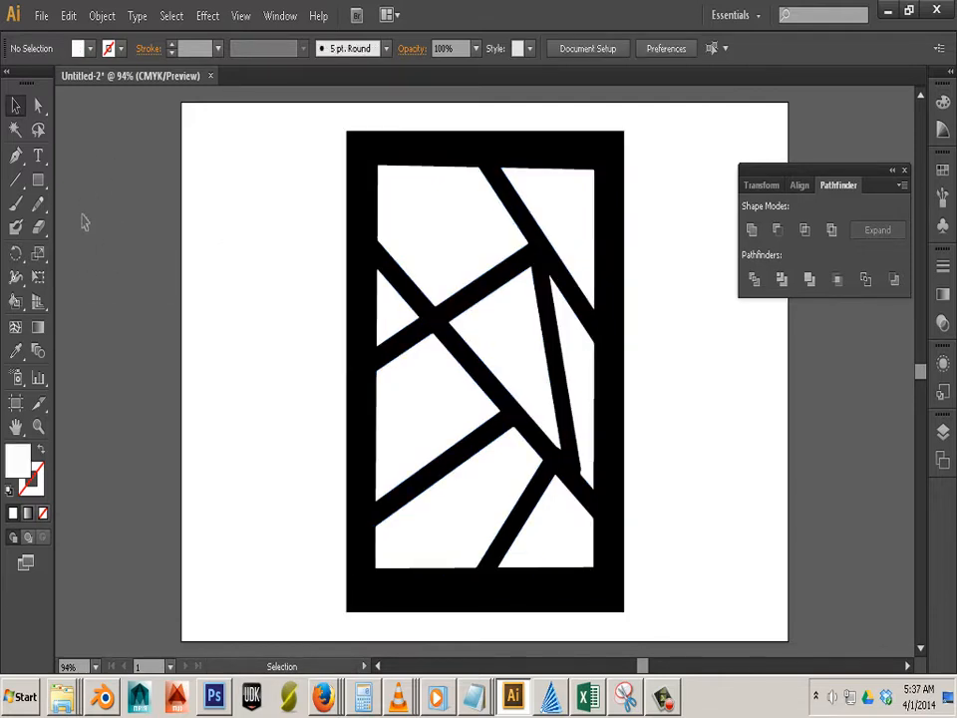
{"action": "left_click", "coordinate": [358, 170]}
{"action": "left_click", "coordinate": [103, 16]}
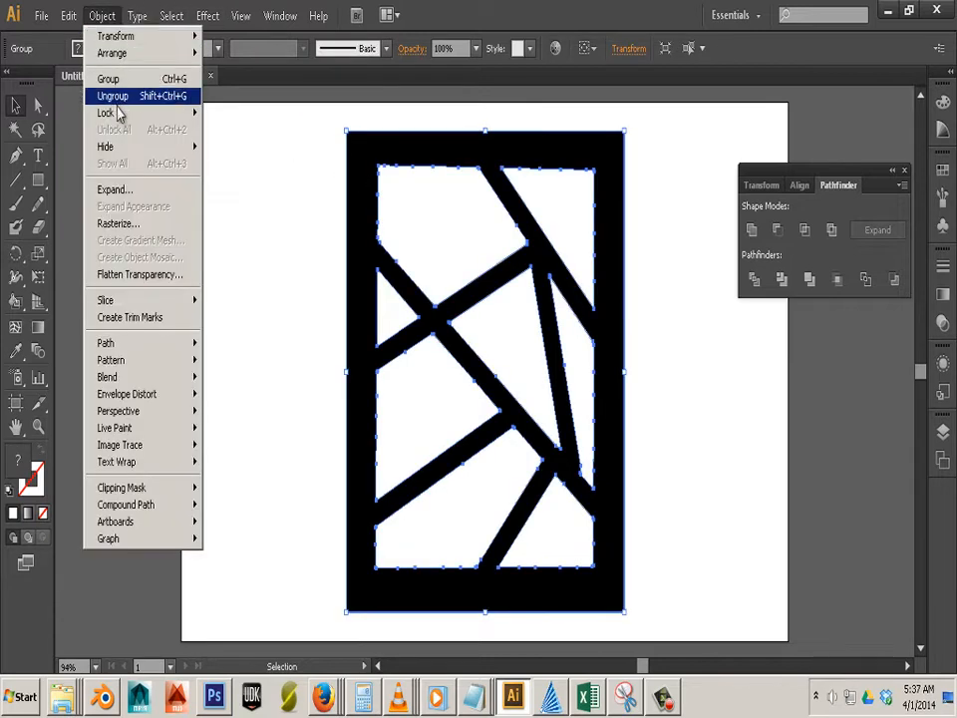
{"action": "left_click", "coordinate": [115, 97]}
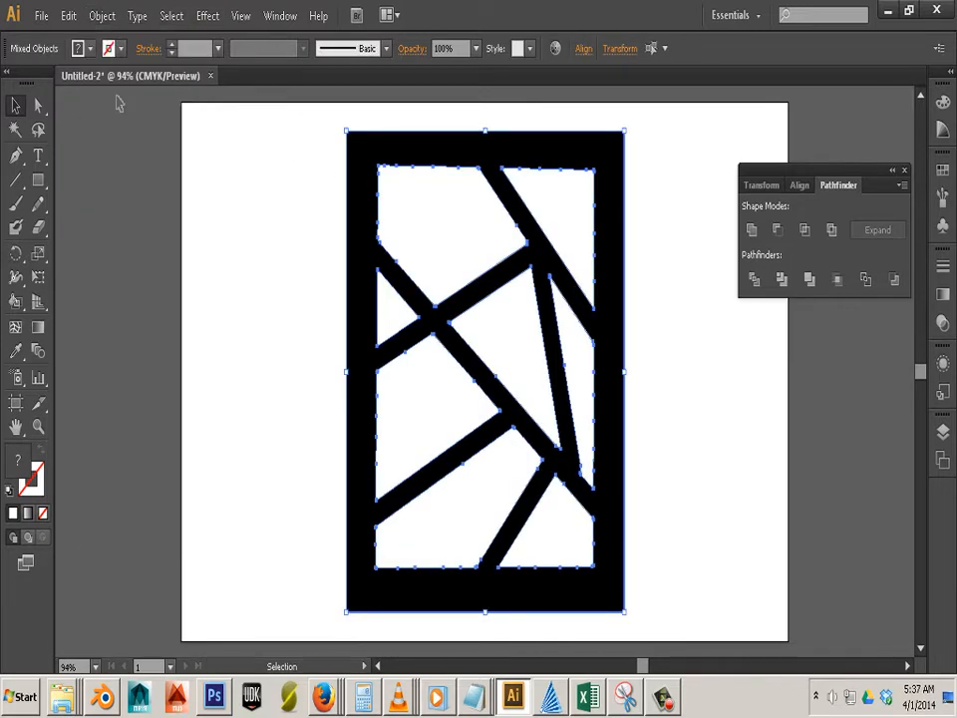
{"action": "left_click", "coordinate": [102, 16]}
{"action": "left_click", "coordinate": [177, 363]}
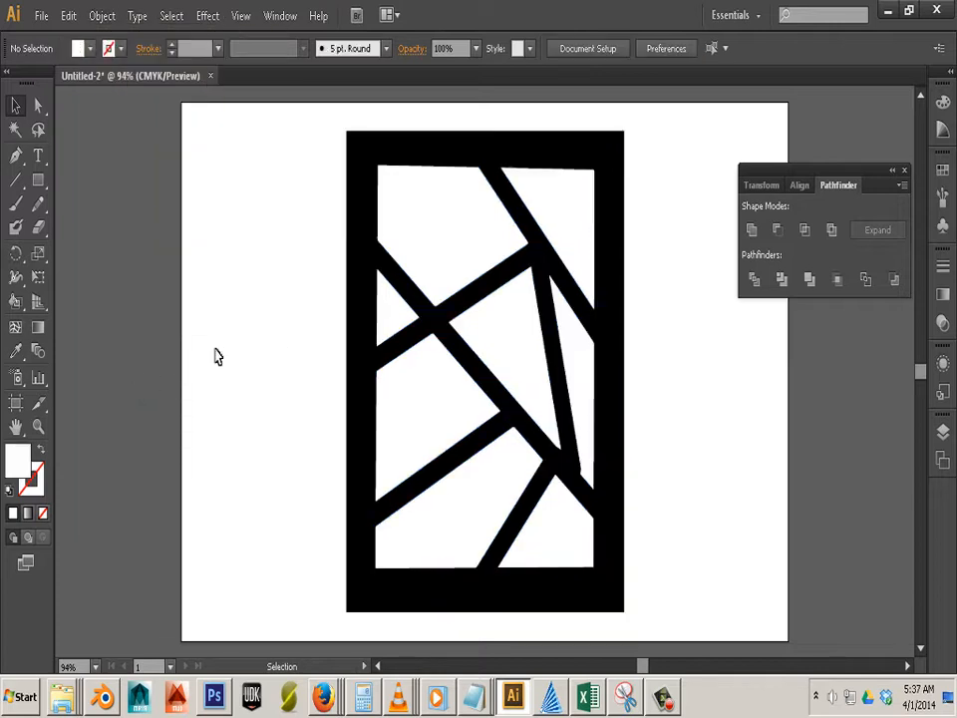
{"action": "left_click", "coordinate": [352, 320]}
{"action": "left_click", "coordinate": [103, 16]}
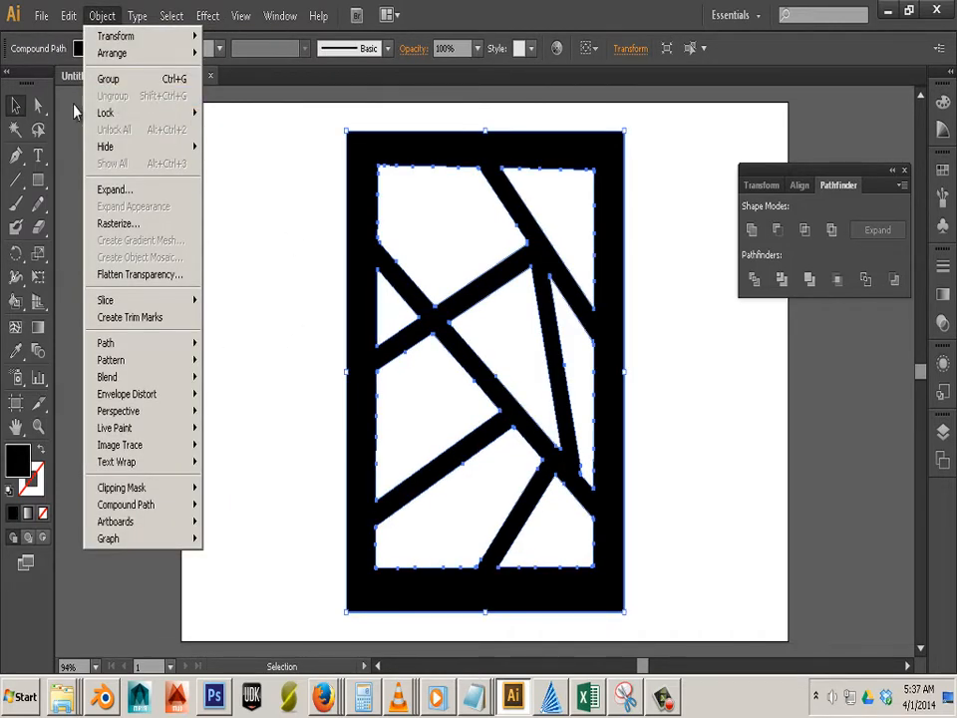
{"action": "left_click", "coordinate": [73, 112]}
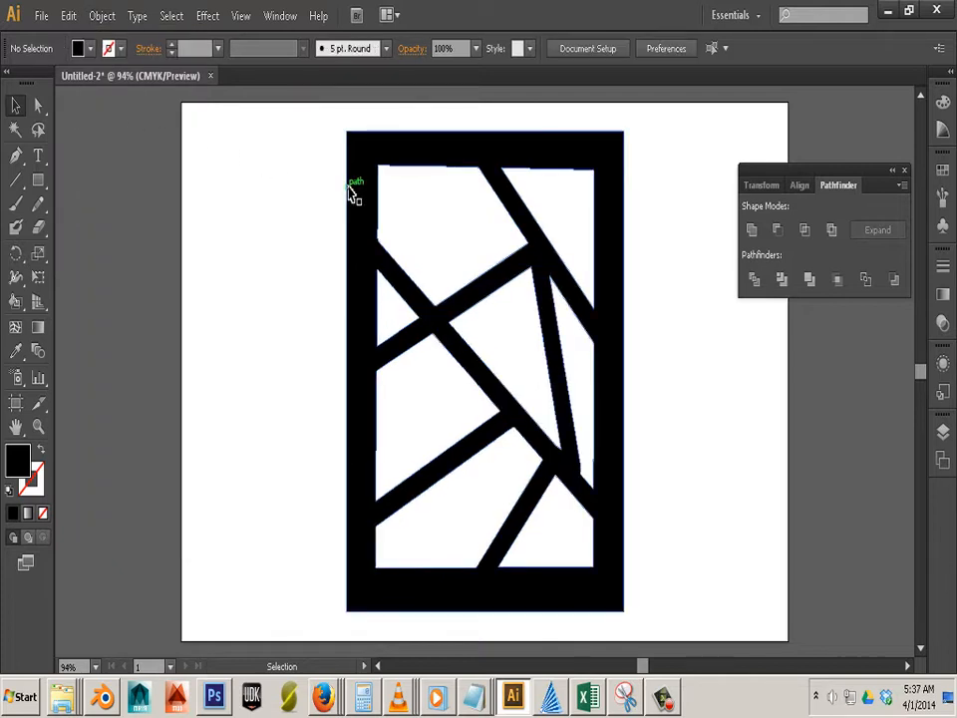
- Inspect the duplicate white shapes and the compound frame path in Outline mode, and return to Preview
{"action": "left_click", "coordinate": [237, 23]}
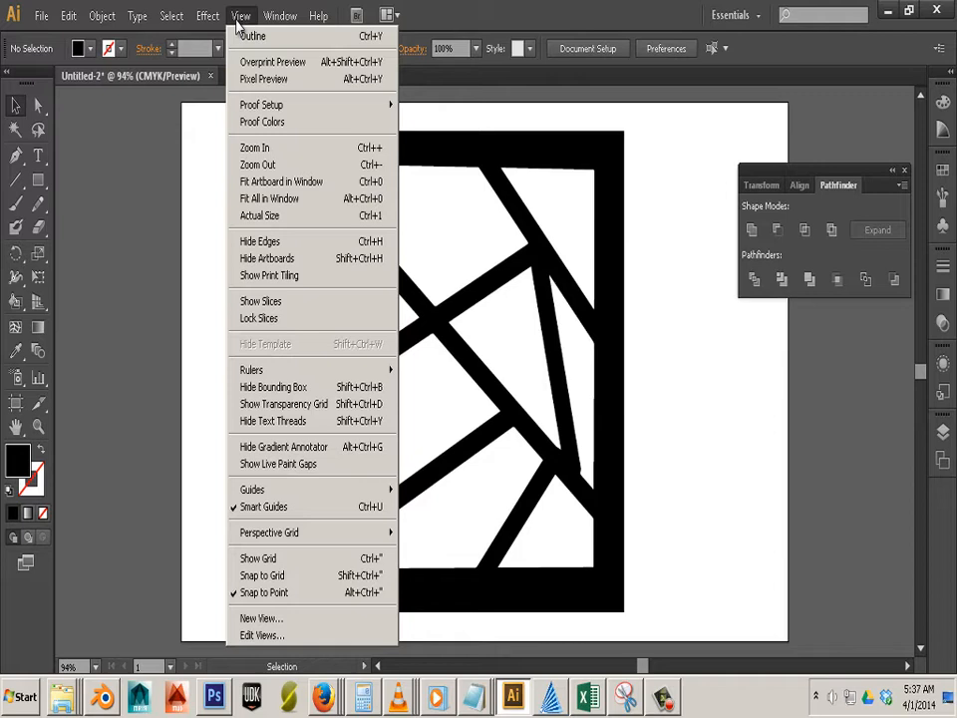
{"action": "left_click", "coordinate": [243, 38]}
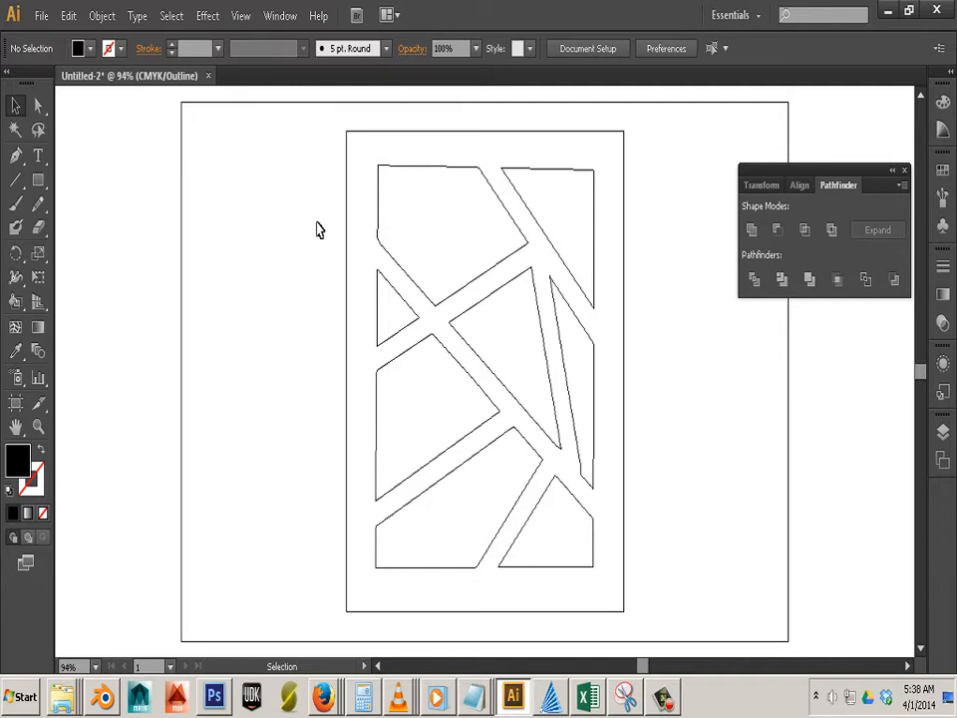
{"action": "left_click", "coordinate": [401, 264]}
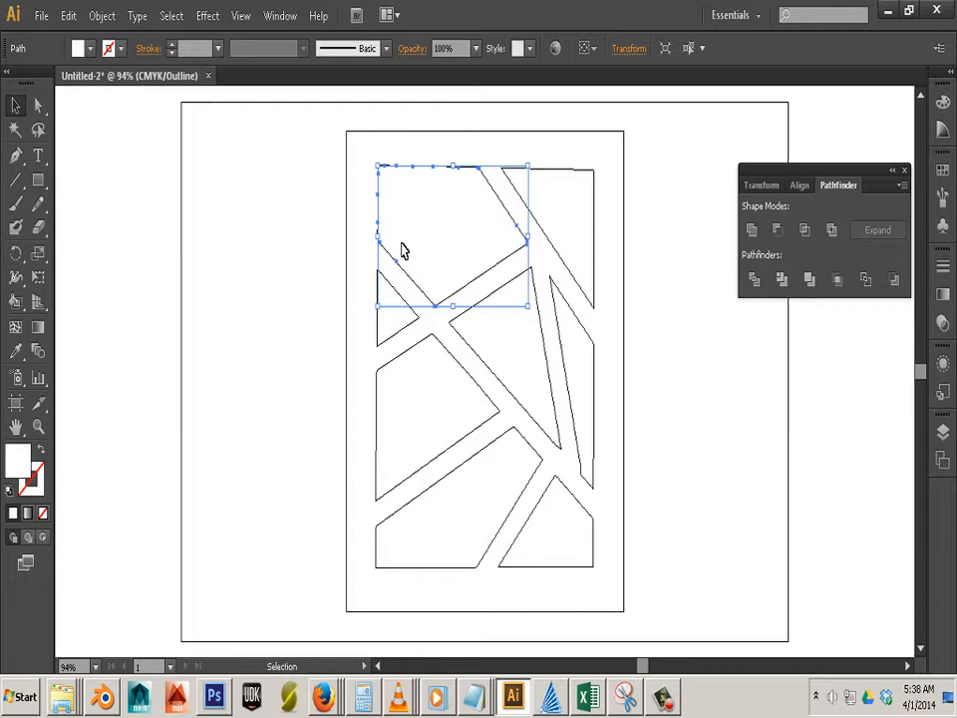
{"action": "left_click", "coordinate": [403, 250]}
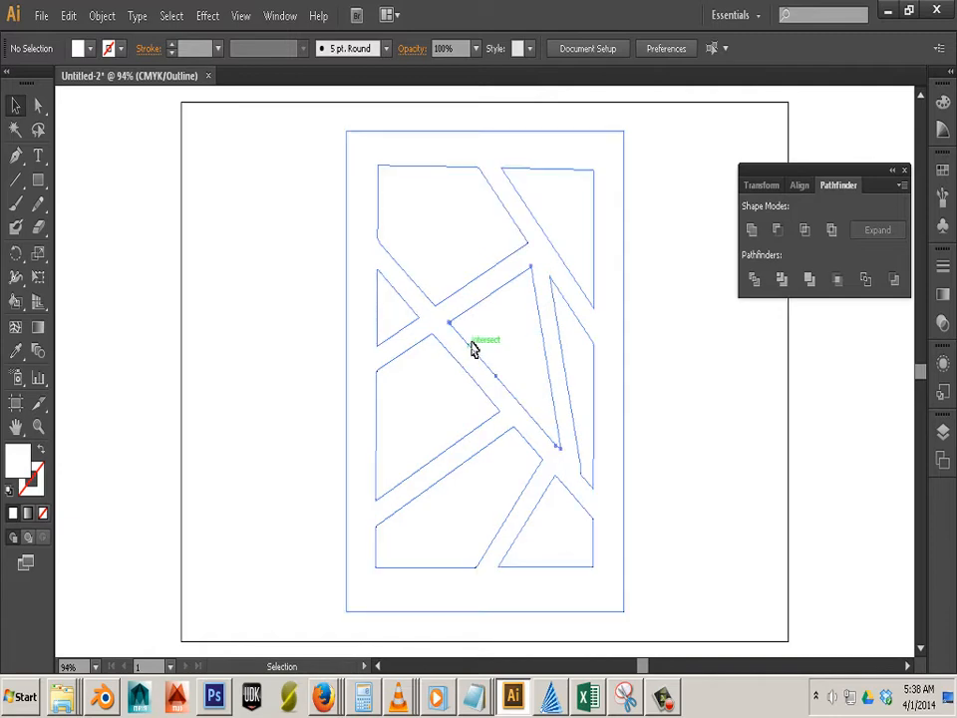
{"action": "left_click", "coordinate": [474, 349]}
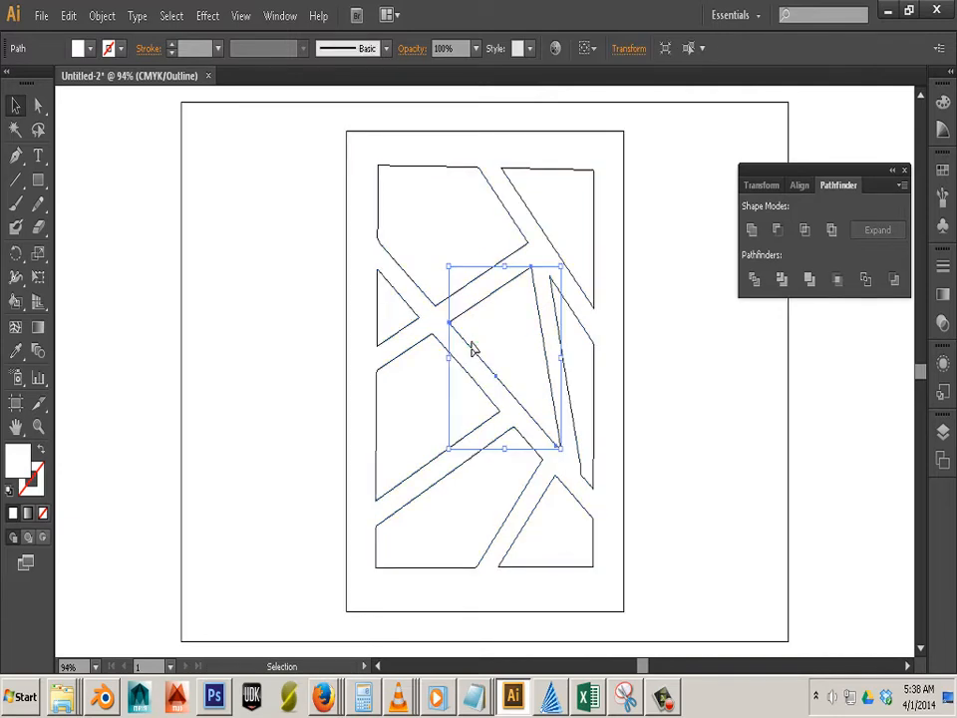
{"action": "left_click", "coordinate": [348, 213]}
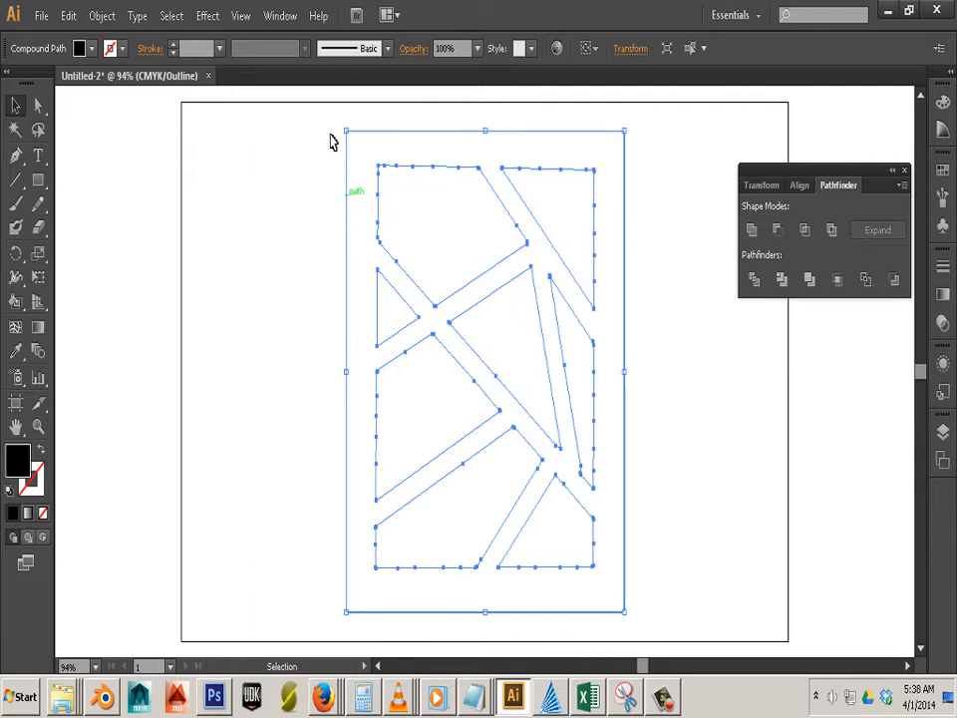
{"action": "left_click", "coordinate": [242, 17]}
{"action": "left_click", "coordinate": [249, 36]}
- Move the black frame aside, delete the leftover white inner shapes, and bring the frame back onto the artboard
{"action": "left_click_drag", "start_coordinate": [351, 223], "coordinate": [670, 248]}
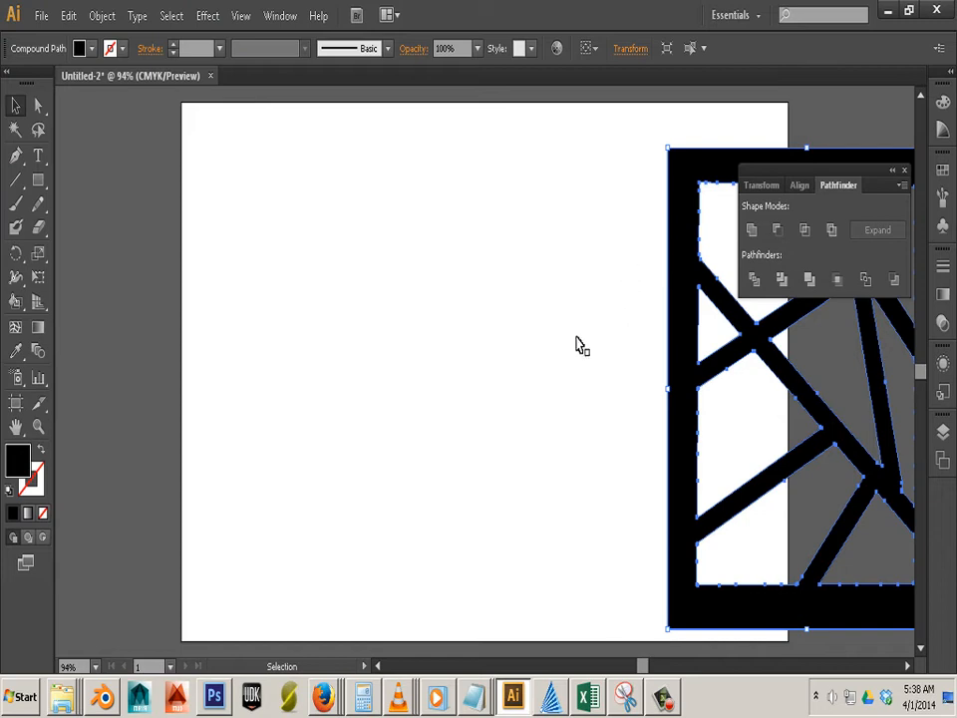
{"action": "left_click_drag", "start_coordinate": [293, 136], "coordinate": [641, 617]}
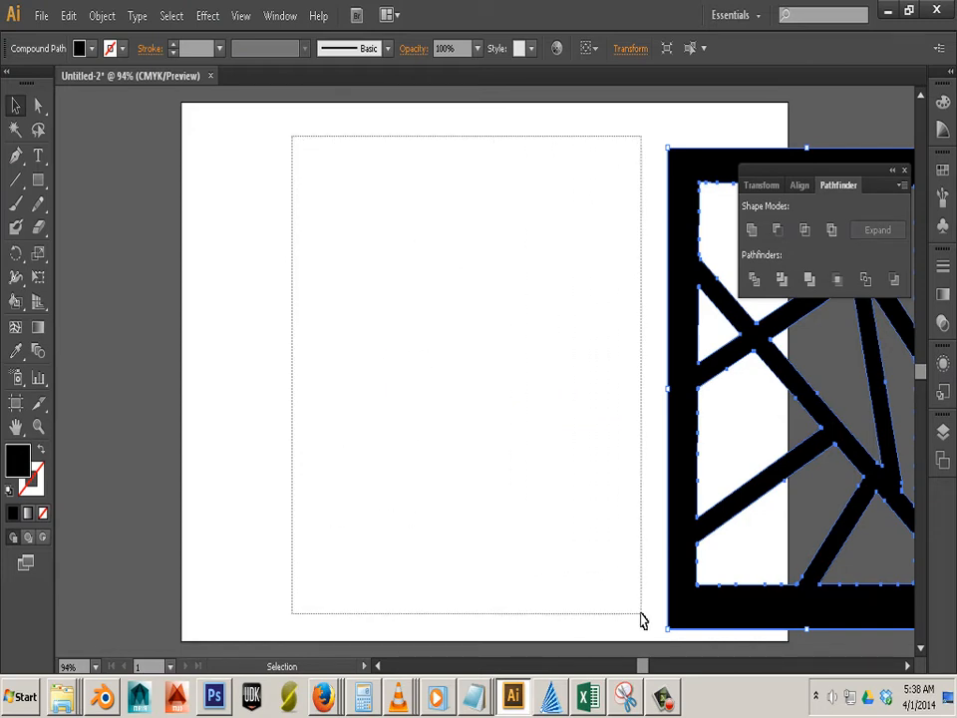
{"action": "key", "text": "ctrl+v"}
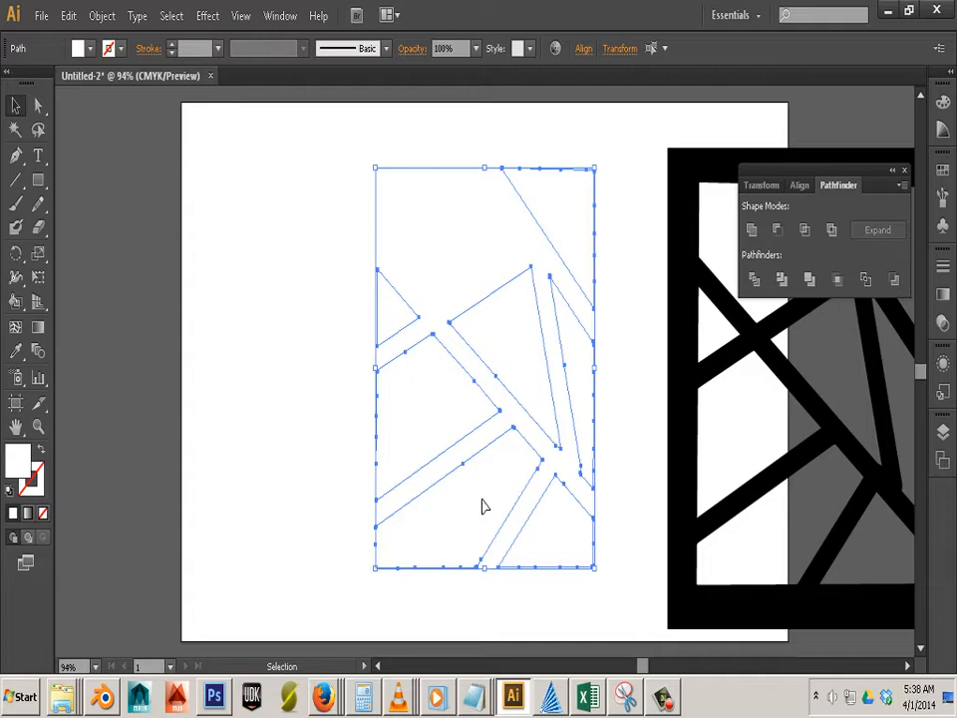
{"action": "key", "text": "Delete"}
{"action": "left_click_drag", "start_coordinate": [692, 372], "coordinate": [349, 361]}
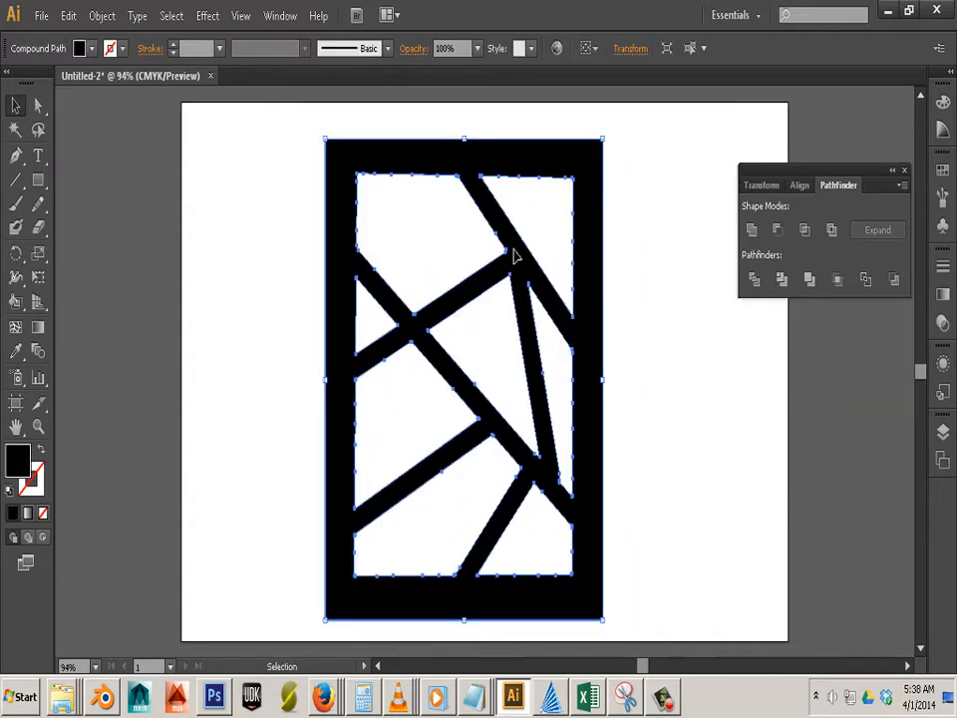
- Check the remaining frame path in Outline mode and switch back to Preview
{"action": "left_click", "coordinate": [241, 16]}
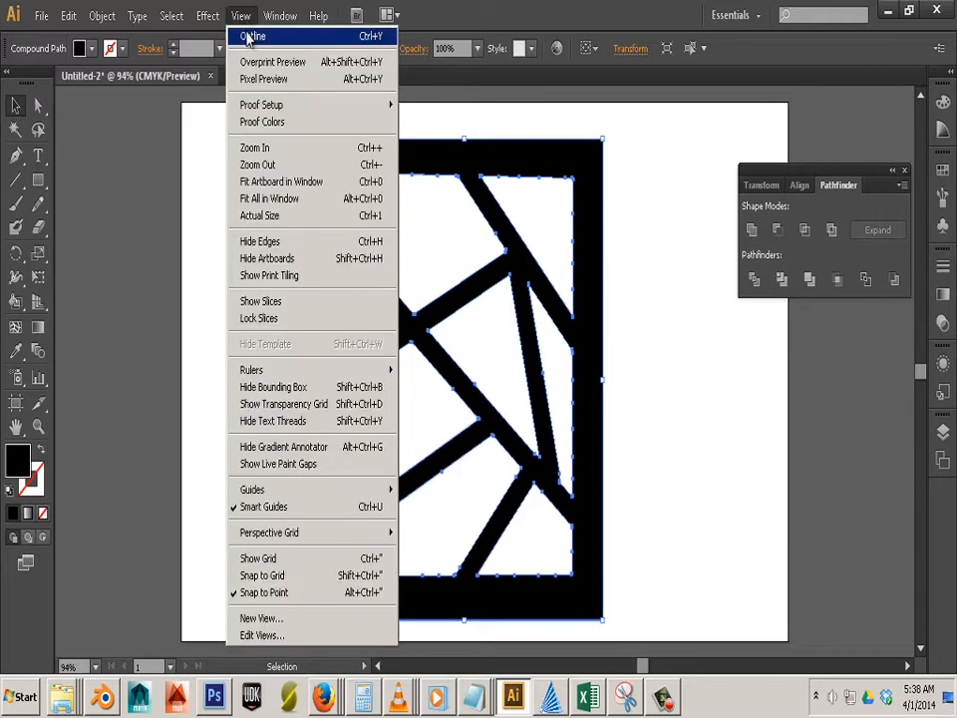
{"action": "left_click", "coordinate": [249, 35]}
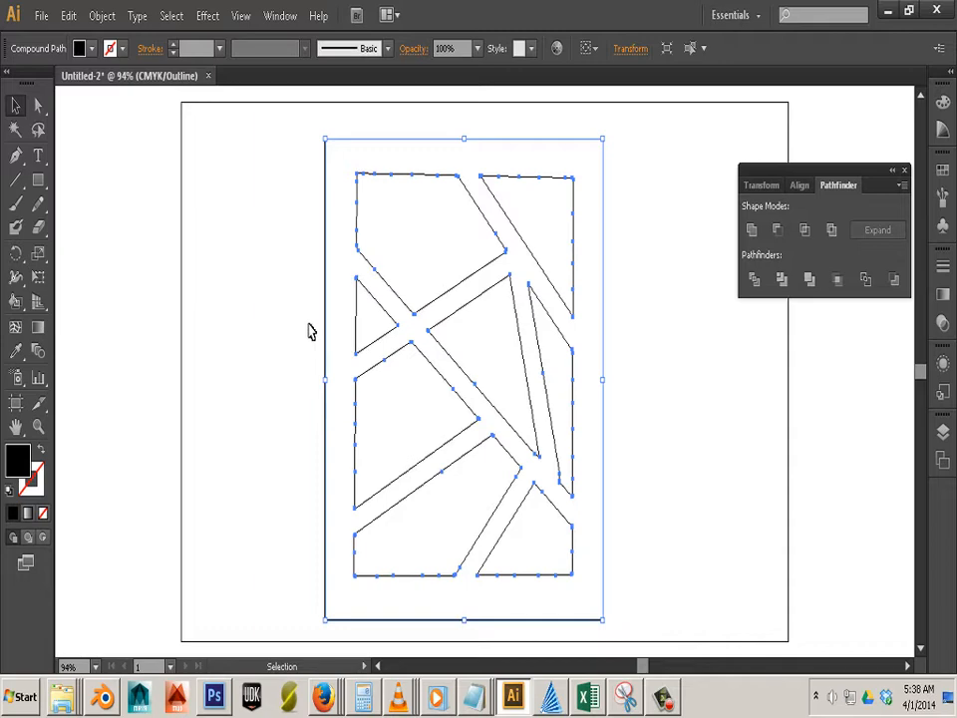
{"action": "left_click", "coordinate": [240, 15]}
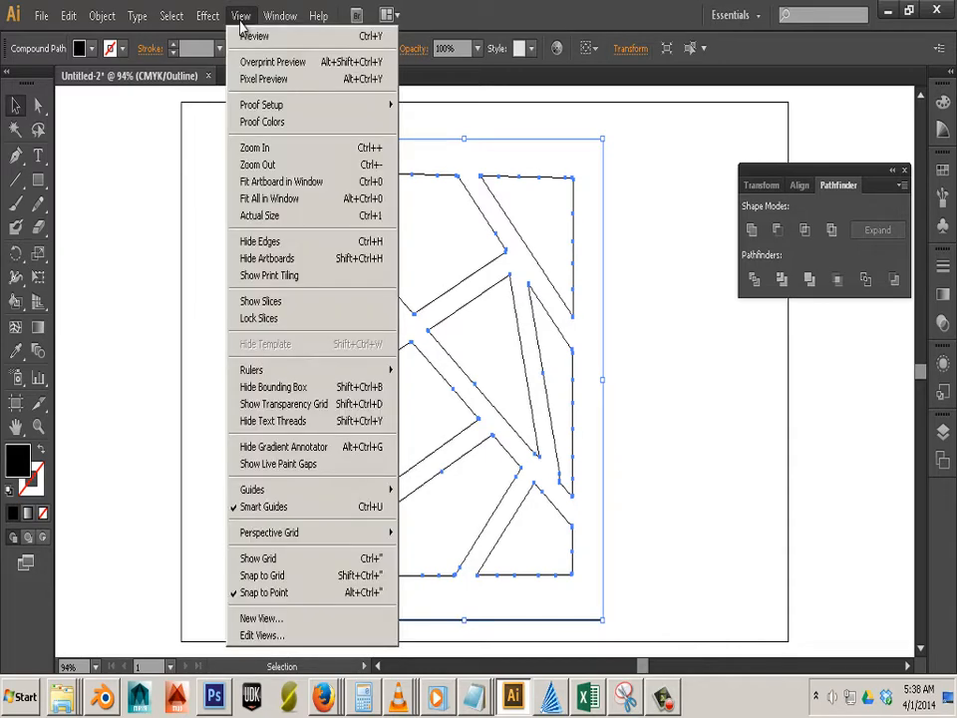
{"action": "left_click", "coordinate": [241, 35]}
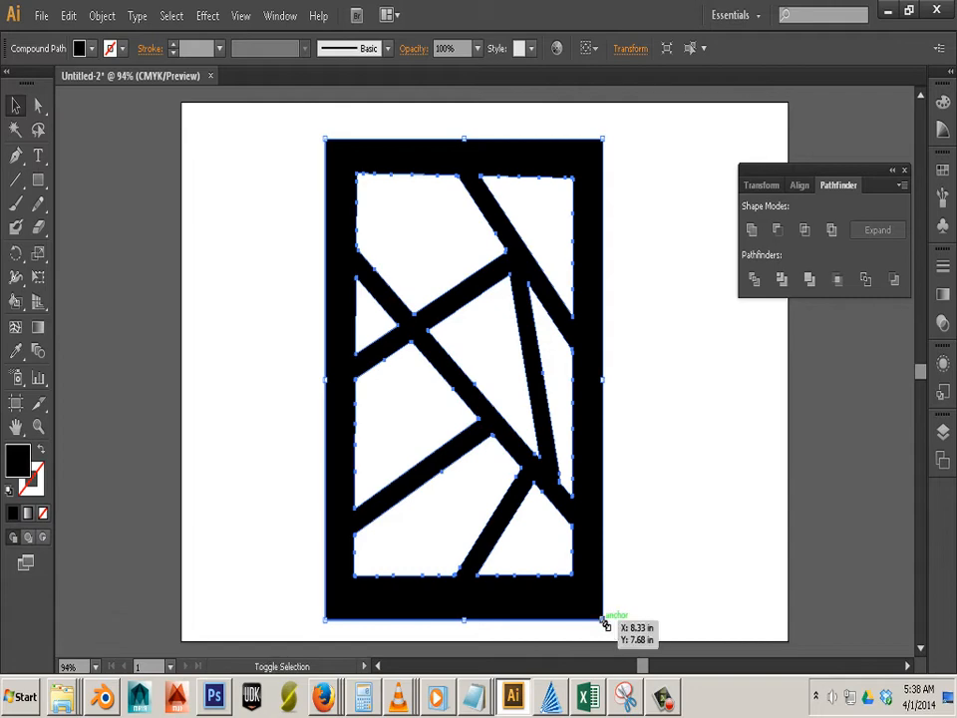
- Scale the frame down proportionally to about two thirds and reposition it in the artboard's upper left area
{"action": "left_click_drag", "start_coordinate": [604, 623], "coordinate": [405, 416]}
{"action": "left_click", "coordinate": [439, 440]}
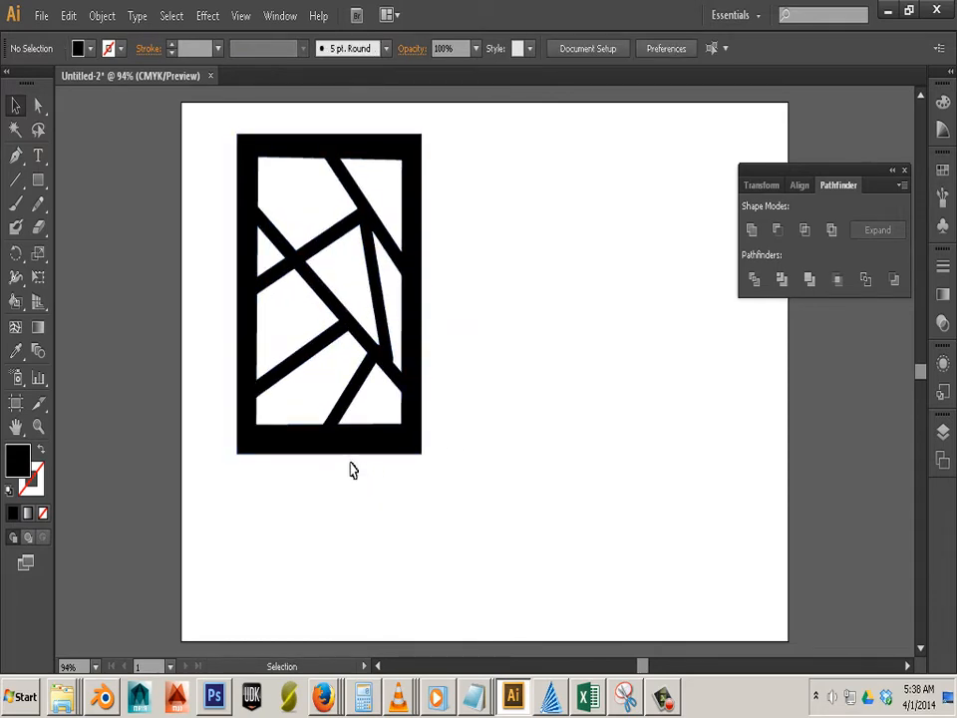
{"action": "left_click_drag", "start_coordinate": [416, 442], "coordinate": [436, 442]}
{"action": "left_click", "coordinate": [377, 496]}
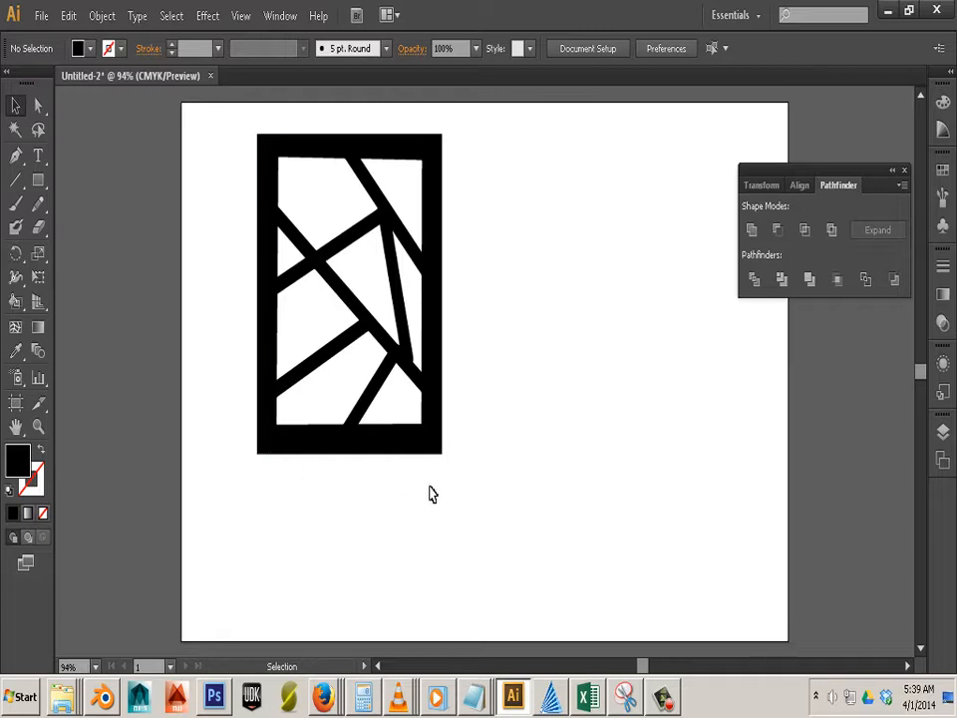
{"action": "mouse_move", "coordinate": [293, 450]}
{"action": "left_mouse_down"}
{"action": "mouse_move", "coordinate": [290, 421]}
{"action": "mouse_move", "coordinate": [287, 467]}
{"action": "left_mouse_up"}
{"action": "left_click", "coordinate": [286, 490]}
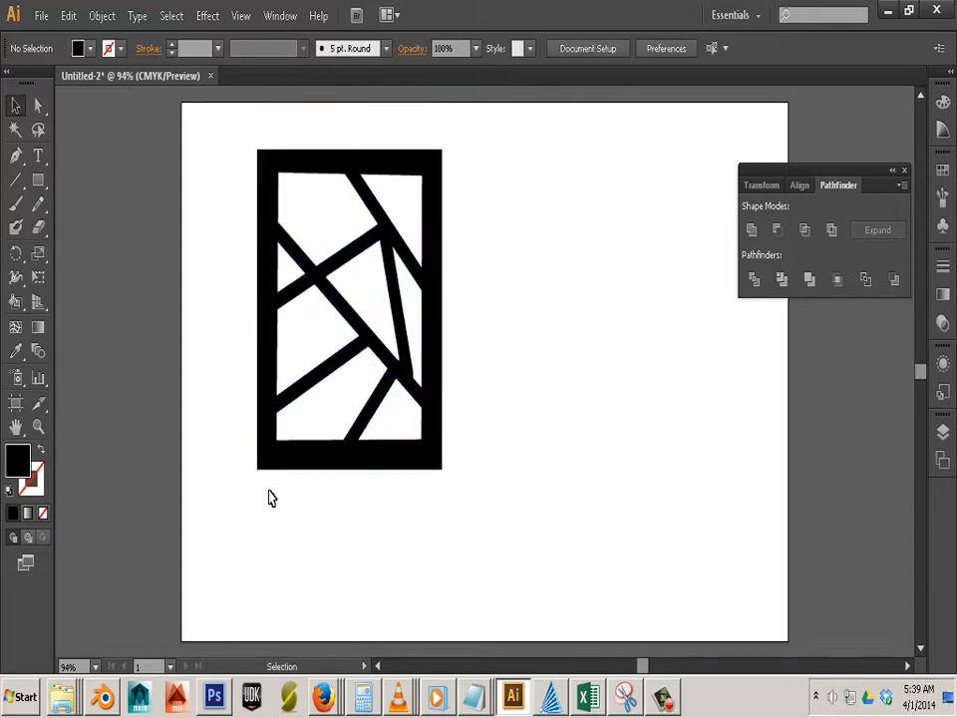
{"action": "left_click_drag", "start_coordinate": [320, 455], "coordinate": [363, 423]}
- Draw a solid black rectangle matching the frame's width and place it to the right of the frame
{"action": "left_click", "coordinate": [38, 181]}
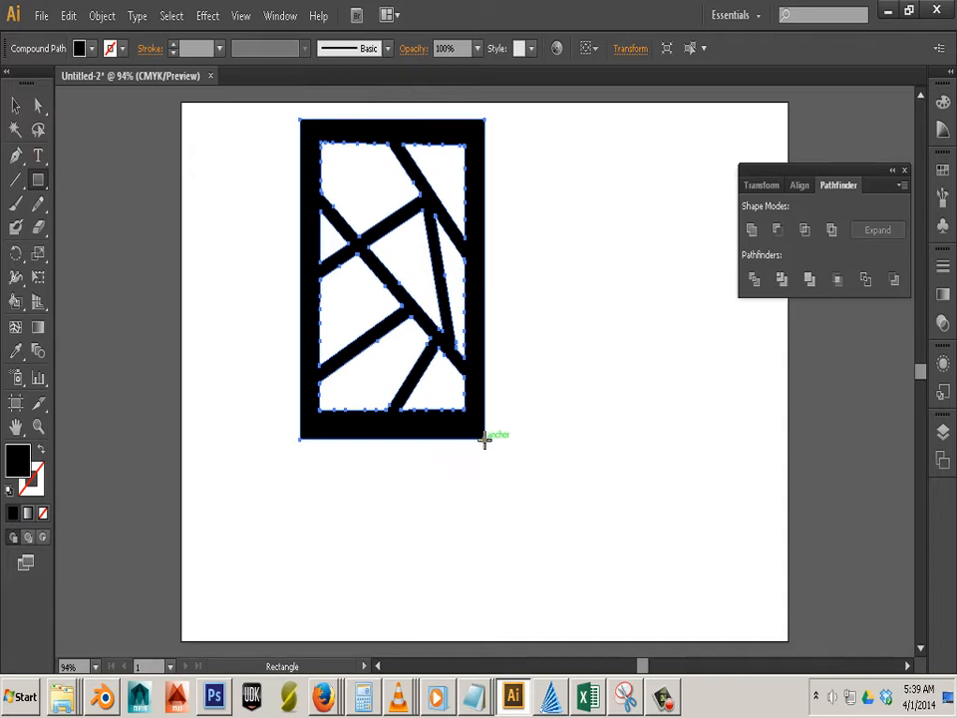
{"action": "left_click_drag", "start_coordinate": [485, 438], "coordinate": [293, 622]}
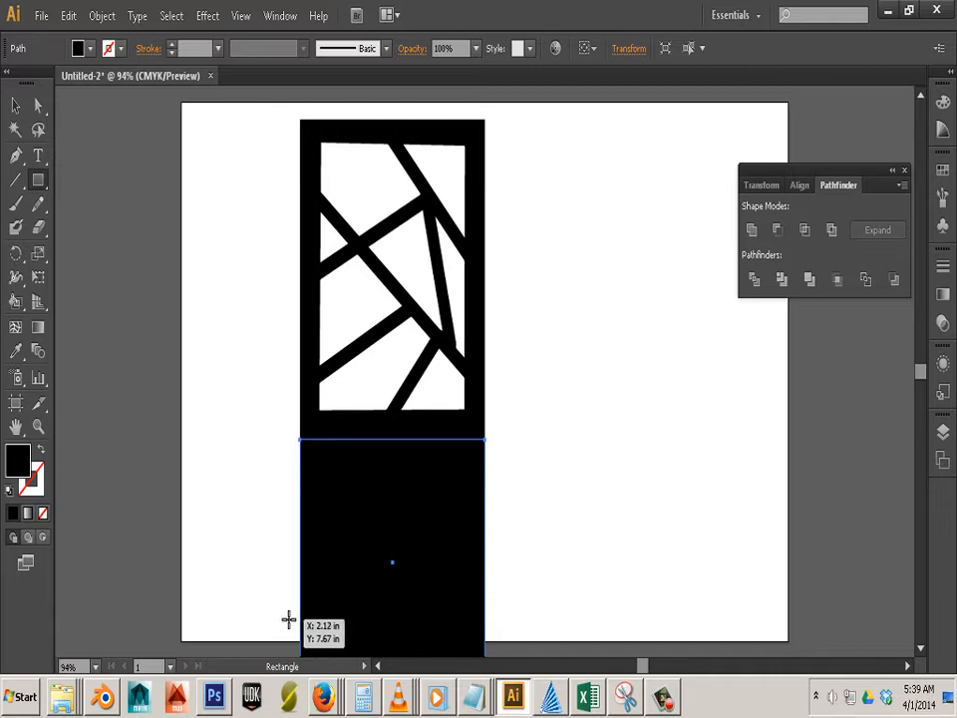
{"action": "left_click", "coordinate": [15, 104]}
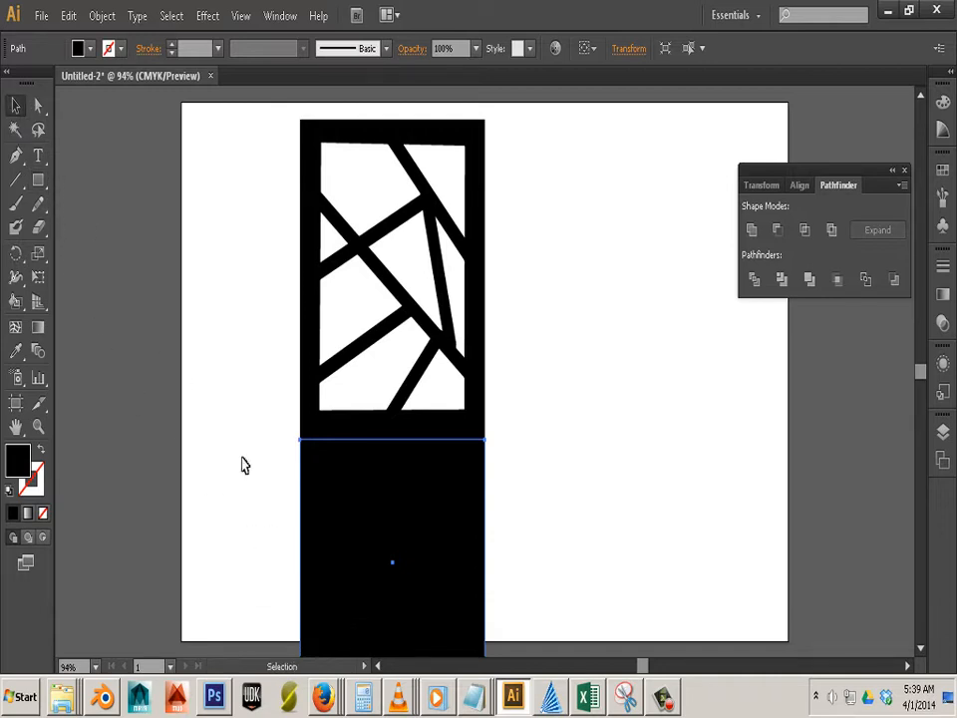
{"action": "left_click_drag", "start_coordinate": [374, 456], "coordinate": [572, 245]}
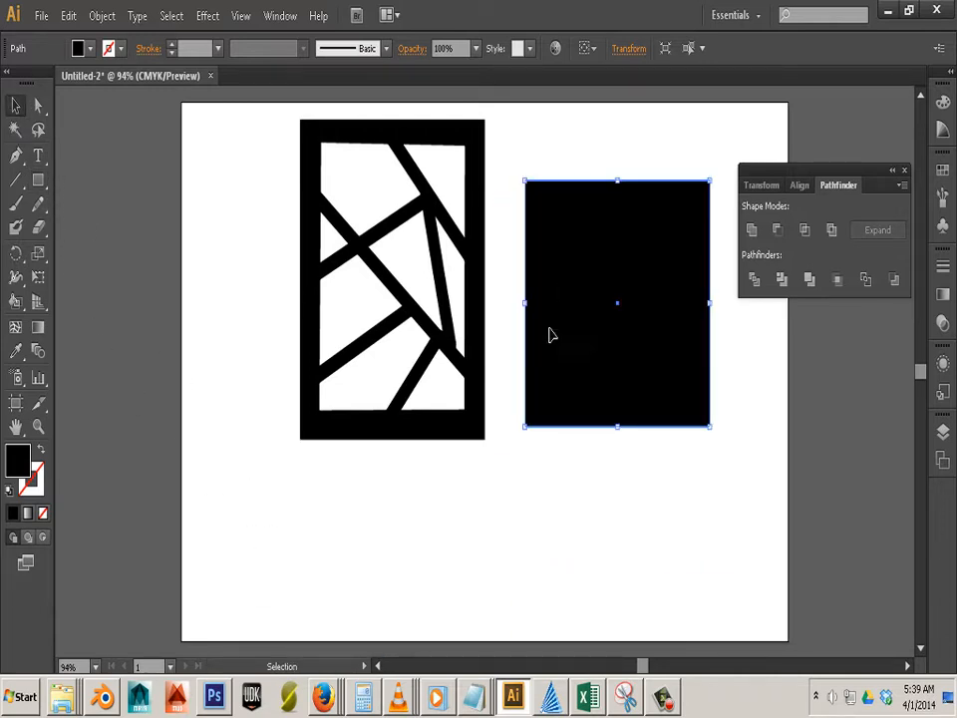
{"action": "left_click_drag", "start_coordinate": [557, 361], "coordinate": [539, 365]}
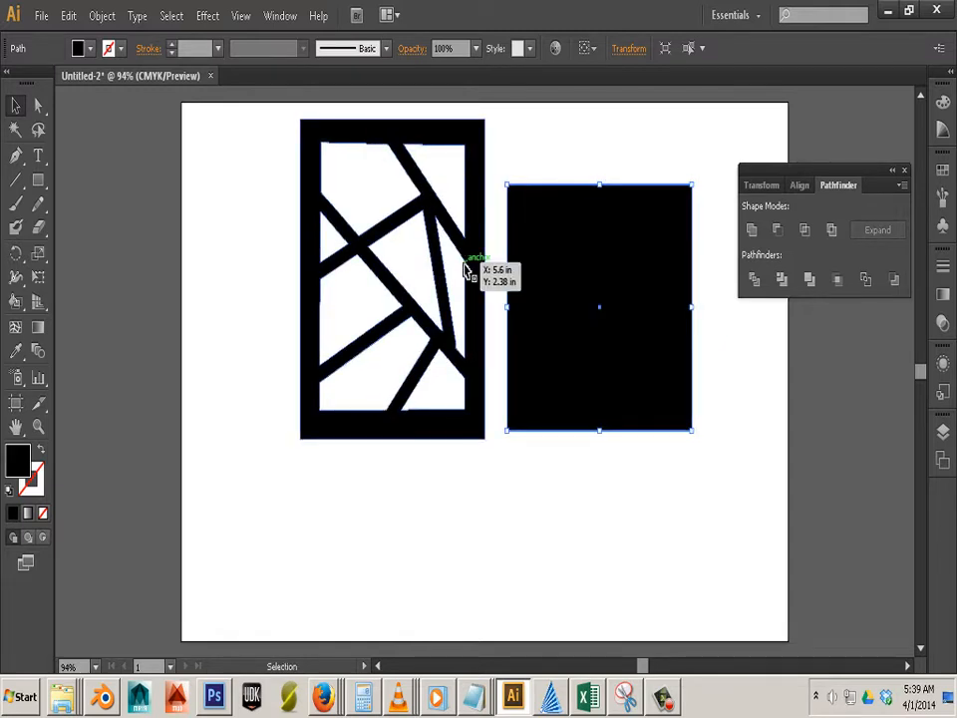
- Move the frame and the rectangle lower on the artboard so their bottom edges line up side by side
{"action": "left_click_drag", "start_coordinate": [479, 285], "coordinate": [424, 364]}
{"action": "left_click_drag", "start_coordinate": [545, 344], "coordinate": [521, 419]}
{"action": "left_click", "coordinate": [449, 523]}
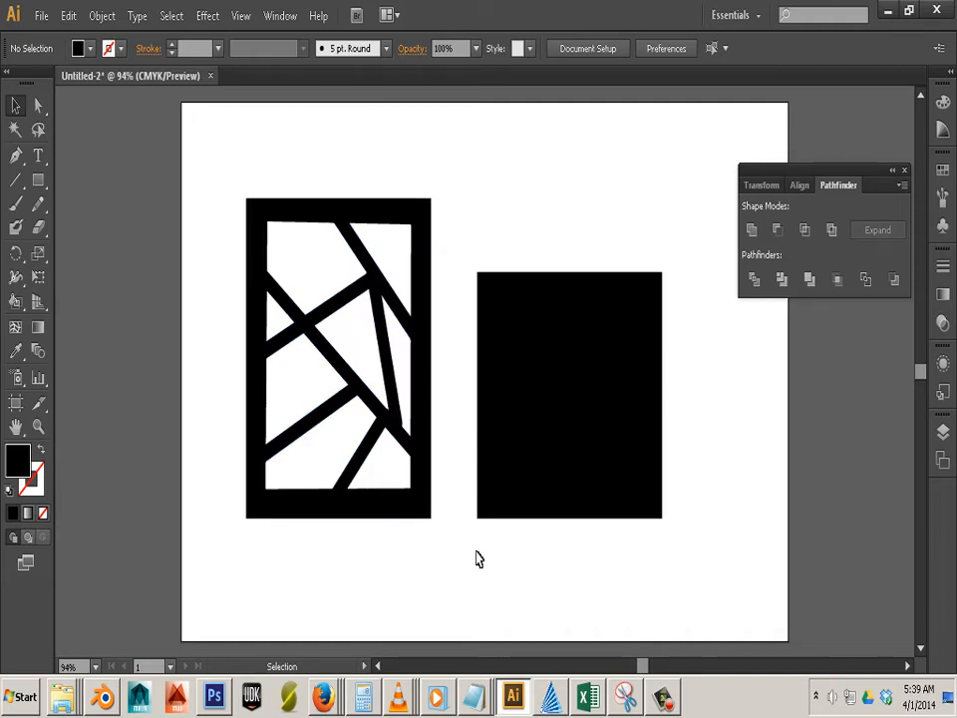
- Draw a small black rectangle about 0.96 in tall above the solid rectangle and set its width to 0.25 in
{"action": "left_click", "coordinate": [38, 182]}
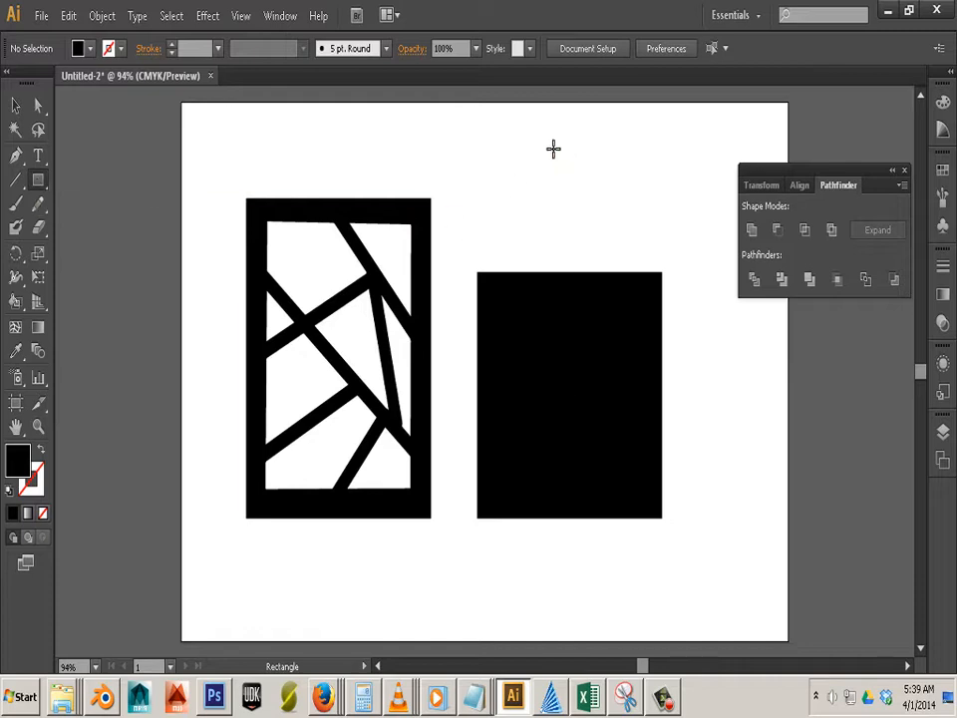
{"action": "mouse_move", "coordinate": [552, 149]}
{"action": "left_mouse_down"}
{"action": "mouse_move", "coordinate": [567, 216]}
{"action": "mouse_move", "coordinate": [576, 211]}
{"action": "left_mouse_up"}
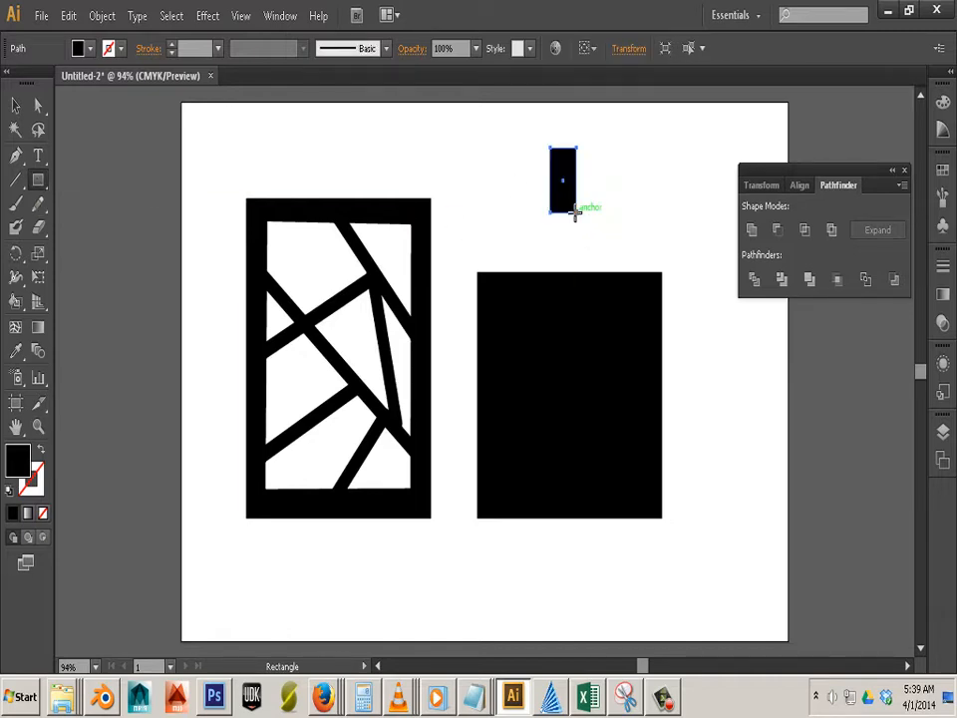
{"action": "left_click", "coordinate": [280, 16]}
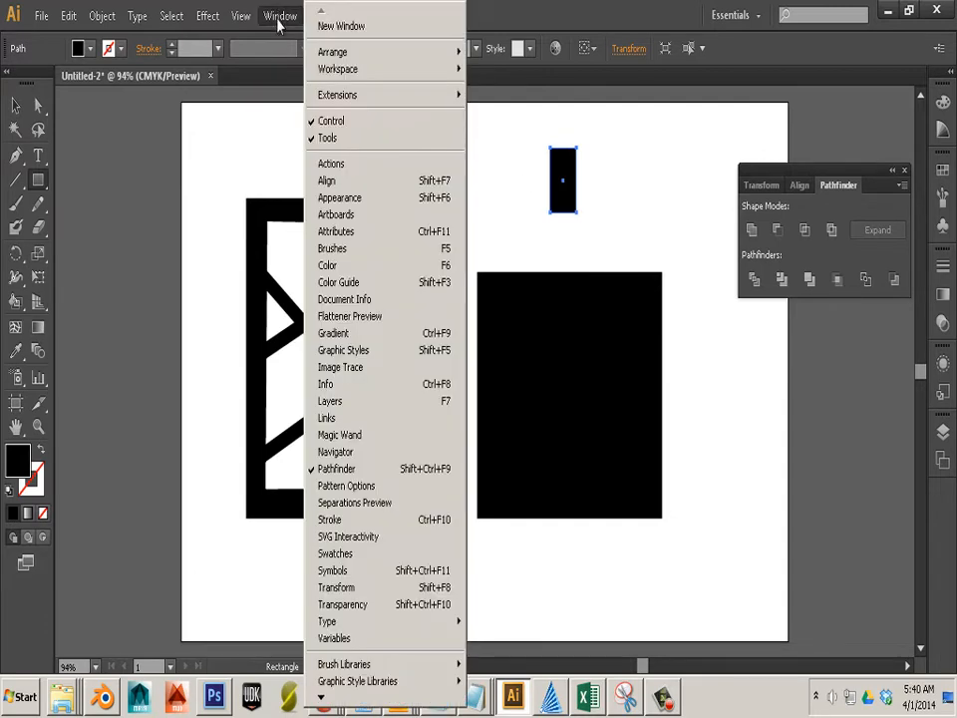
{"action": "left_click", "coordinate": [365, 588]}
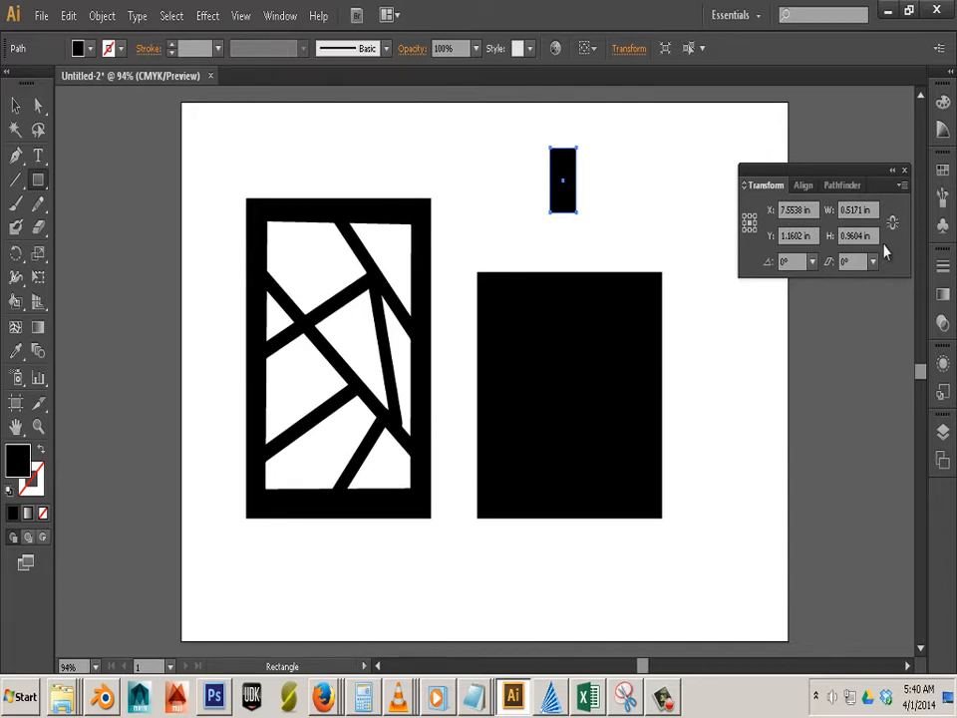
{"action": "left_click", "coordinate": [843, 210]}
{"action": "type", "text": ".25"}
{"action": "key", "text": "Return"}
{"action": "left_click", "coordinate": [15, 104]}
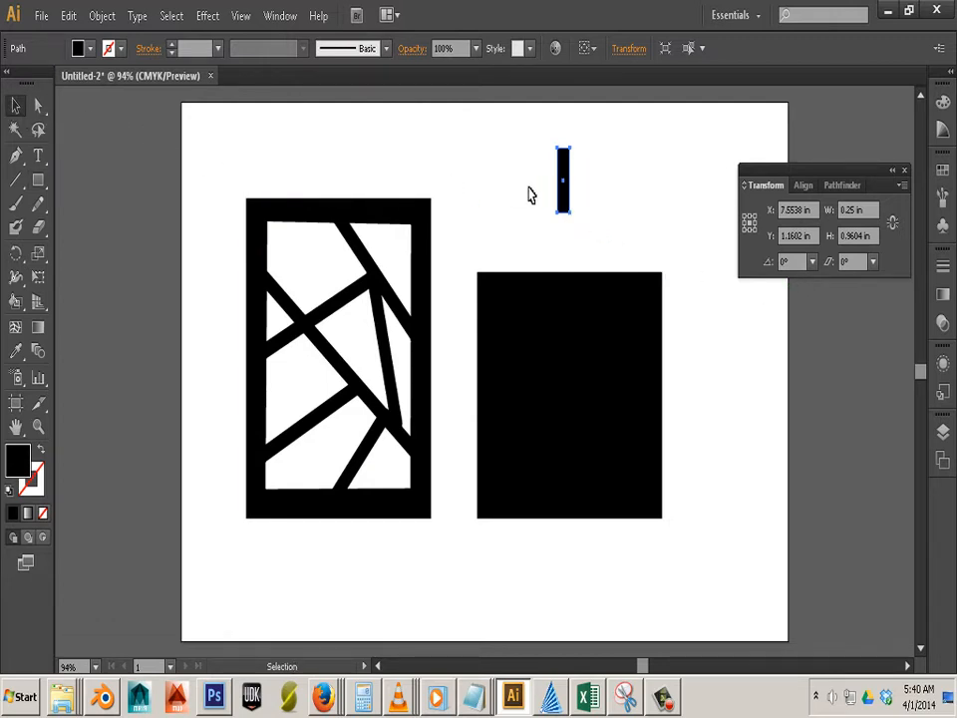
- Shorten the small rectangle to about 0.58 in tall and move it beside the upper right side of the solid rectangle
{"action": "scroll", "coordinate": [600, 239], "scroll_direction": "up", "scroll_amount": 2}
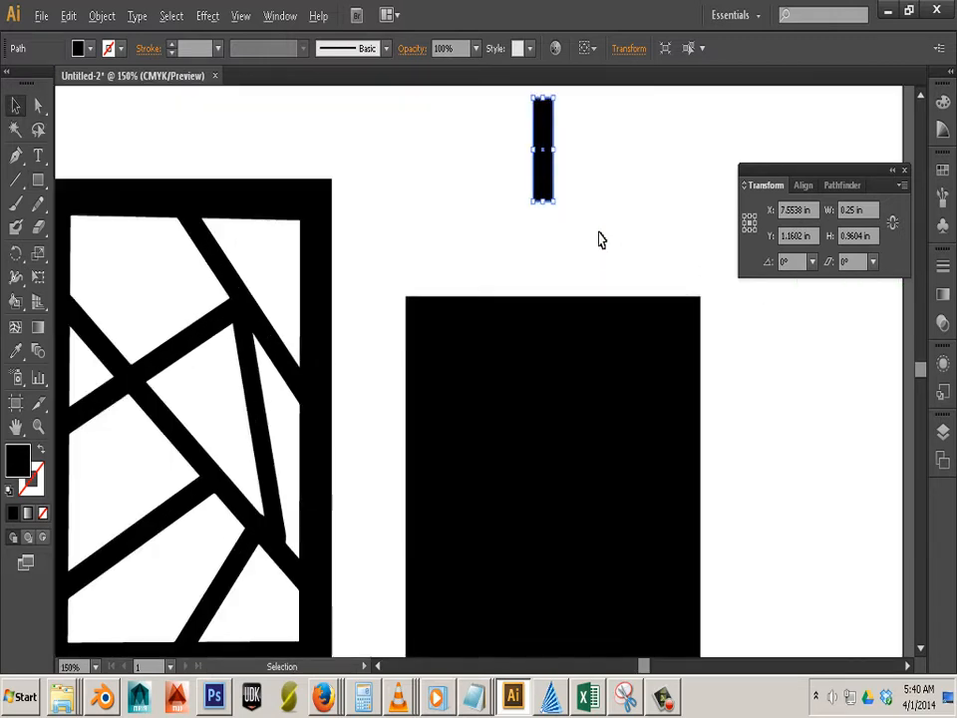
{"action": "scroll", "coordinate": [600, 240], "scroll_direction": "down", "scroll_amount": 1}
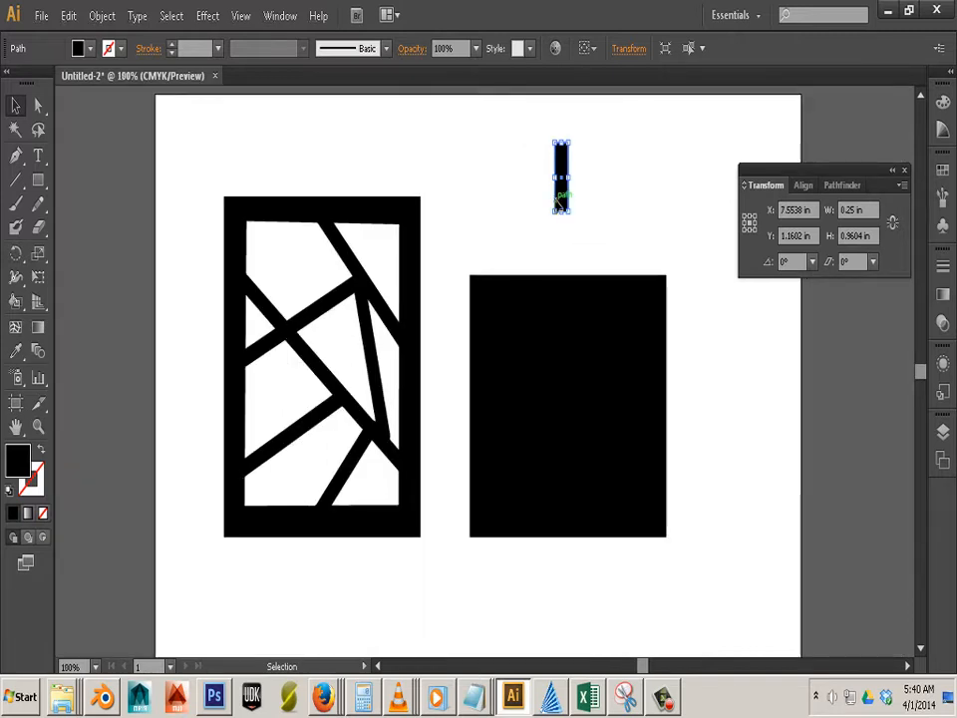
{"action": "left_click_drag", "start_coordinate": [562, 216], "coordinate": [562, 186]}
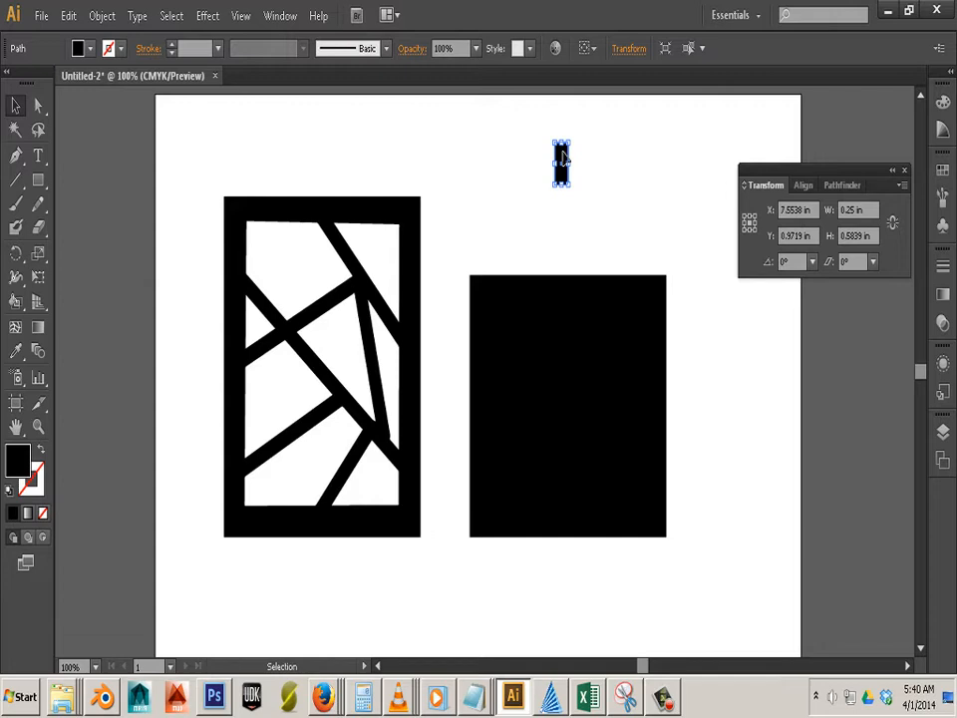
{"action": "left_click_drag", "start_coordinate": [565, 154], "coordinate": [697, 291]}
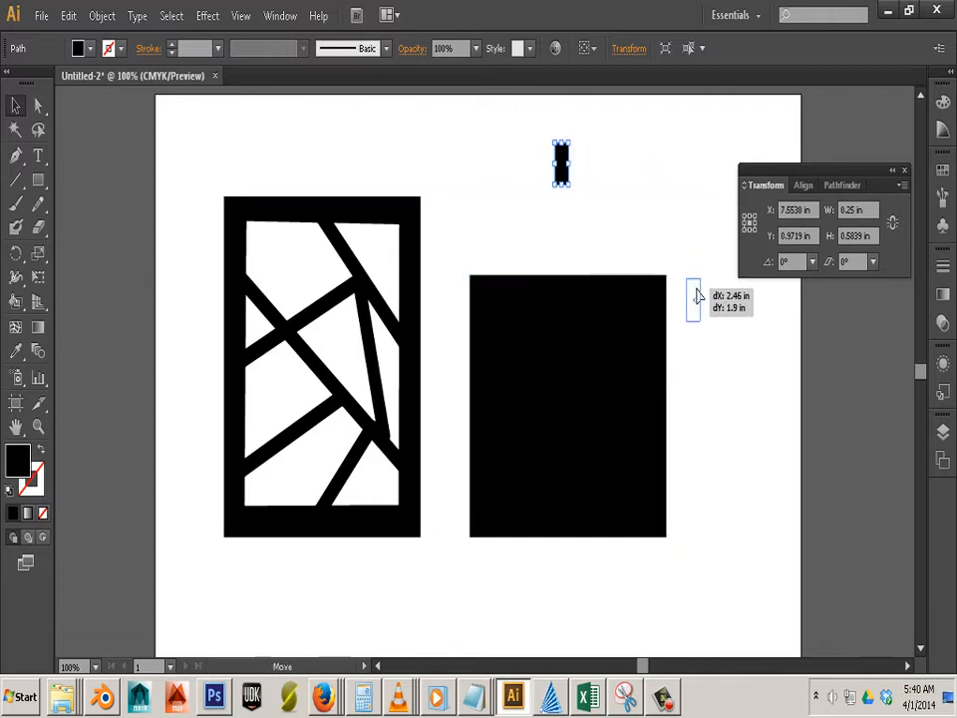
{"action": "left_click_drag", "start_coordinate": [742, 363], "coordinate": [668, 356]}
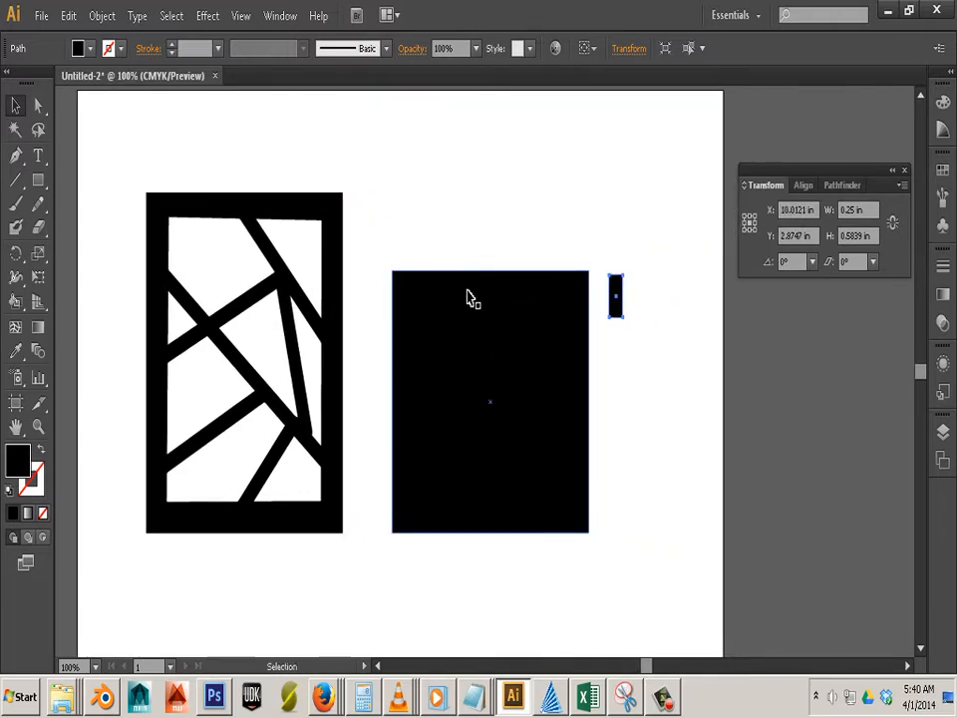
- Switch to Outline mode and centre the small rectangle on the large rectangle's right edge, flush with its top corner
{"action": "left_click", "coordinate": [241, 17]}
{"action": "left_click", "coordinate": [246, 34]}
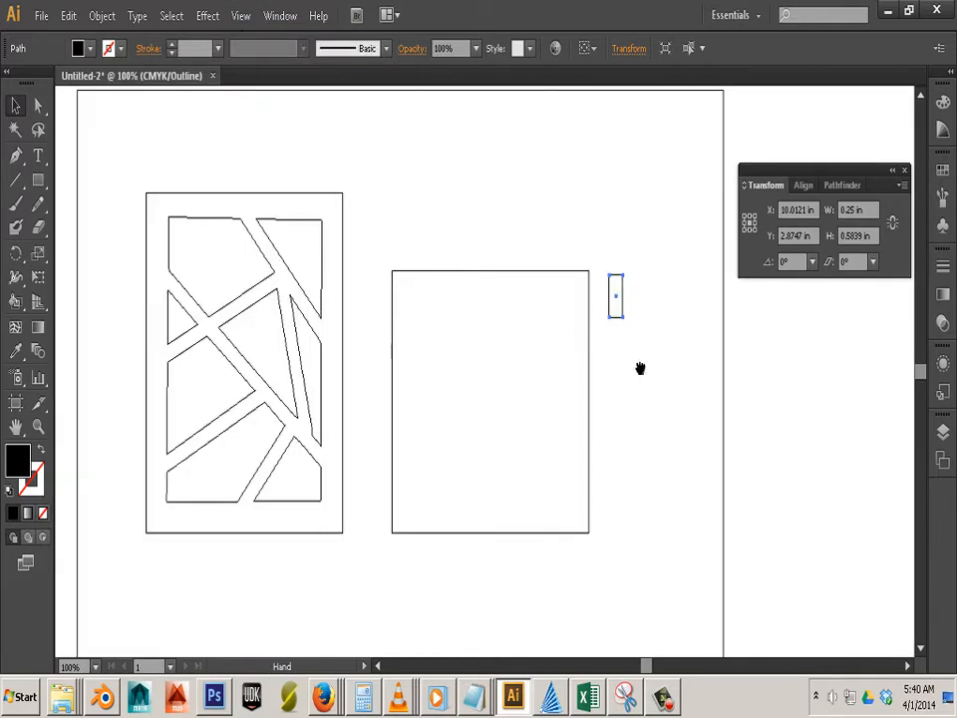
{"action": "left_click_drag", "start_coordinate": [640, 368], "coordinate": [587, 374]}
{"action": "scroll", "coordinate": [587, 348], "scroll_direction": "up", "scroll_amount": 2}
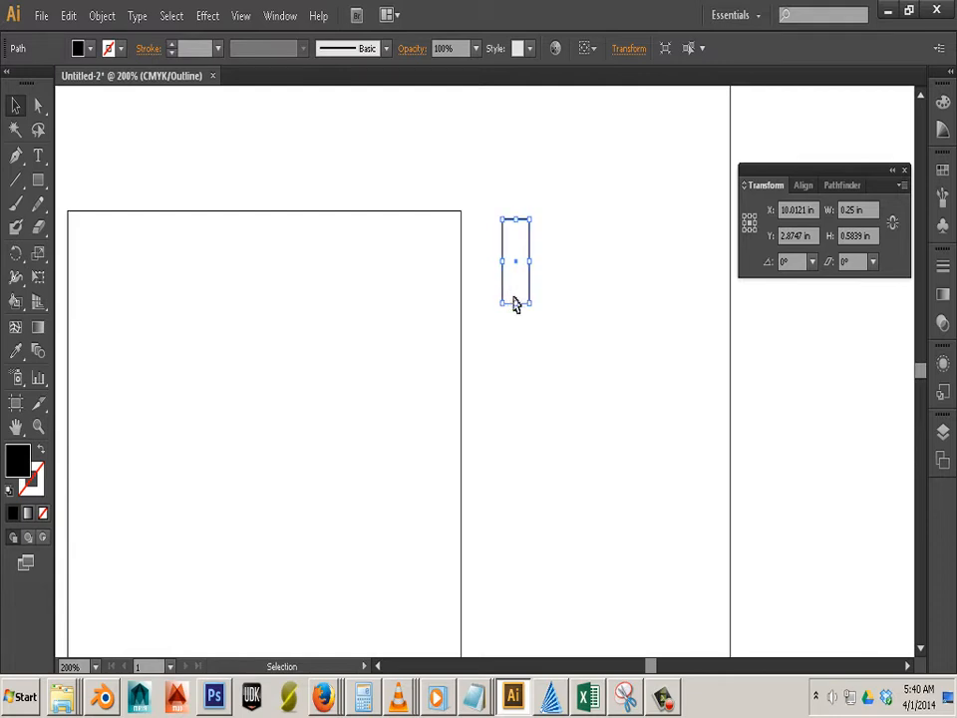
{"action": "left_click_drag", "start_coordinate": [504, 289], "coordinate": [448, 283]}
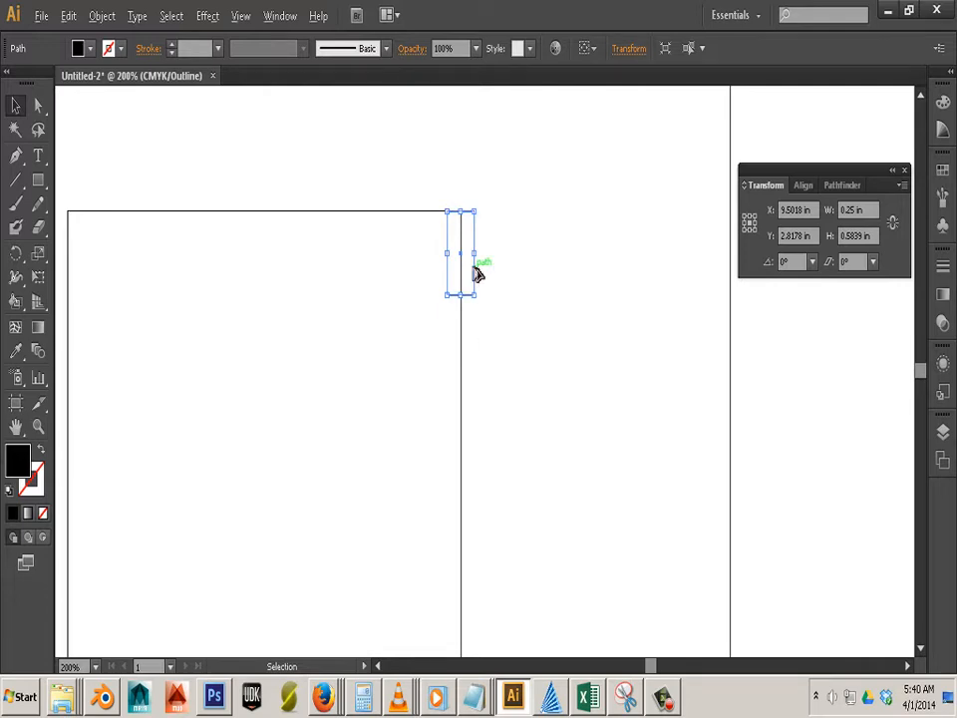
- Duplicate the small rectangle end to end down the large rectangle's right edge to make a column of six pieces
{"action": "left_click_drag", "start_coordinate": [476, 275], "coordinate": [477, 438]}
{"action": "left_click_drag", "start_coordinate": [543, 386], "coordinate": [596, 241]}
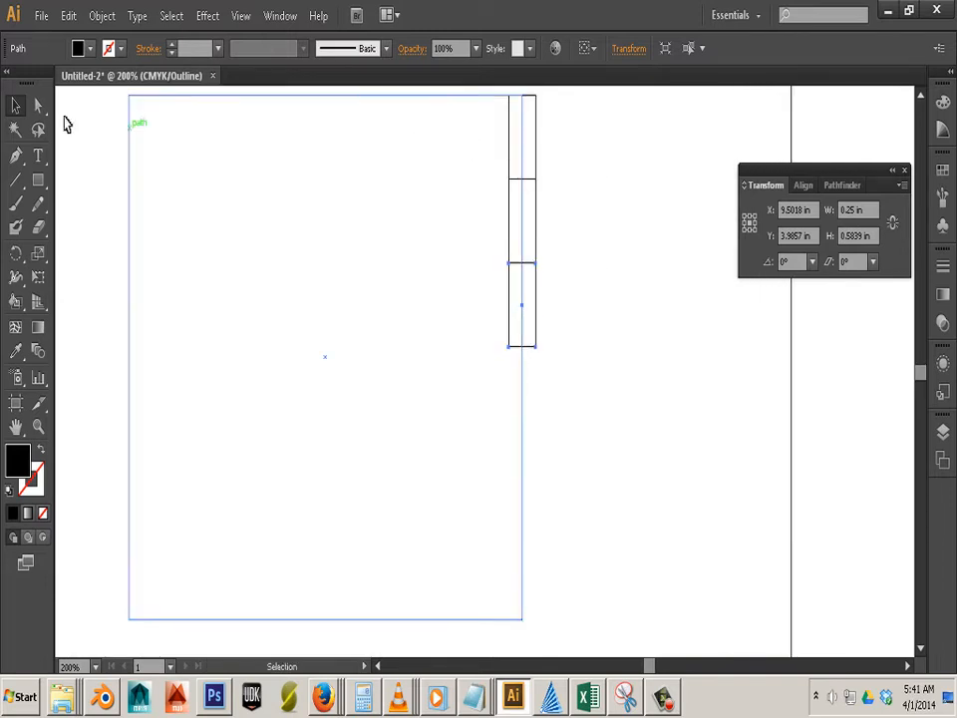
{"action": "left_click_drag", "start_coordinate": [583, 131], "coordinate": [537, 571]}
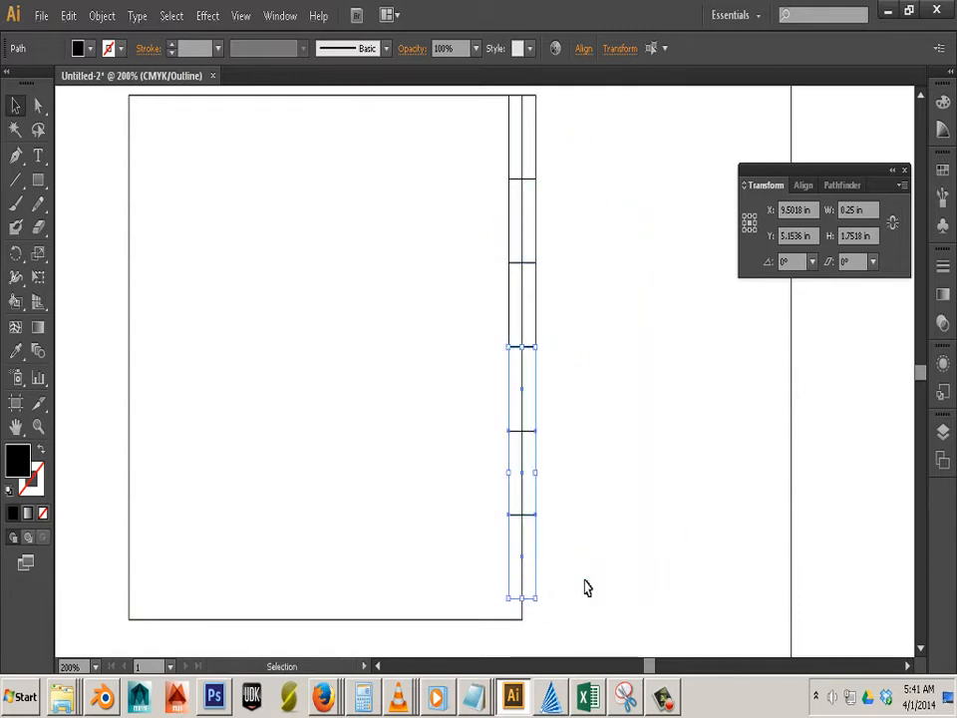
{"action": "mouse_move", "coordinate": [599, 592]}
{"action": "left_mouse_down"}
{"action": "mouse_move", "coordinate": [596, 649]}
{"action": "mouse_move", "coordinate": [610, 601]}
{"action": "left_mouse_up"}
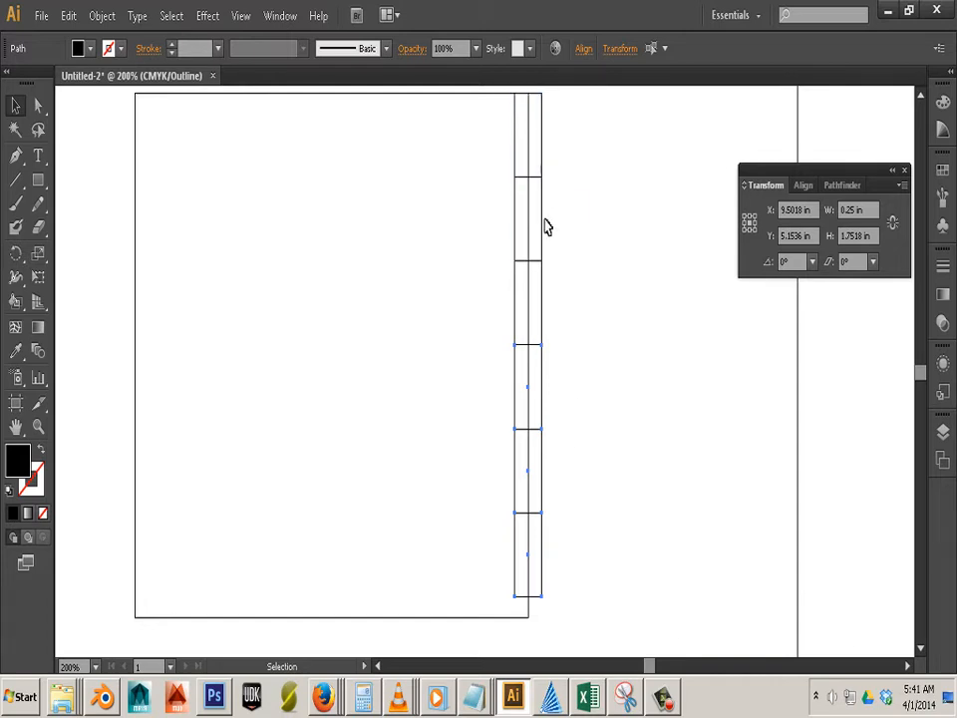
- Select all six pieces and stretch the column to about 3.65 in so it ends at the large rectangle's bottom edge
{"action": "left_click_drag", "start_coordinate": [570, 611], "coordinate": [541, 136]}
{"action": "left_click_drag", "start_coordinate": [573, 616], "coordinate": [536, 141]}
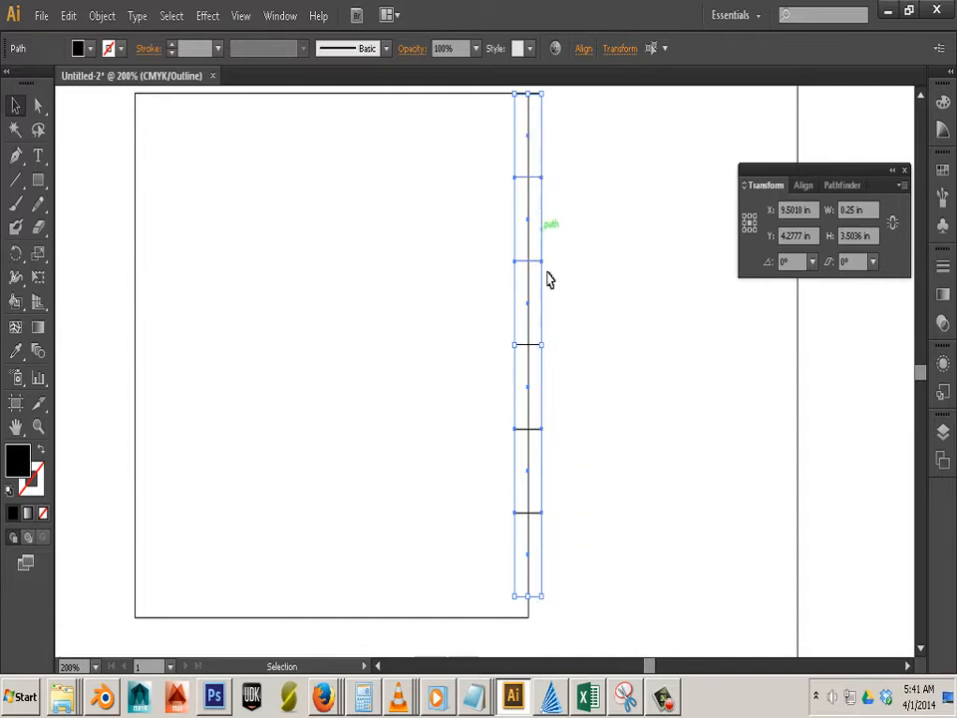
{"action": "left_click_drag", "start_coordinate": [527, 596], "coordinate": [528, 618]}
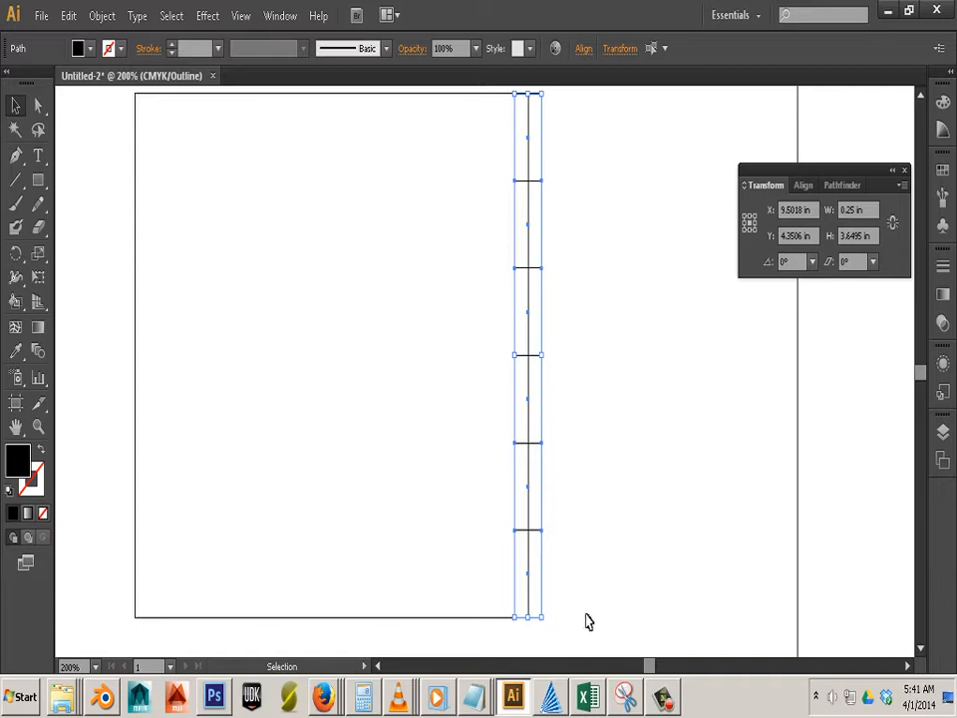
- Copy the six-piece column onto the large rectangle's left edge, centred on the edge line
{"action": "scroll", "coordinate": [583, 597], "scroll_direction": "down", "scroll_amount": 1, "text": "alt"}
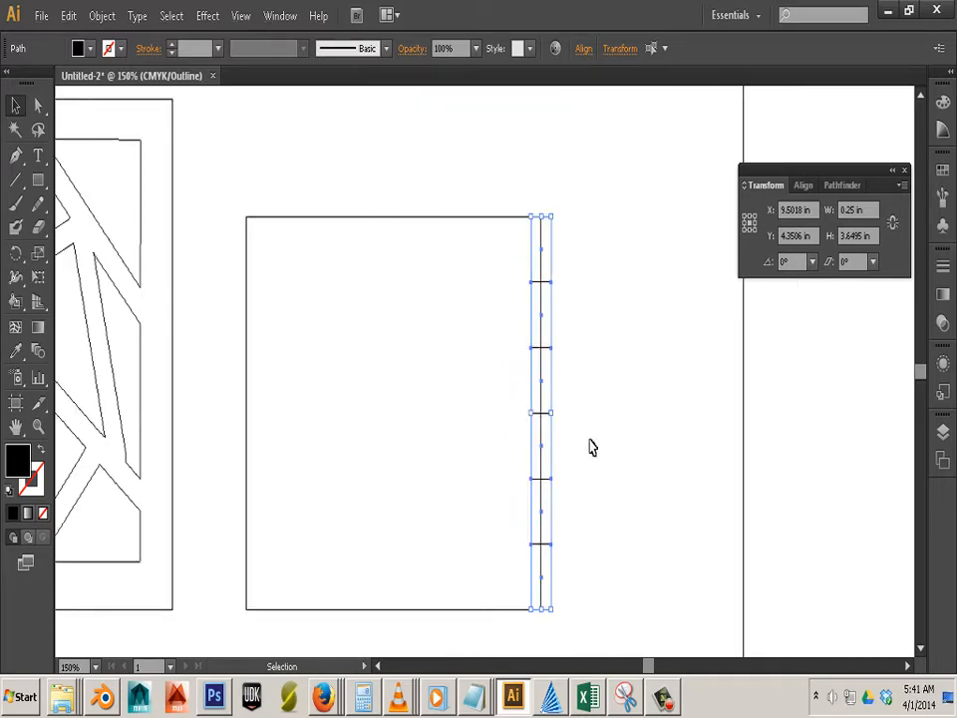
{"action": "left_click_drag", "start_coordinate": [587, 203], "coordinate": [553, 636]}
{"action": "left_click_drag", "start_coordinate": [555, 590], "coordinate": [257, 591]}
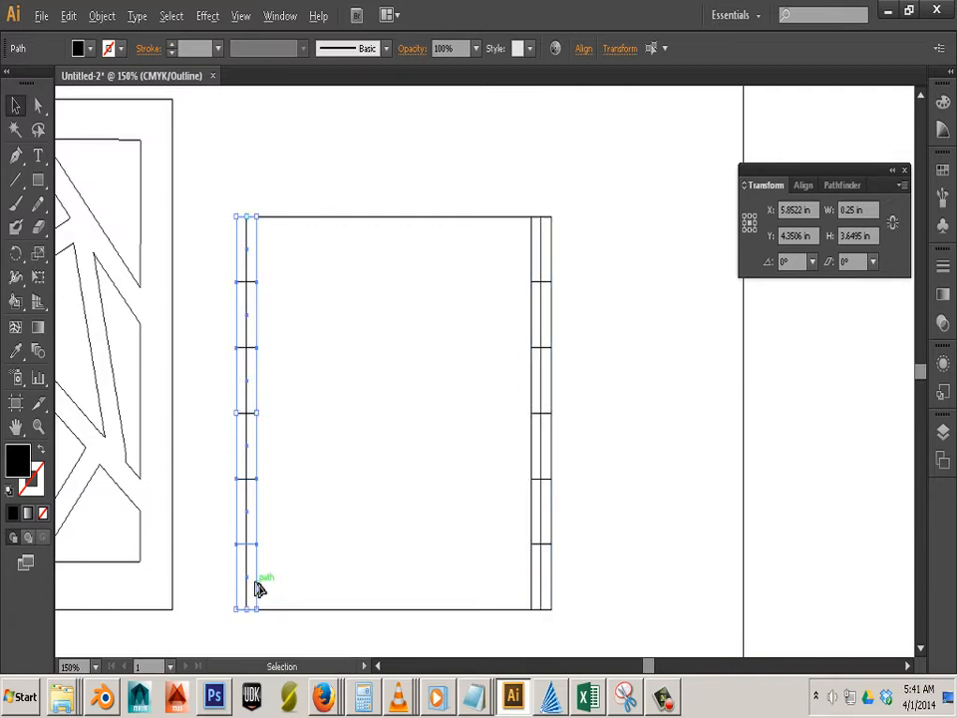
- Place another copy of the column outside the rectangle, rotate it to horizontal and centre it on the rectangle's top edge
{"action": "left_click_drag", "start_coordinate": [263, 585], "coordinate": [666, 561]}
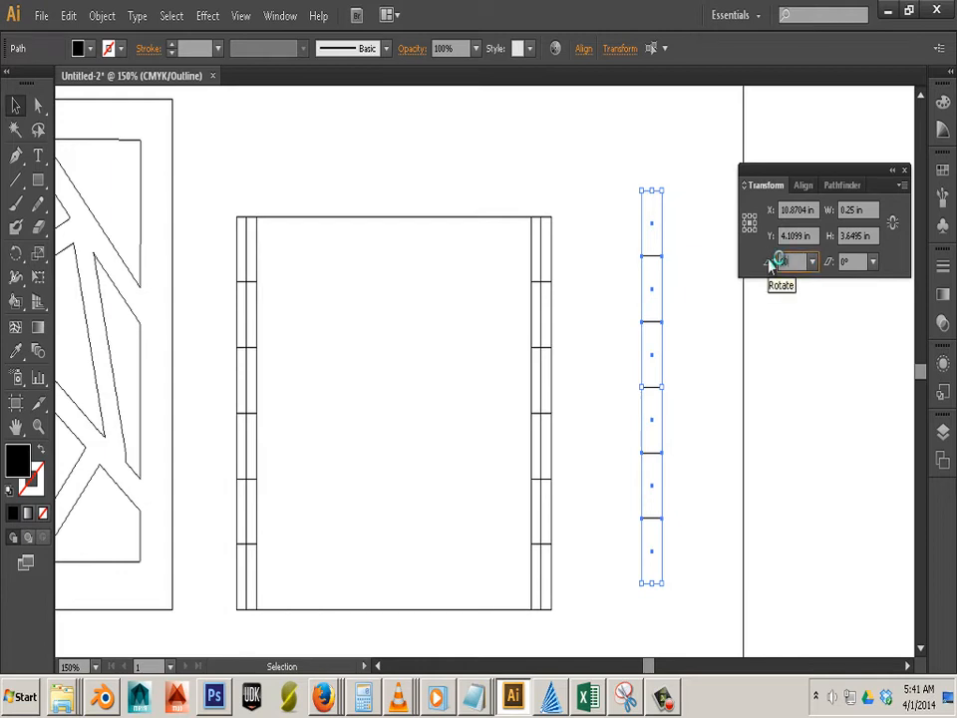
{"action": "key", "text": "Return"}
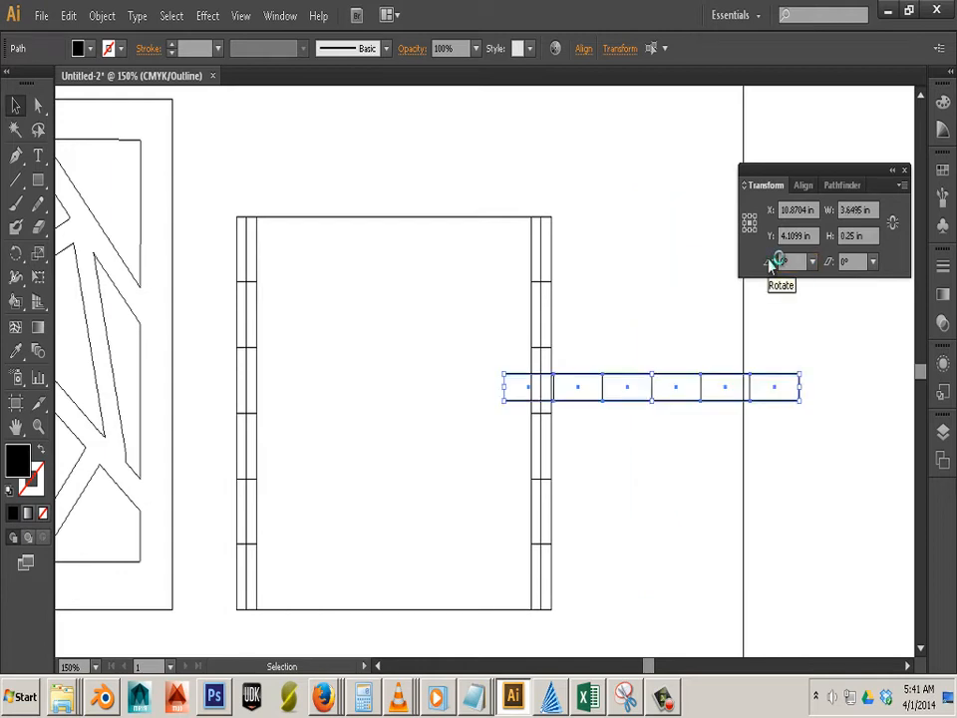
{"action": "left_click_drag", "start_coordinate": [634, 374], "coordinate": [377, 208]}
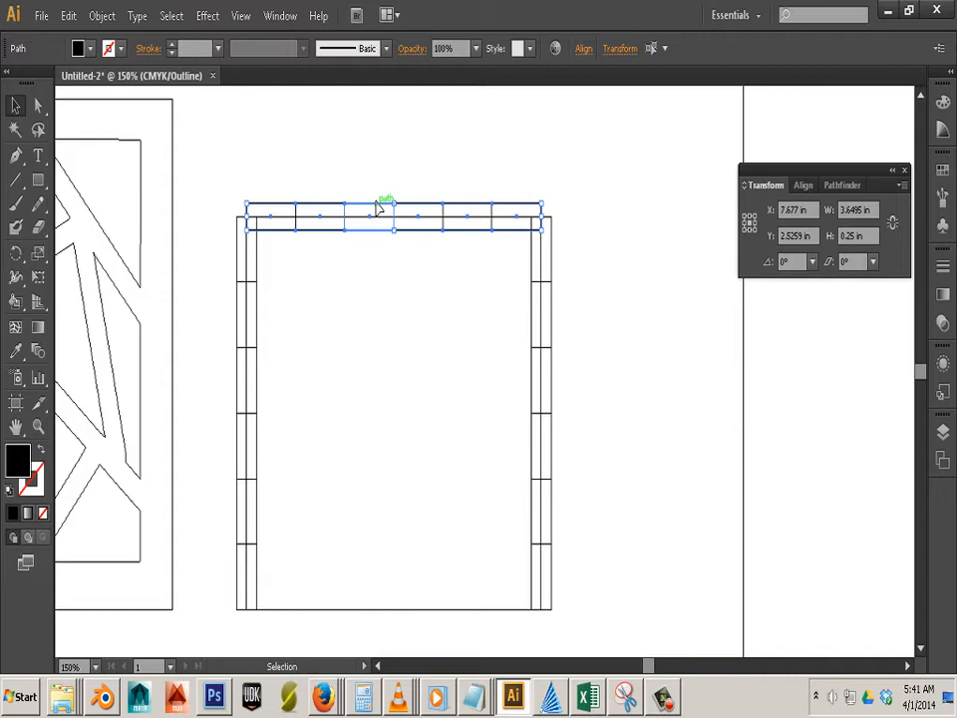
- Copy the horizontal row onto the large rectangle's bottom edge and check that it is centred on the edge line
{"action": "left_click_drag", "start_coordinate": [377, 207], "coordinate": [379, 602]}
{"action": "scroll", "coordinate": [376, 611], "scroll_direction": "up", "scroll_amount": 5}
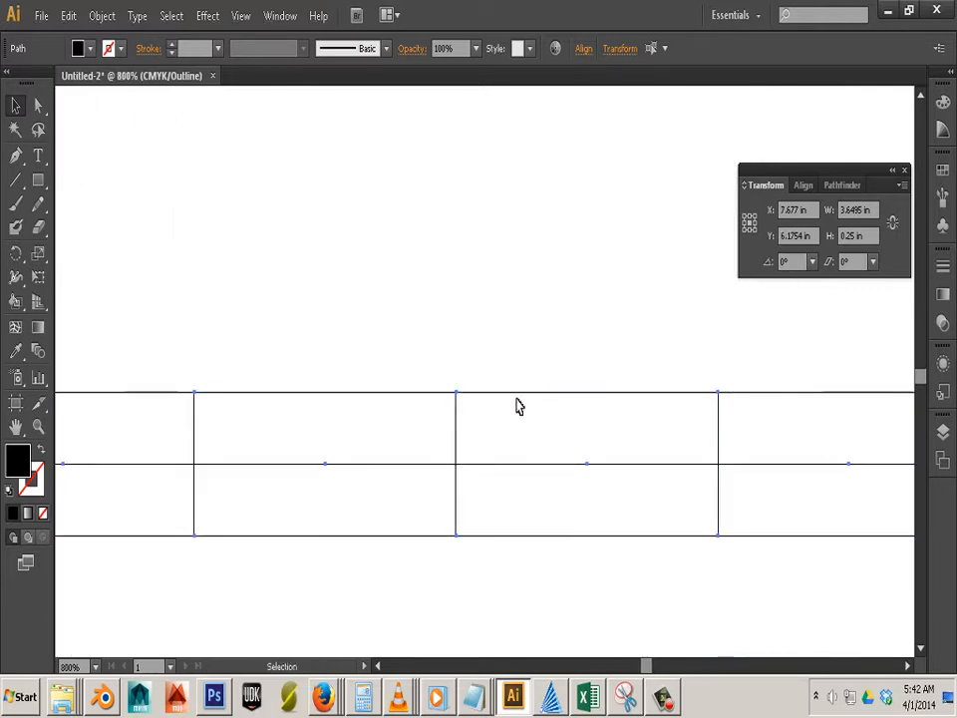
{"action": "left_click_drag", "start_coordinate": [518, 402], "coordinate": [519, 401]}
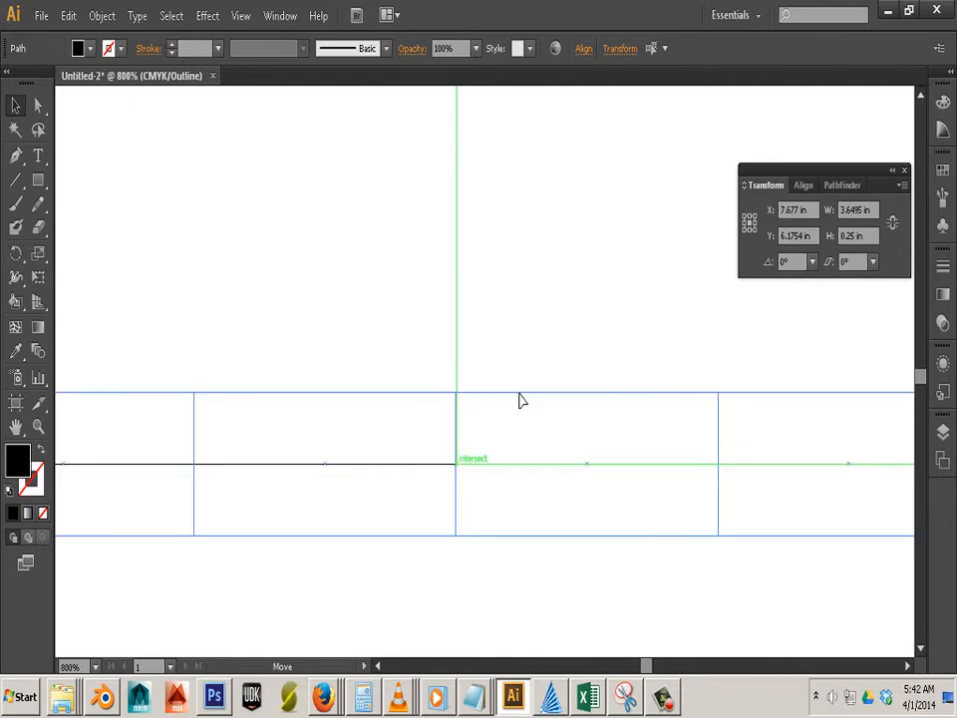
{"action": "scroll", "coordinate": [519, 399], "scroll_direction": "down", "scroll_amount": 4}
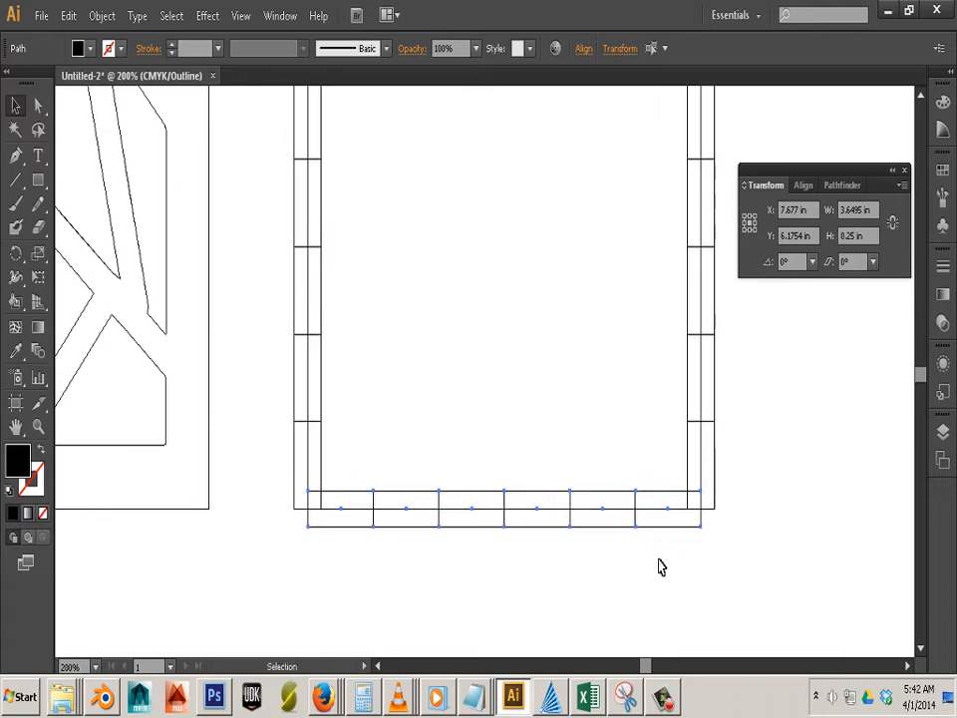
- Copy the bottom row of pieces across to the patterned frame, centred on the frame's bottom edge
{"action": "scroll", "coordinate": [517, 556], "scroll_direction": "down", "scroll_amount": 1}
{"action": "left_click_drag", "start_coordinate": [390, 584], "coordinate": [535, 566]}
{"action": "left_click_drag", "start_coordinate": [792, 577], "coordinate": [330, 522]}
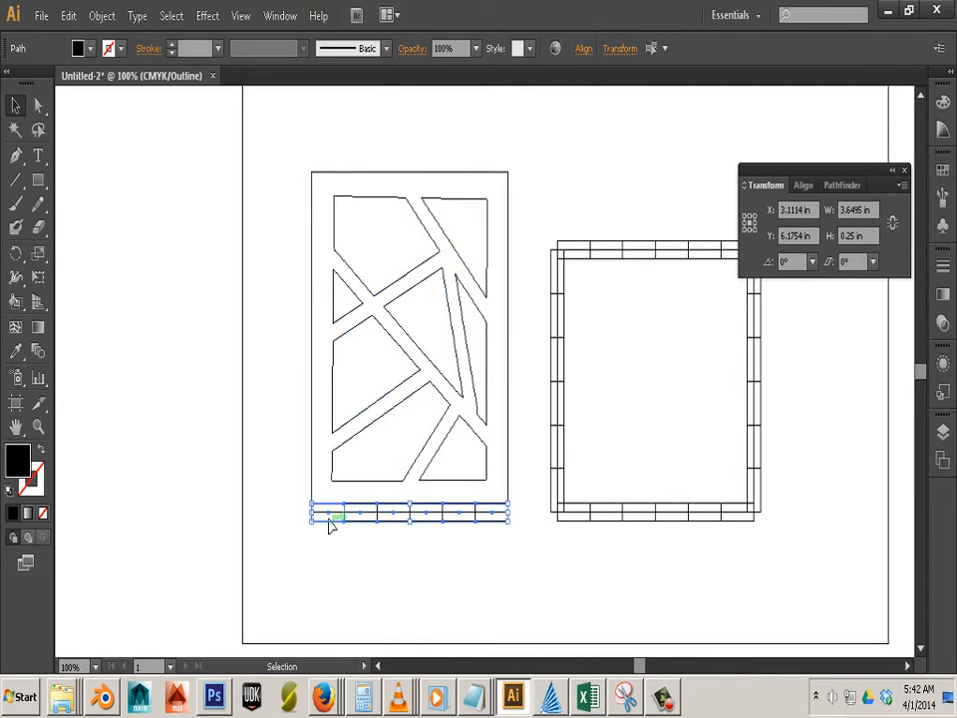
- Copy the frame's bottom row, rotate it to vertical and centre it on the frame's left edge, flush with the bottom corner
{"action": "left_click_drag", "start_coordinate": [331, 525], "coordinate": [84, 382]}
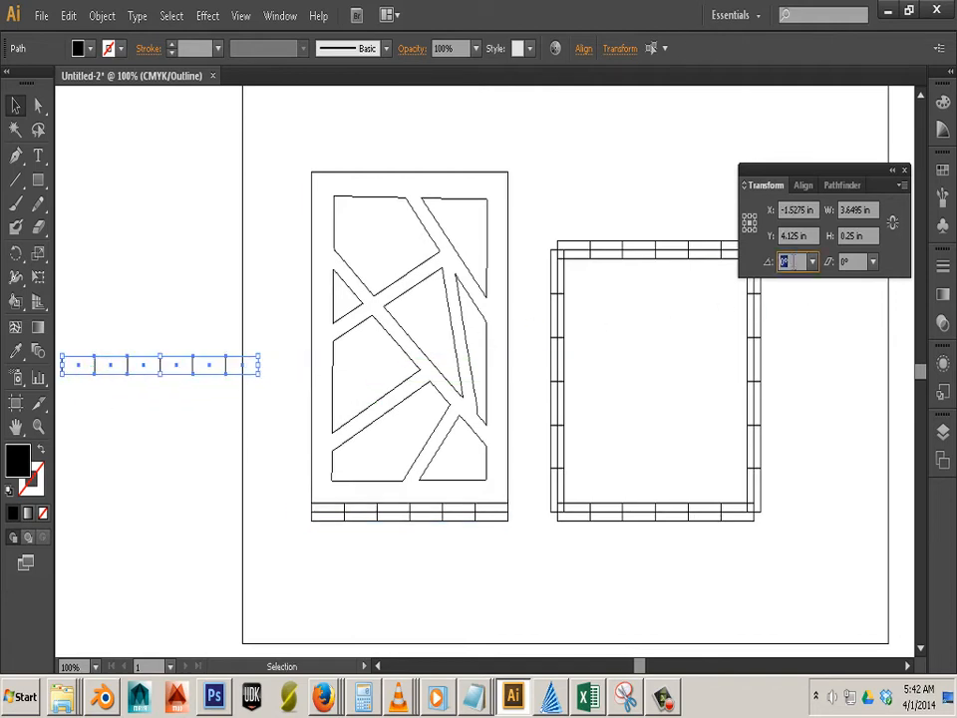
{"action": "type", "text": "0"}
{"action": "key", "text": "Return"}
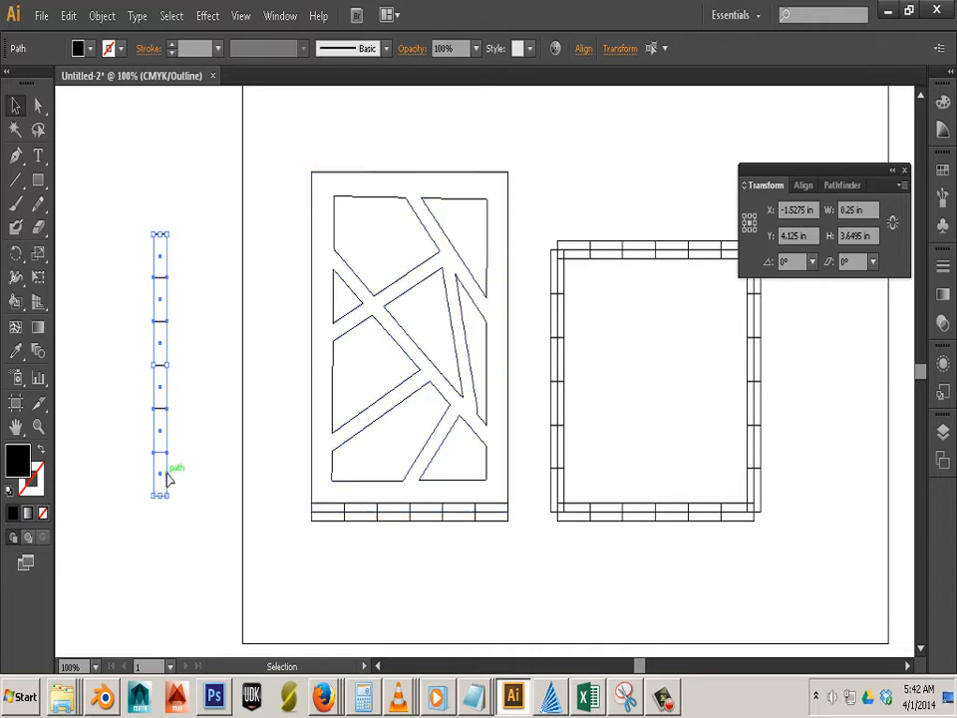
{"action": "left_click_drag", "start_coordinate": [168, 478], "coordinate": [321, 493]}
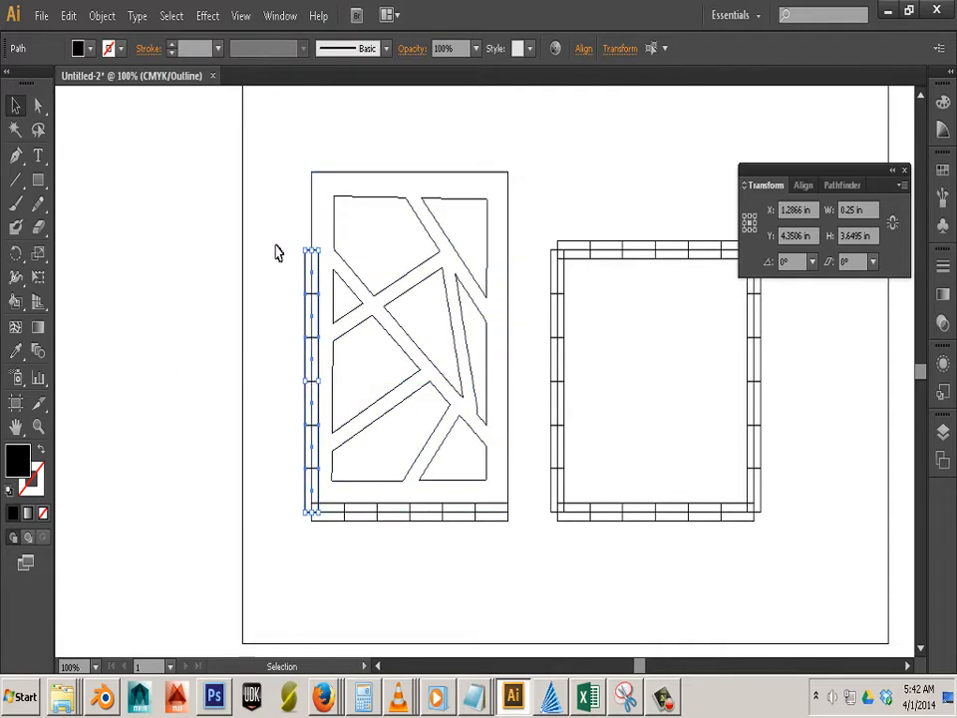
- Extend the frame's left column upward past its top corner with a copy of two of the pieces
{"action": "left_click_drag", "start_coordinate": [262, 248], "coordinate": [395, 277]}
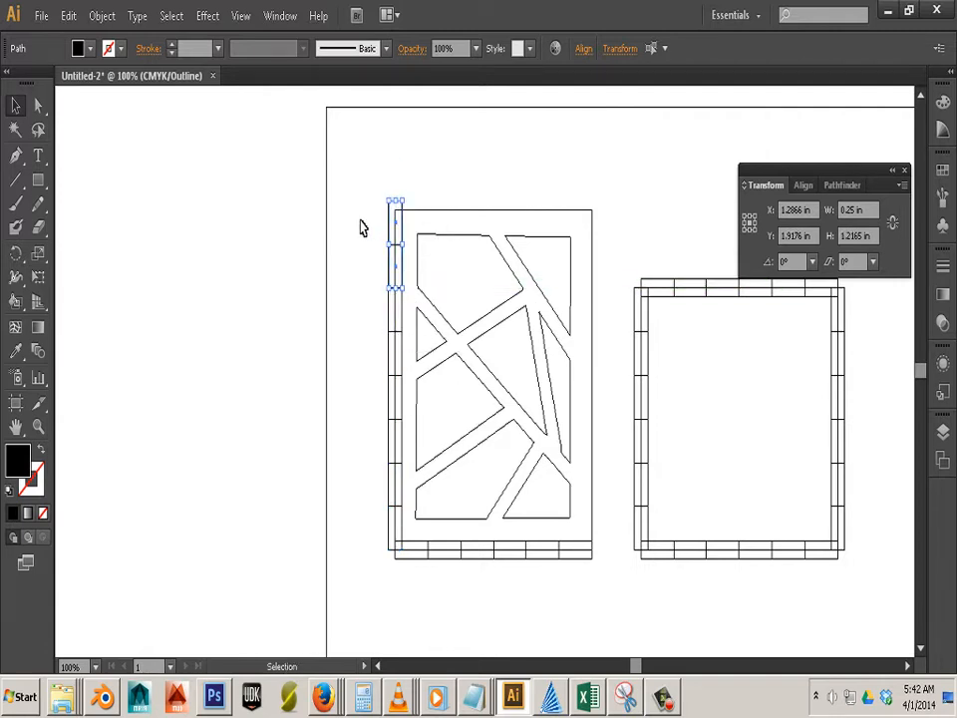
{"action": "left_click", "coordinate": [354, 231]}
{"action": "left_click_drag", "start_coordinate": [365, 216], "coordinate": [377, 547]}
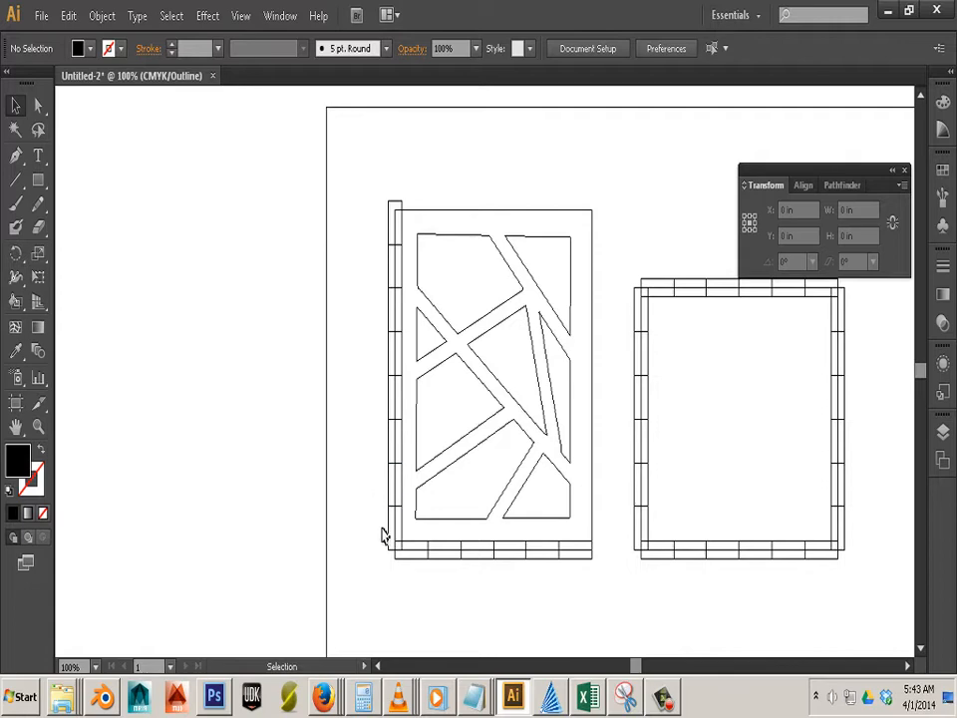
- Select the whole left column and compress it vertically so its upper end meets the frame's top edge
{"action": "left_click_drag", "start_coordinate": [363, 180], "coordinate": [393, 559]}
{"action": "scroll", "coordinate": [395, 194], "scroll_direction": "up", "scroll_amount": 2}
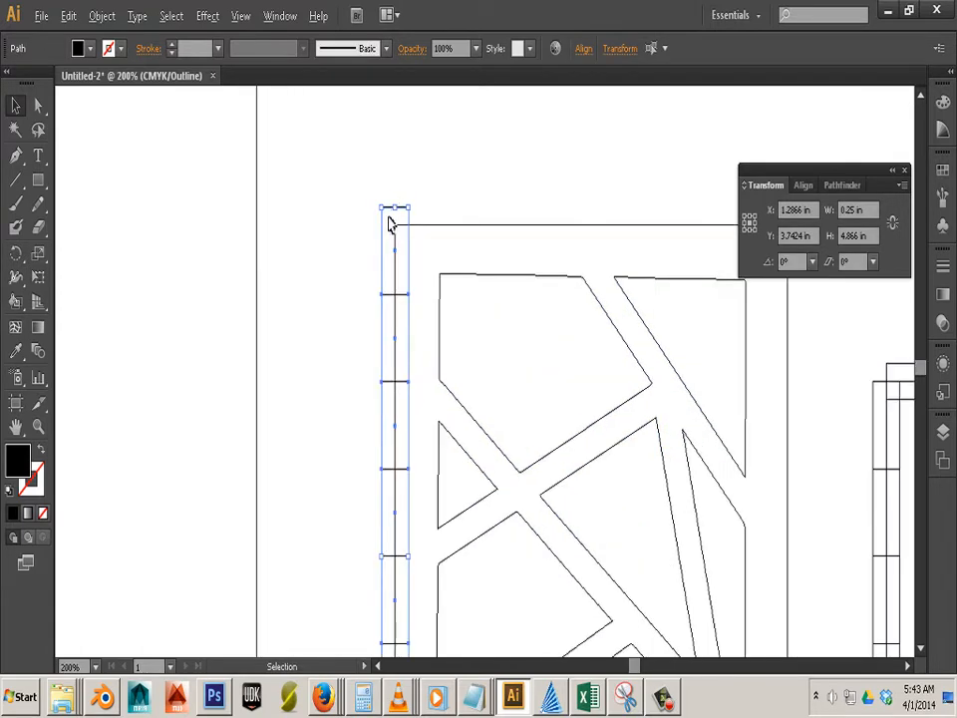
{"action": "left_click_drag", "start_coordinate": [395, 210], "coordinate": [393, 225]}
{"action": "left_click", "coordinate": [321, 249]}
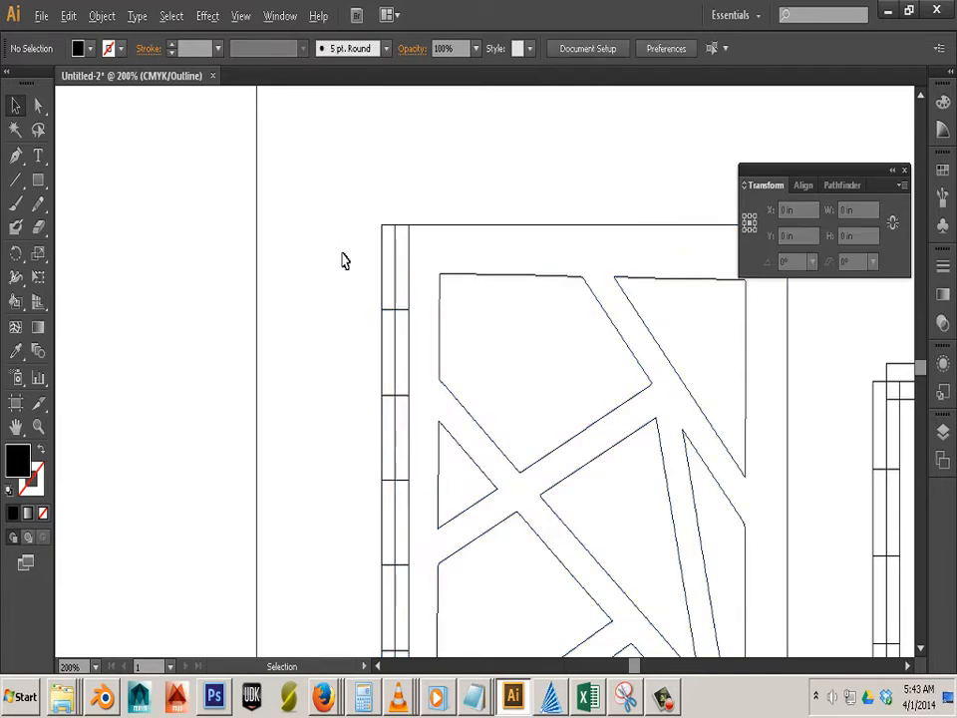
- Copy the eight-piece left column onto the patterned frame's right edge, centred on the edge line
{"action": "scroll", "coordinate": [342, 260], "scroll_direction": "down", "scroll_amount": 2}
{"action": "left_click_drag", "start_coordinate": [339, 224], "coordinate": [557, 560]}
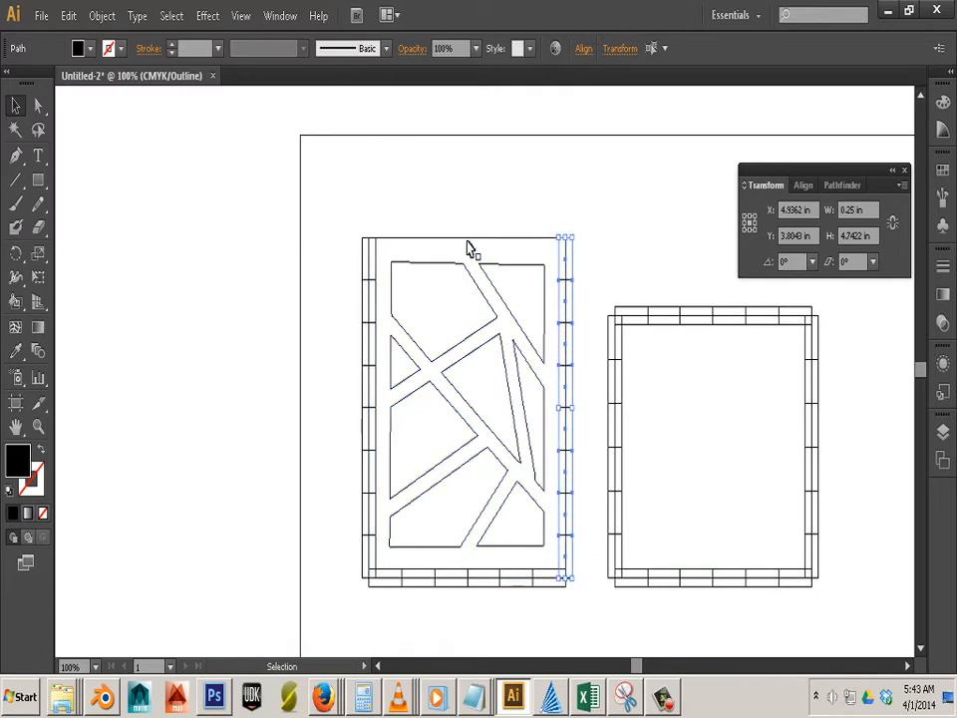
- Delete every other joint piece around the plain panel, going clockwise from the top piece of its right column
{"action": "left_click", "coordinate": [449, 198]}
{"action": "left_click_drag", "start_coordinate": [579, 183], "coordinate": [451, 171]}
{"action": "right_click", "coordinate": [513, 204]}
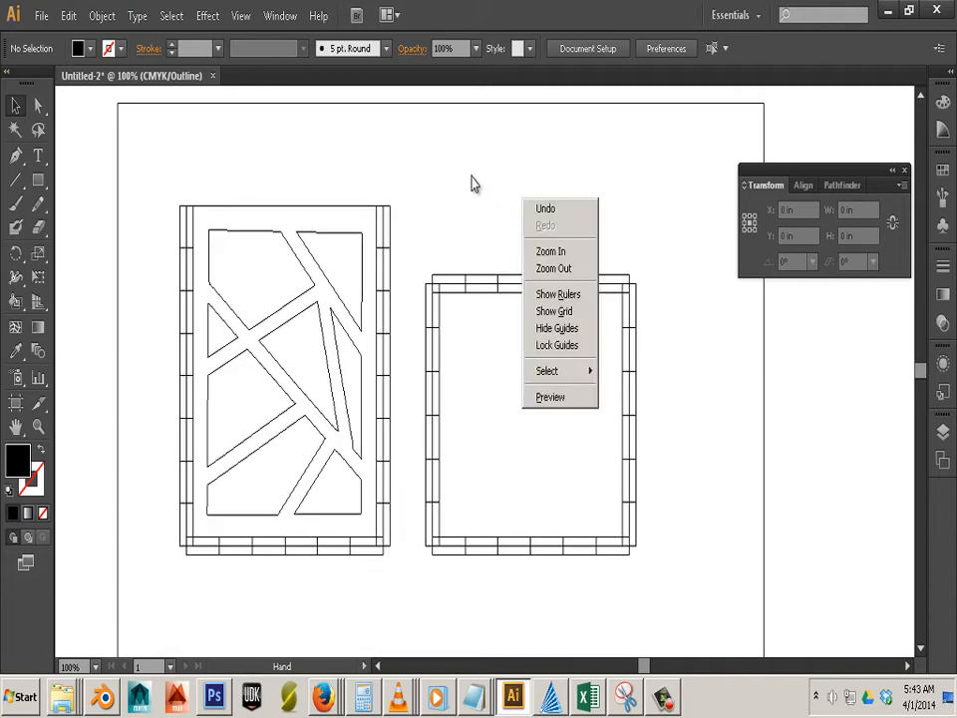
{"action": "left_click", "coordinate": [475, 184]}
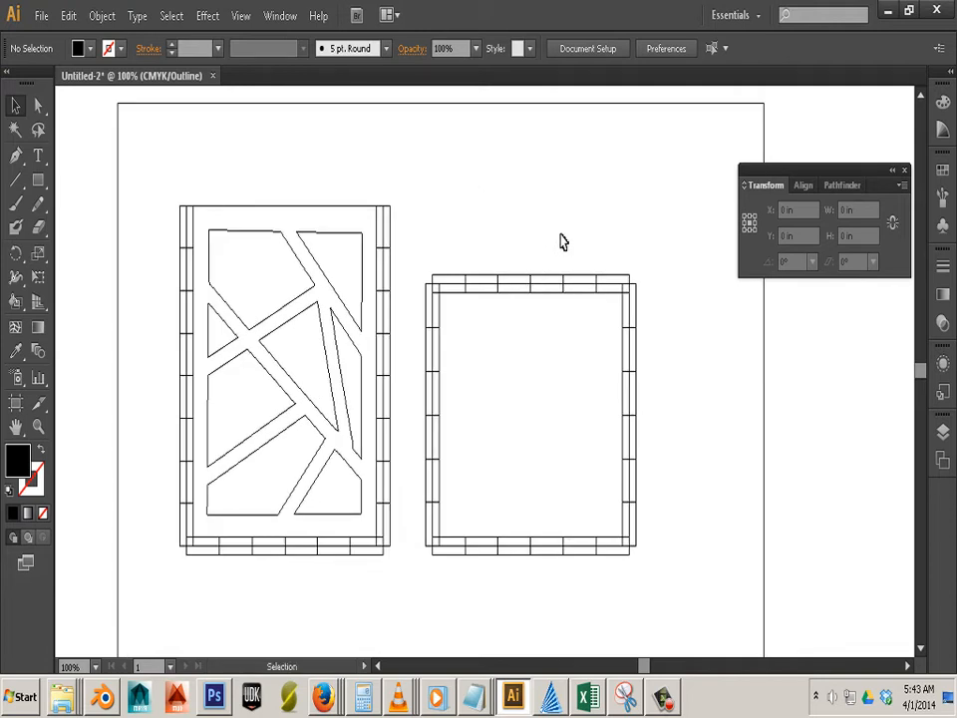
{"action": "left_click", "coordinate": [636, 314]}
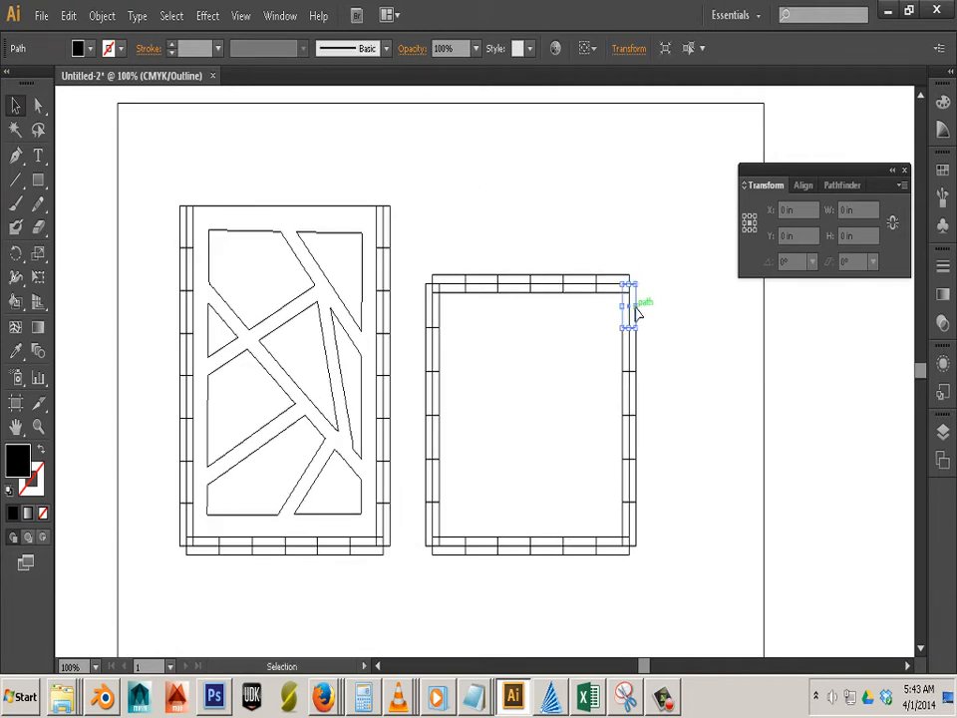
{"action": "left_click", "coordinate": [640, 399], "text": "shift"}
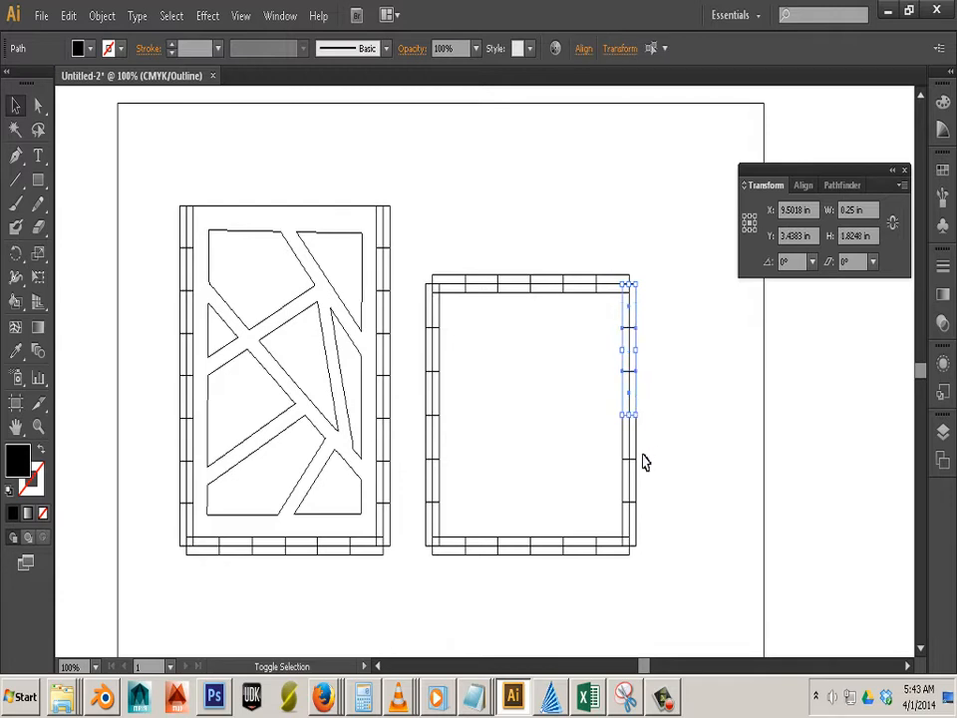
{"action": "left_click", "coordinate": [637, 487], "text": "shift"}
{"action": "left_click", "coordinate": [599, 551], "text": "shift"}
{"action": "left_click", "coordinate": [549, 551], "text": "shift"}
{"action": "left_click", "coordinate": [443, 551], "text": "shift"}
{"action": "left_click", "coordinate": [431, 511], "text": "shift"}
{"action": "left_click", "coordinate": [428, 452], "text": "shift"}
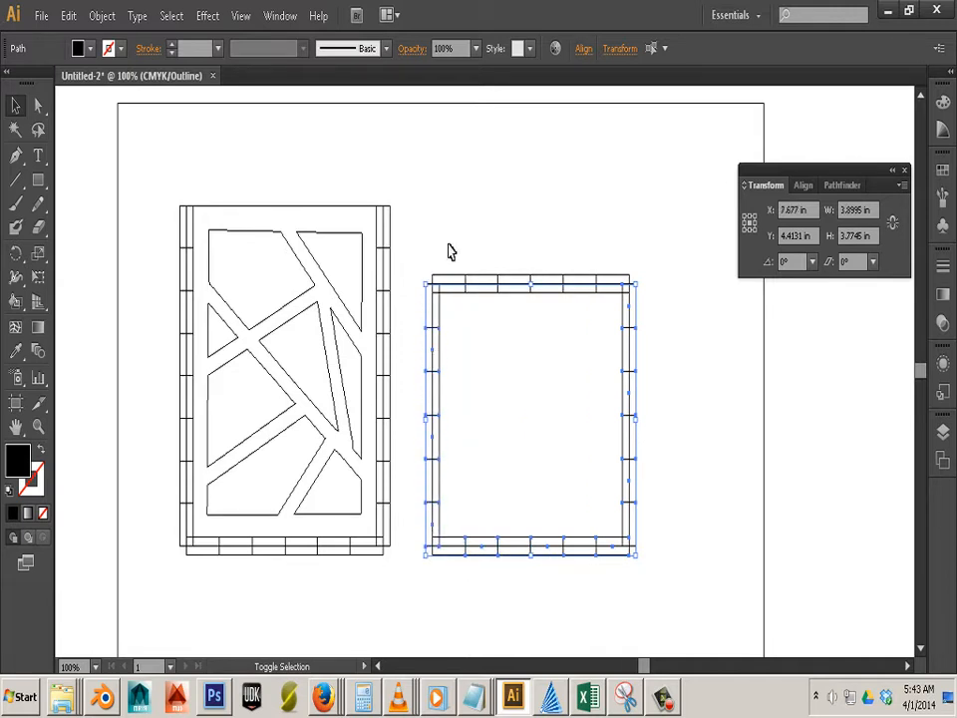
{"action": "left_click", "coordinate": [479, 282], "text": "shift"}
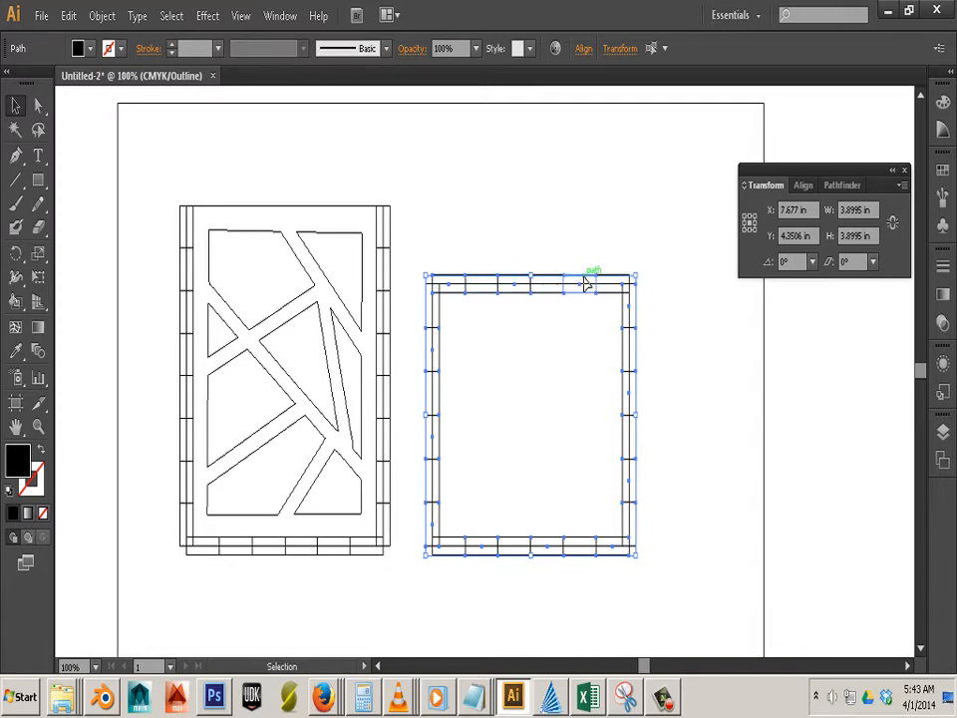
{"action": "key", "text": "Delete"}
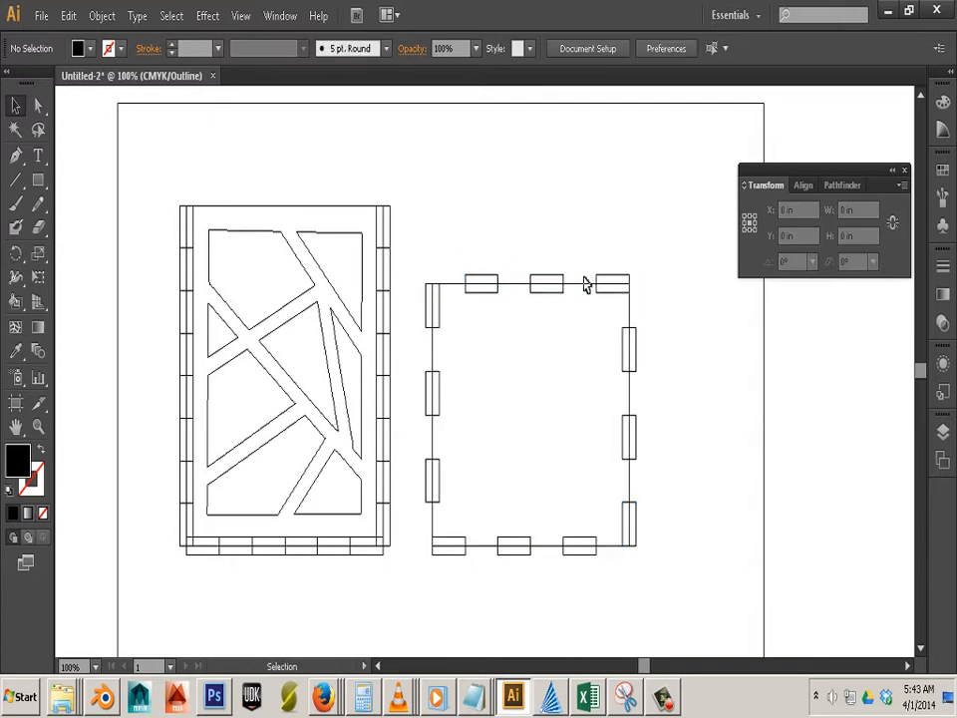
- Delete every other joint piece around the patterned frame, going clockwise from the top piece of its right column
{"action": "left_click_drag", "start_coordinate": [449, 196], "coordinate": [556, 206]}
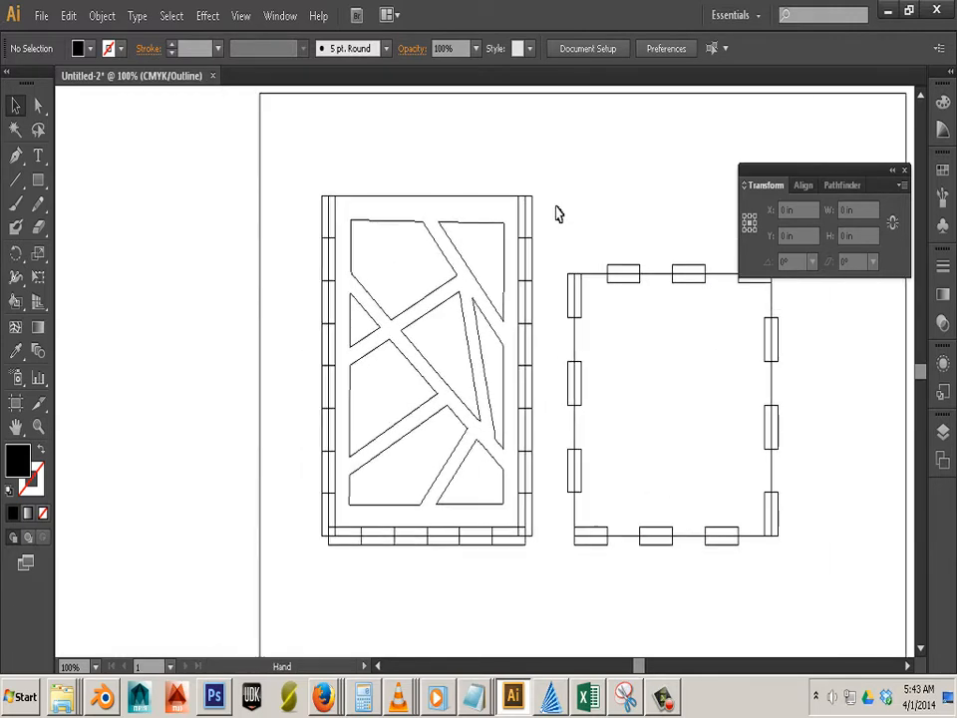
{"action": "left_click", "coordinate": [532, 216]}
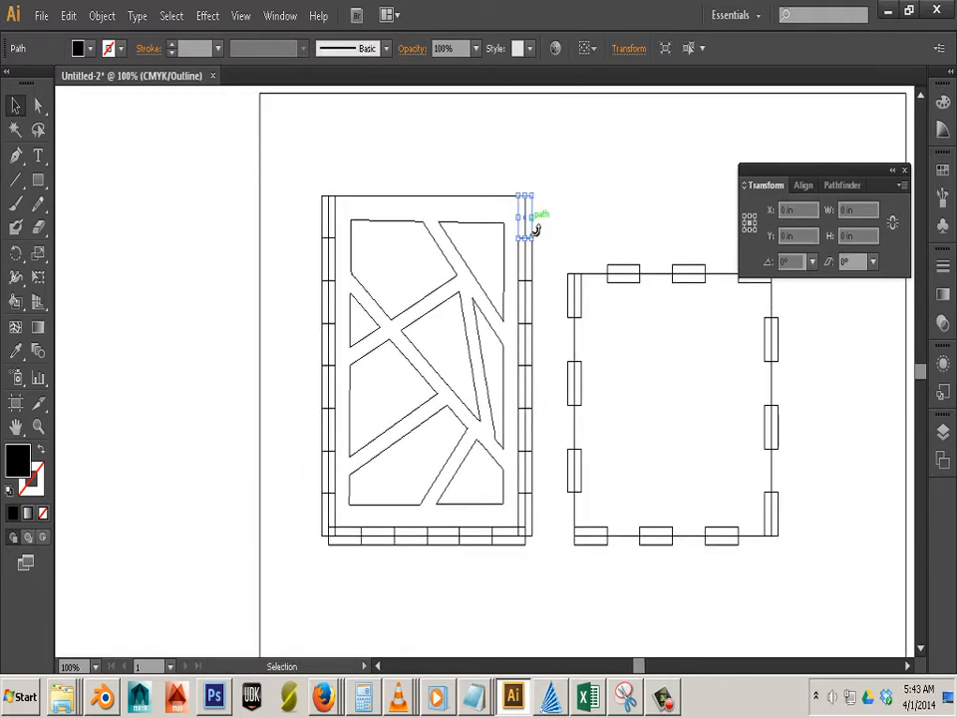
{"action": "left_click", "coordinate": [532, 304], "text": "shift"}
{"action": "left_click", "coordinate": [532, 395], "text": "shift"}
{"action": "left_click", "coordinate": [535, 474], "text": "shift"}
{"action": "left_click", "coordinate": [527, 542], "text": "shift"}
{"action": "left_click", "coordinate": [505, 542], "text": "shift"}
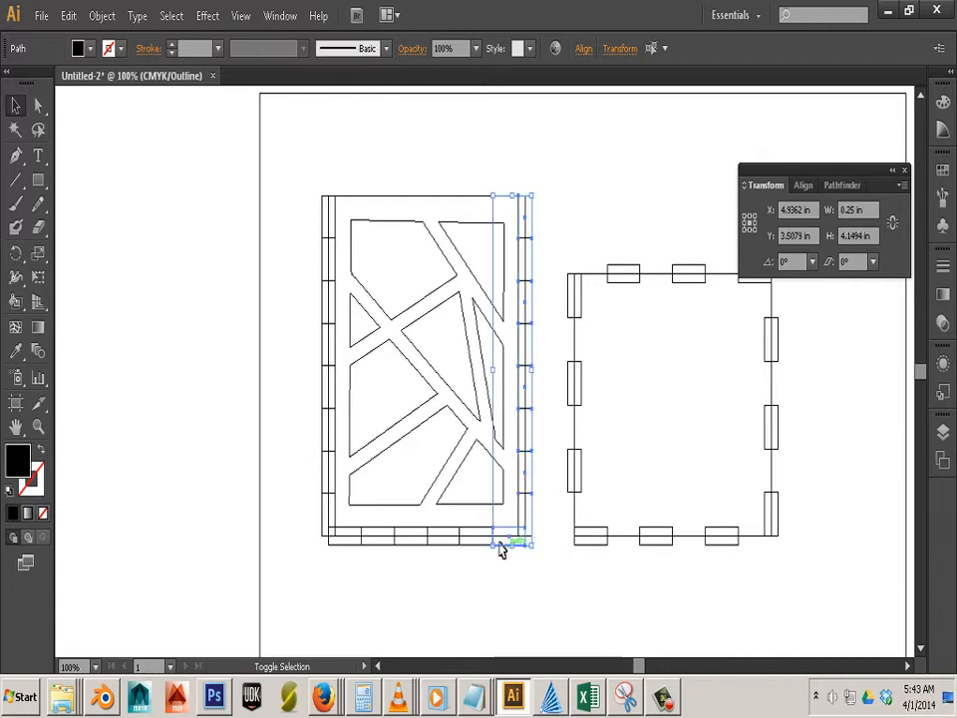
{"action": "left_click", "coordinate": [434, 546], "text": "shift"}
{"action": "left_click", "coordinate": [327, 534], "text": "shift"}
{"action": "left_click", "coordinate": [327, 512], "text": "shift"}
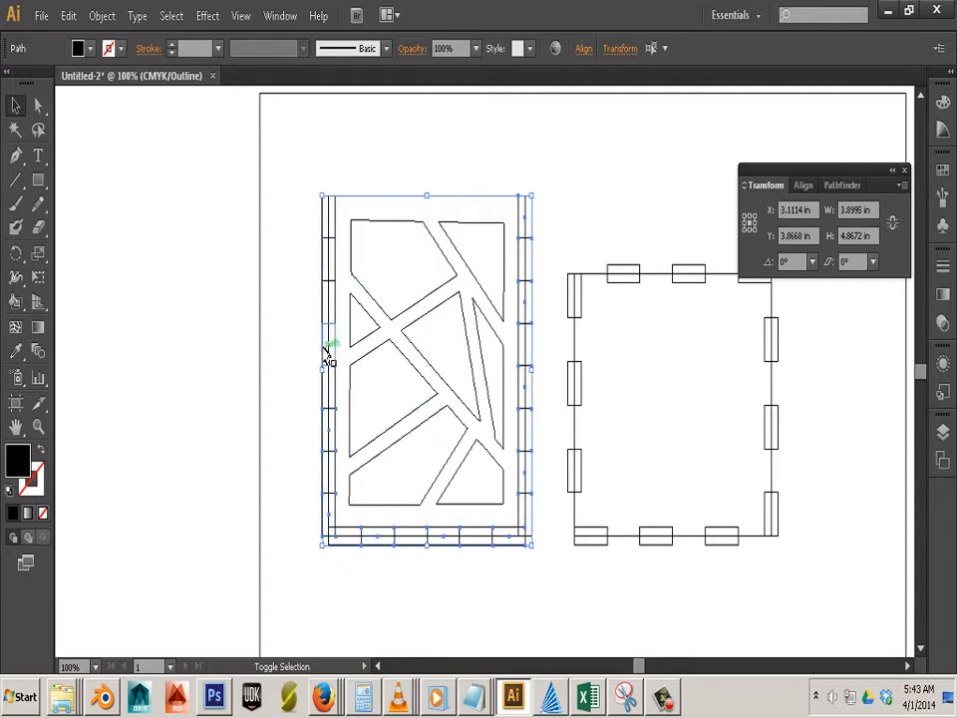
{"action": "left_click", "coordinate": [324, 277]}
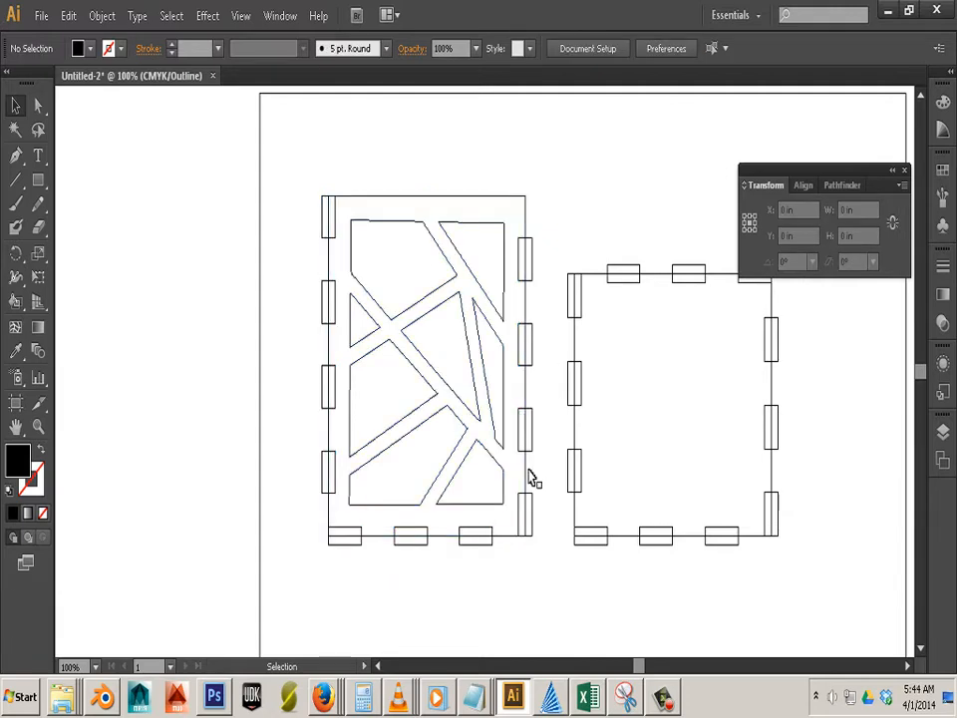
- Subtract the remaining joint pieces from the plain panel with Pathfinder's Minus Front to notch its four edges
{"action": "key", "text": "space"}
{"action": "left_click_drag", "start_coordinate": [584, 592], "coordinate": [455, 588]}
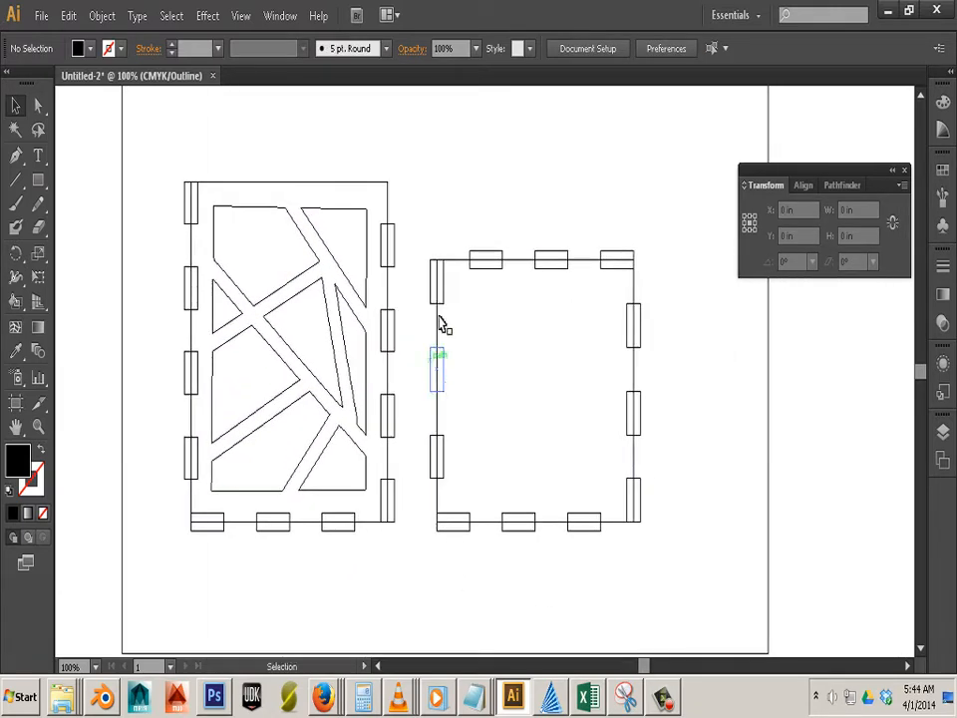
{"action": "left_click_drag", "start_coordinate": [420, 214], "coordinate": [675, 588]}
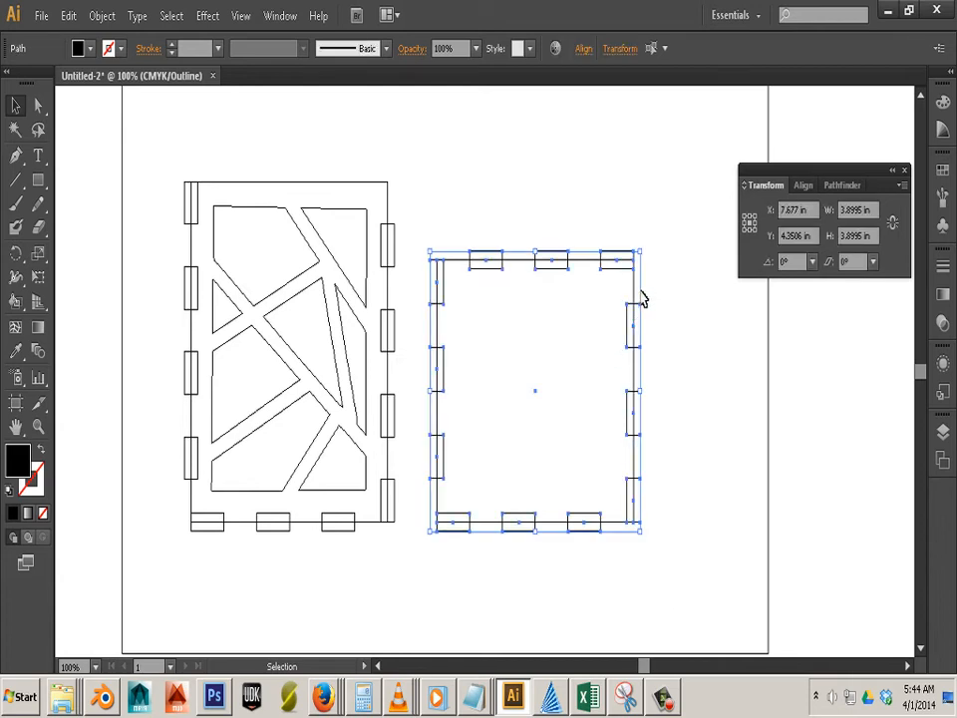
{"action": "left_click", "coordinate": [284, 17]}
{"action": "left_click", "coordinate": [369, 468]}
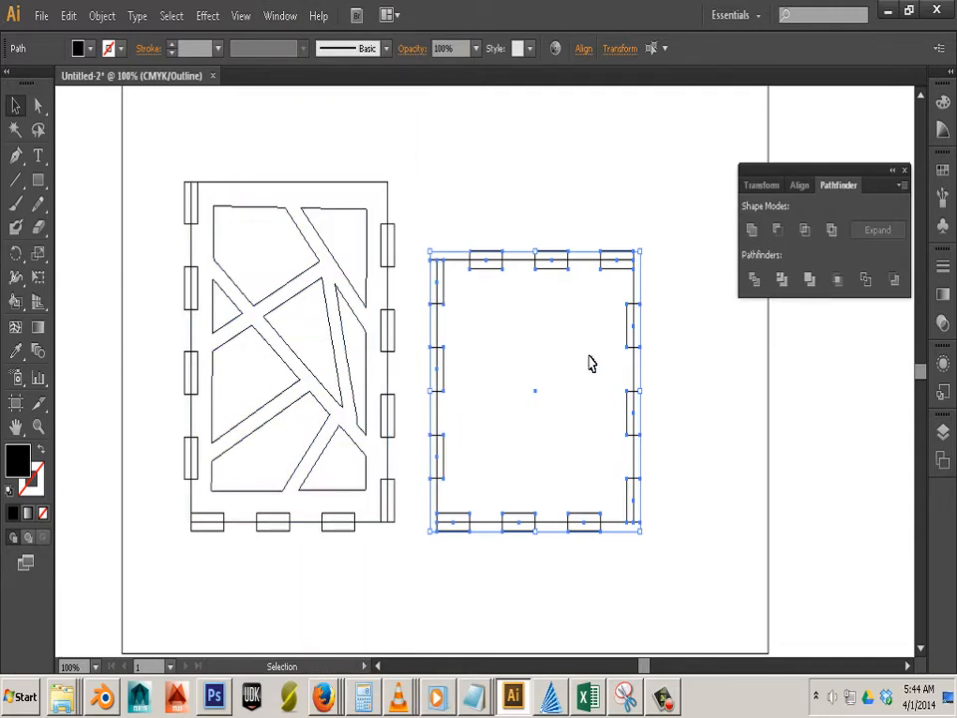
{"action": "left_click", "coordinate": [779, 232]}
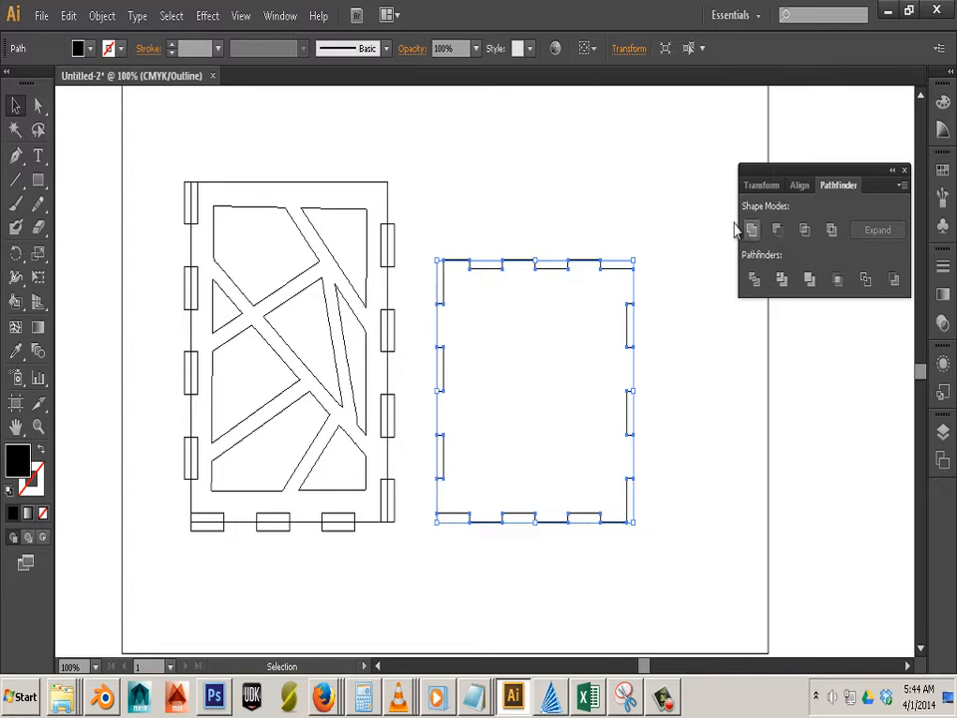
- Cut the remaining joint pieces out of the patterned frame with Minus Front, notching its sides and bottom edge
{"action": "left_click", "coordinate": [586, 201]}
{"action": "left_click_drag", "start_coordinate": [148, 132], "coordinate": [419, 595]}
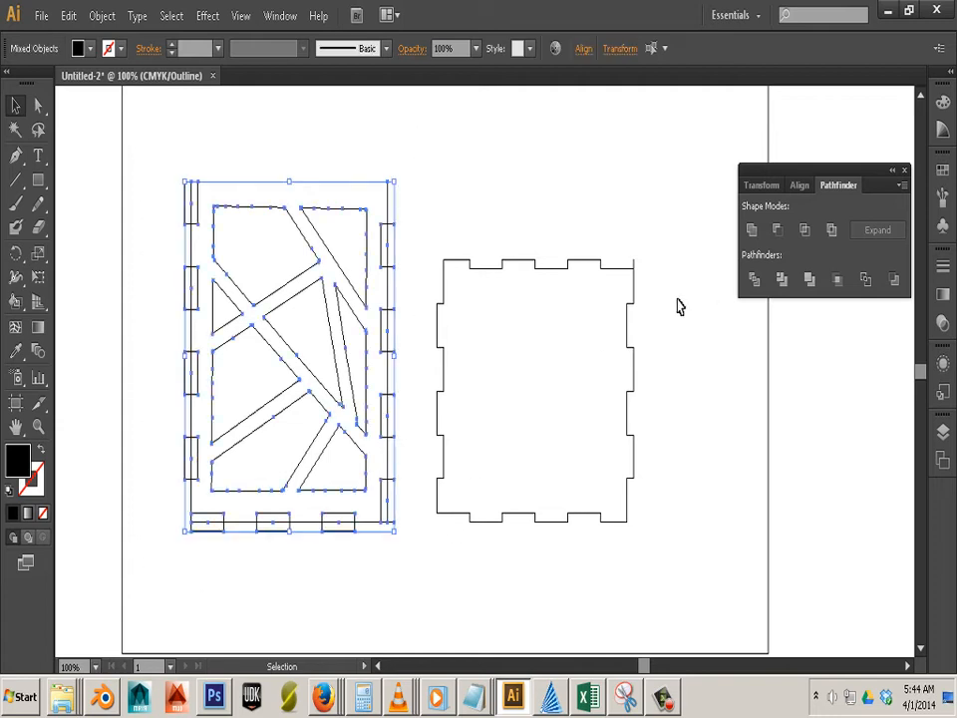
{"action": "left_click", "coordinate": [778, 231]}
{"action": "left_click", "coordinate": [543, 198]}
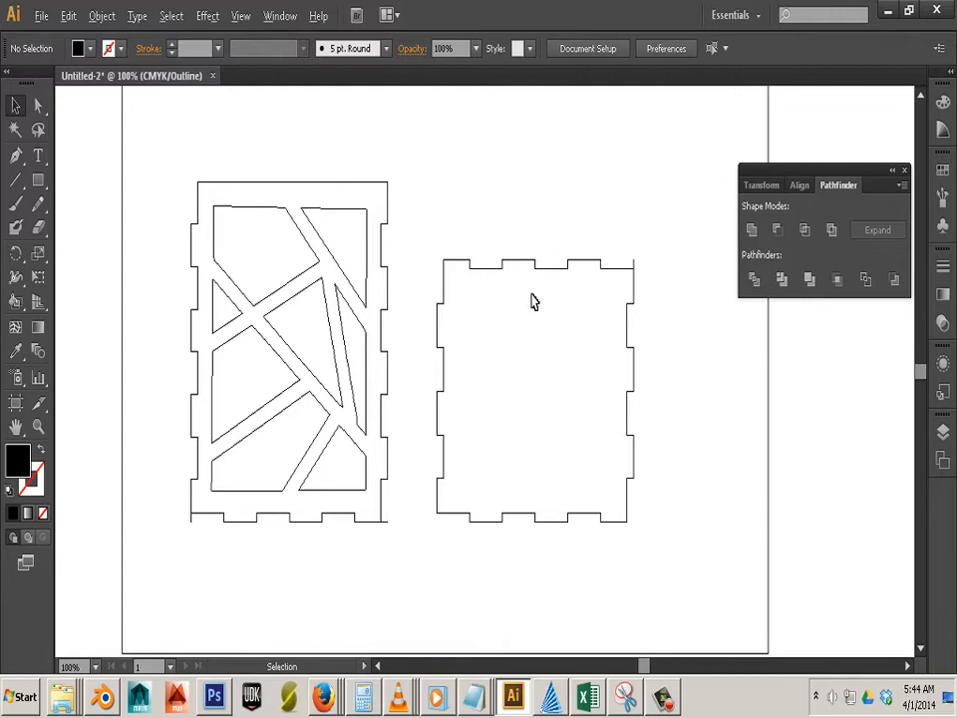
- Move the plain panel off the artboard and duplicate the patterned panel, leaving two side by side on the artboard and one outside it
{"action": "key", "text": "ctrl+minus"}
{"action": "left_click_drag", "start_coordinate": [469, 260], "coordinate": [604, 474]}
{"action": "left_click_drag", "start_coordinate": [559, 408], "coordinate": [769, 474]}
{"action": "left_click_drag", "start_coordinate": [499, 217], "coordinate": [354, 369]}
{"action": "left_click_drag", "start_coordinate": [409, 339], "coordinate": [188, 368]}
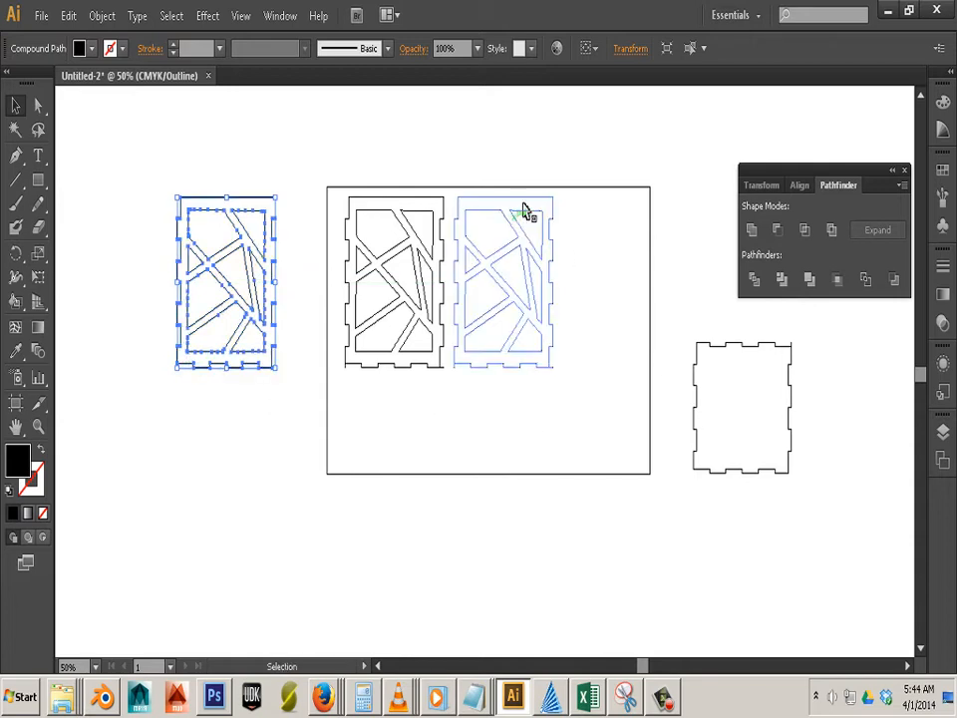
- Move the plain panel into the artboard's lower right corner and shift the two patterned panels toward the upper left corner
{"action": "left_click_drag", "start_coordinate": [839, 526], "coordinate": [596, 368]}
{"action": "key", "text": "ctrl+z"}
{"action": "left_click_drag", "start_coordinate": [695, 404], "coordinate": [389, 312]}
{"action": "scroll", "coordinate": [387, 317], "scroll_direction": "up", "scroll_amount": 1}
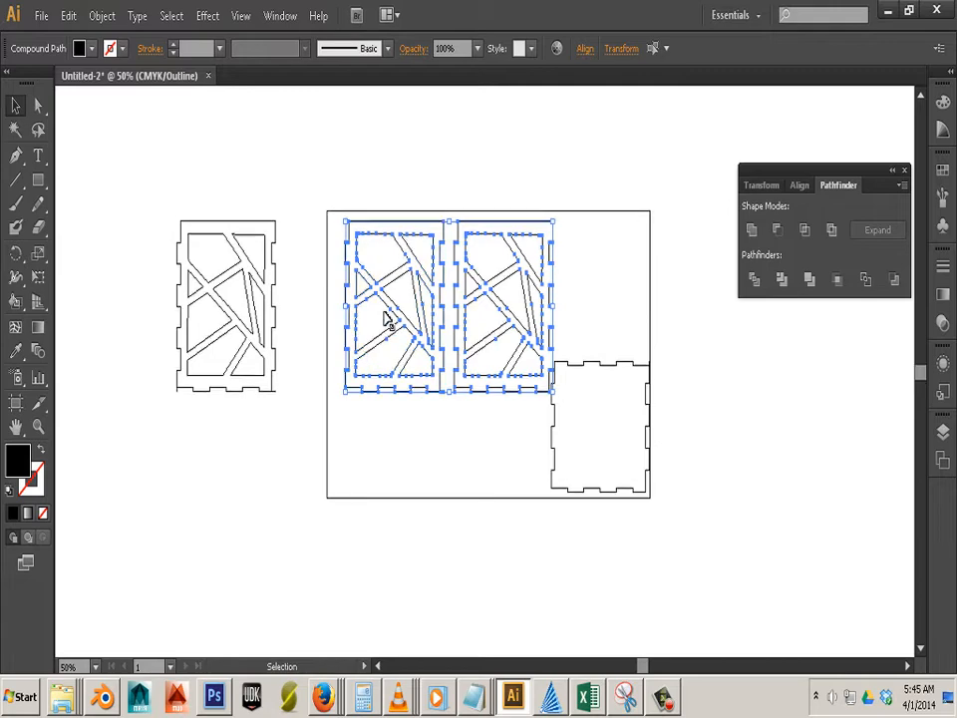
{"action": "left_click_drag", "start_coordinate": [368, 275], "coordinate": [382, 332]}
{"action": "left_click", "coordinate": [417, 408]}
- Nudge the plain panel up and left, clear of the artboard's edge
{"action": "left_click_drag", "start_coordinate": [679, 361], "coordinate": [571, 497]}
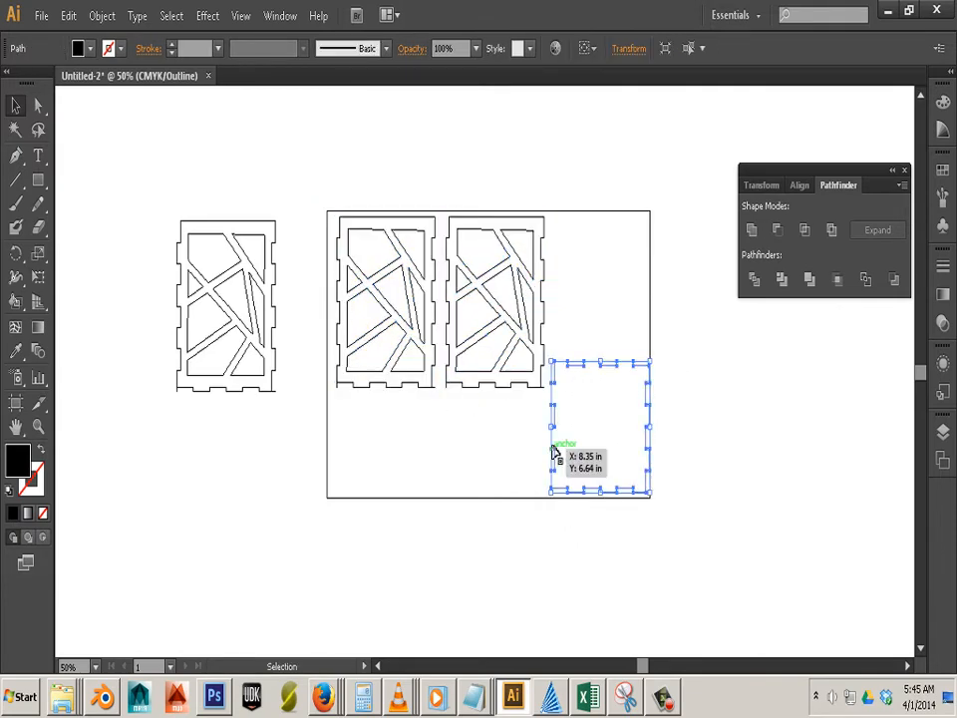
{"action": "left_click_drag", "start_coordinate": [555, 443], "coordinate": [549, 427]}
{"action": "left_click", "coordinate": [666, 399]}
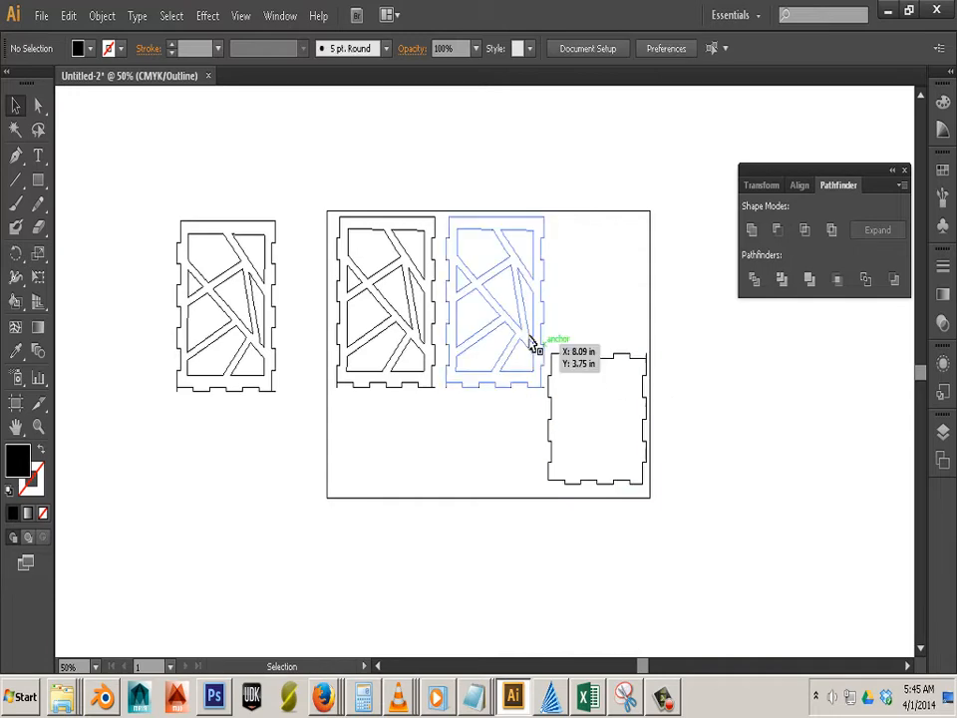
{"action": "scroll", "coordinate": [389, 305], "scroll_direction": "up", "scroll_amount": 3}
{"action": "scroll", "coordinate": [389, 312], "scroll_direction": "down", "scroll_amount": 2}
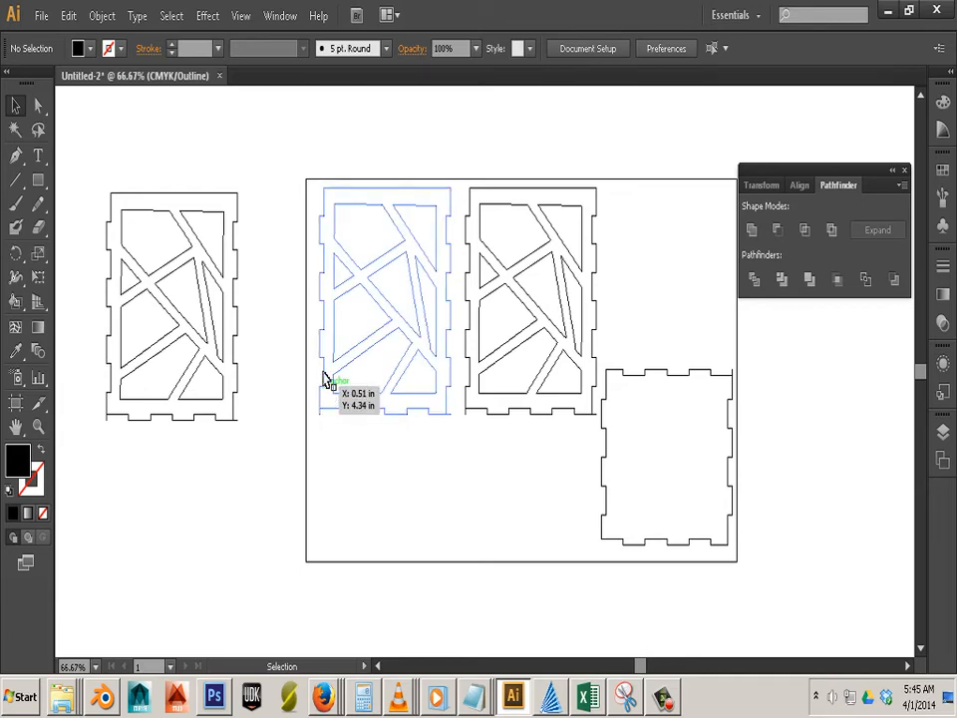
{"action": "left_click_drag", "start_coordinate": [312, 170], "coordinate": [538, 444]}
{"action": "left_click_drag", "start_coordinate": [757, 584], "coordinate": [707, 497]}
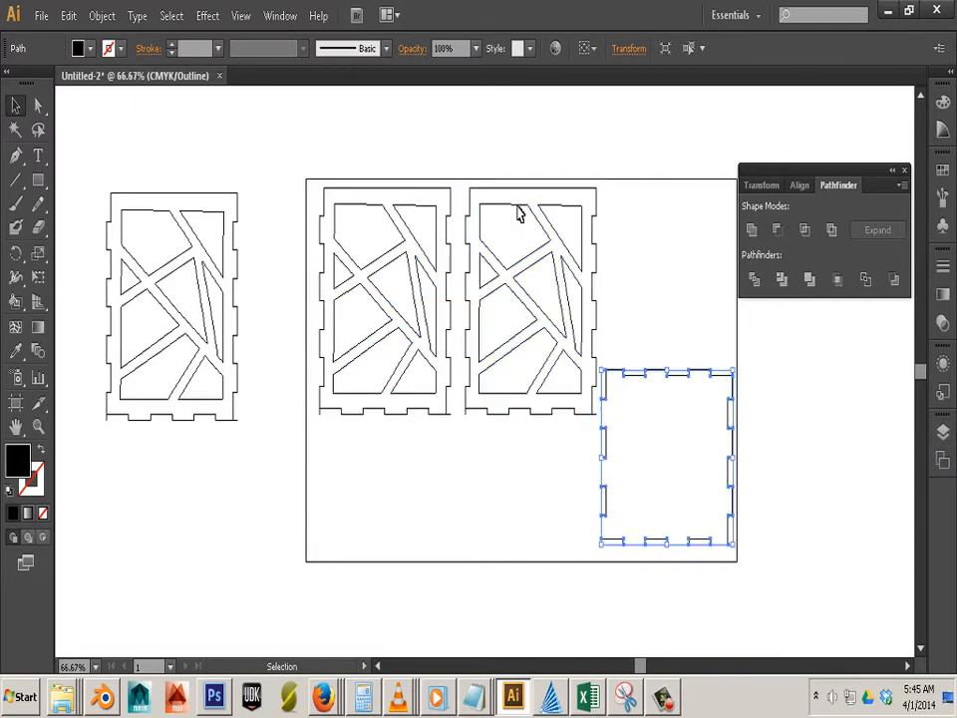
- Show the document's layers and rename Layer 1 as Print x 2
{"action": "left_click", "coordinate": [280, 16]}
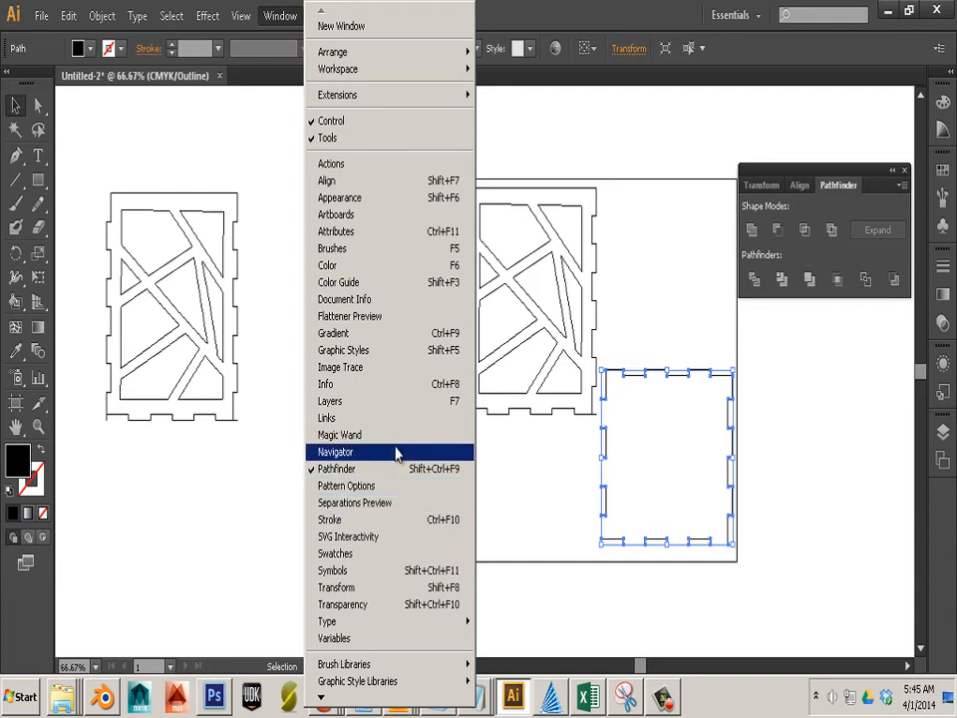
{"action": "left_click", "coordinate": [438, 400]}
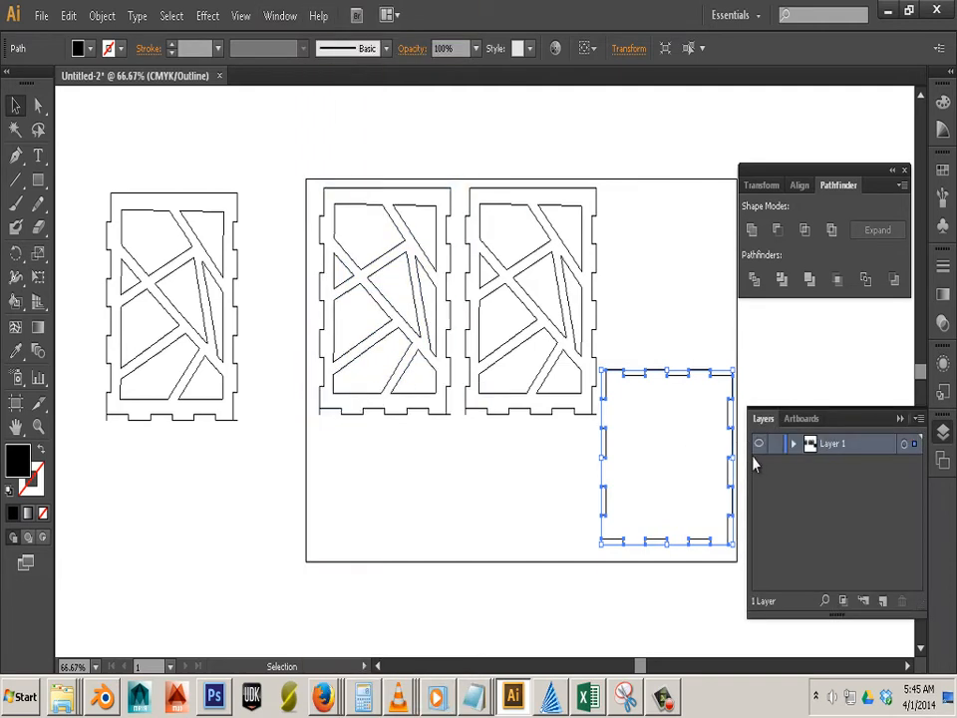
{"action": "double_click", "coordinate": [836, 445]}
{"action": "type", "text": "2"}
{"action": "key", "text": "BackSpace"}
{"action": "type", "text": "Print x 2"}
{"action": "key", "text": "Return"}
- Add a new layer above Print x 2 and name it Print x 1
{"action": "left_click", "coordinate": [883, 601]}
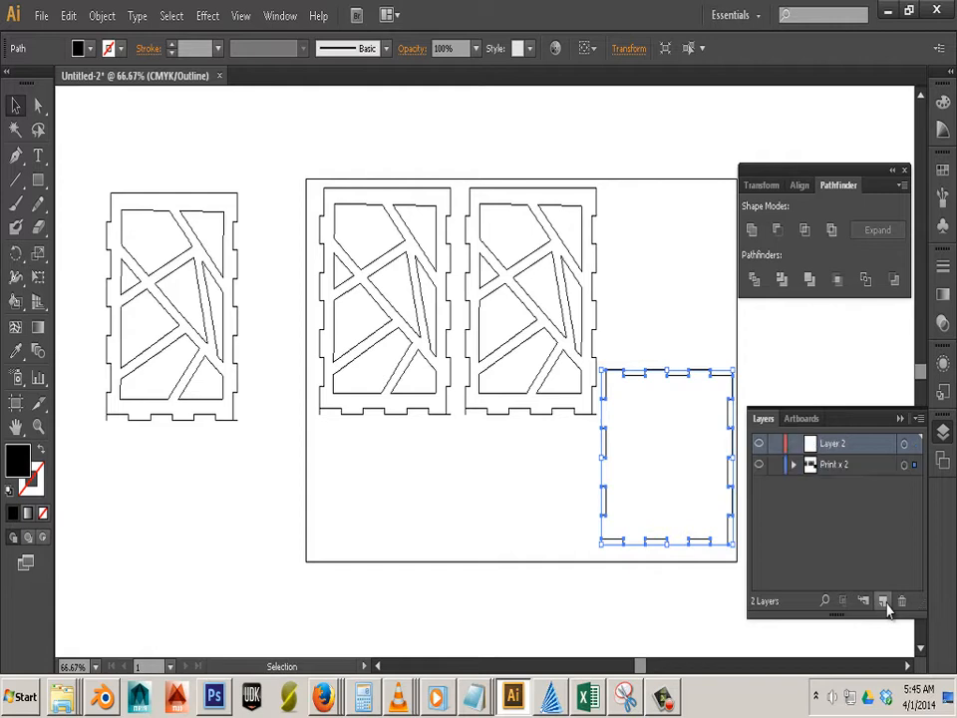
{"action": "double_click", "coordinate": [844, 445]}
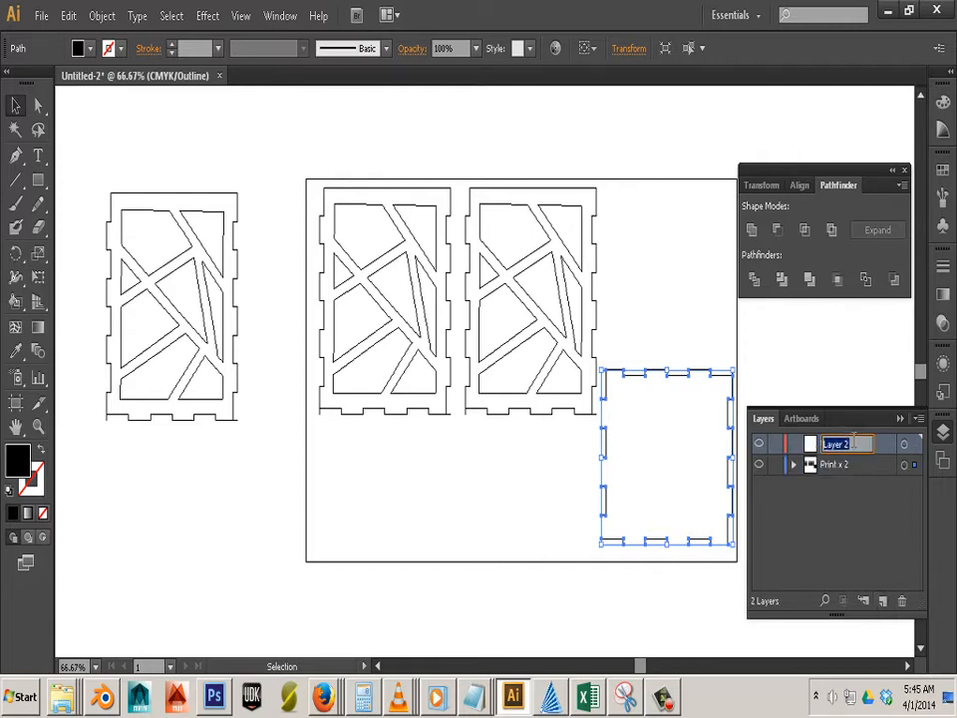
{"action": "type", "text": "P"}
{"action": "left_click", "coordinate": [674, 321]}
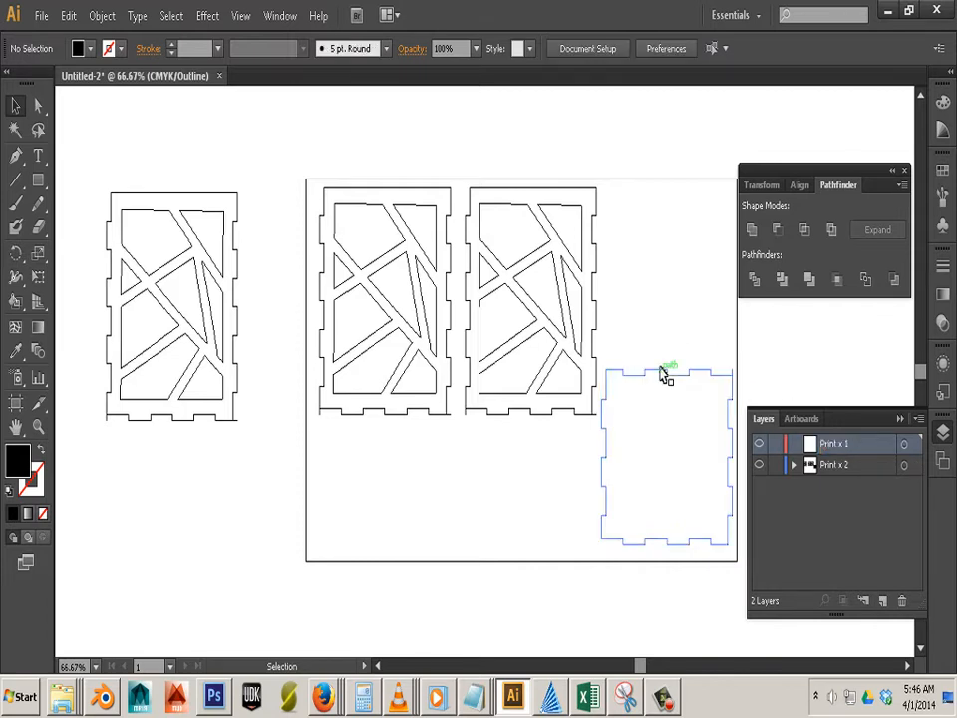
- Transfer all the artwork from the Print x 2 layer to the Print x 1 layer
{"action": "left_click", "coordinate": [666, 376]}
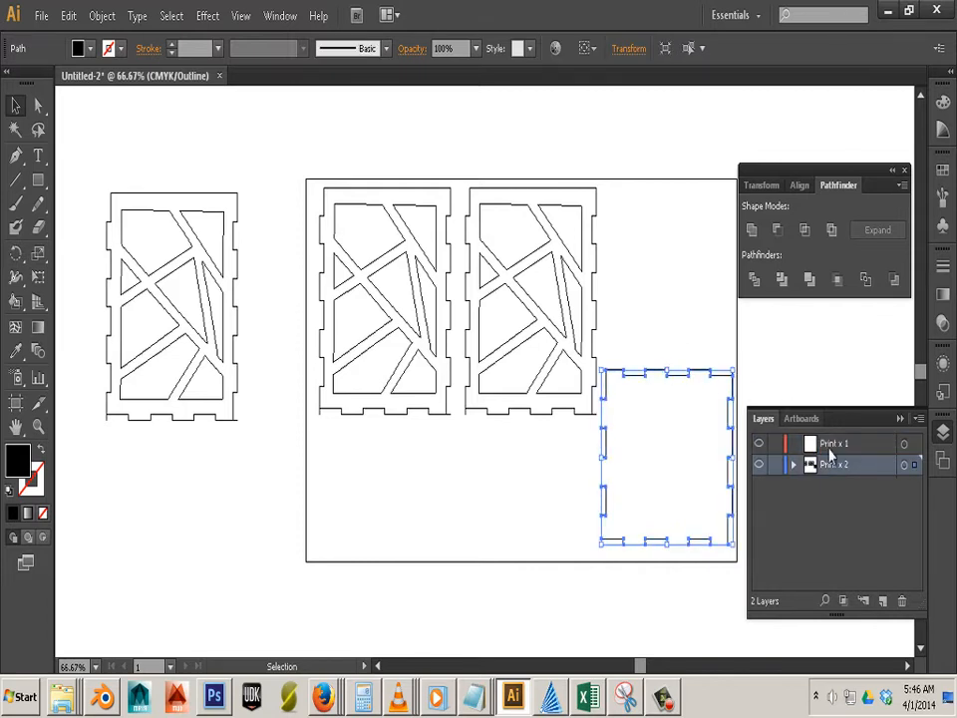
{"action": "mouse_move", "coordinate": [914, 445]}
{"action": "left_mouse_down"}
{"action": "mouse_move", "coordinate": [916, 465]}
{"action": "mouse_move", "coordinate": [915, 444]}
{"action": "left_mouse_up"}
{"action": "left_click", "coordinate": [917, 466]}
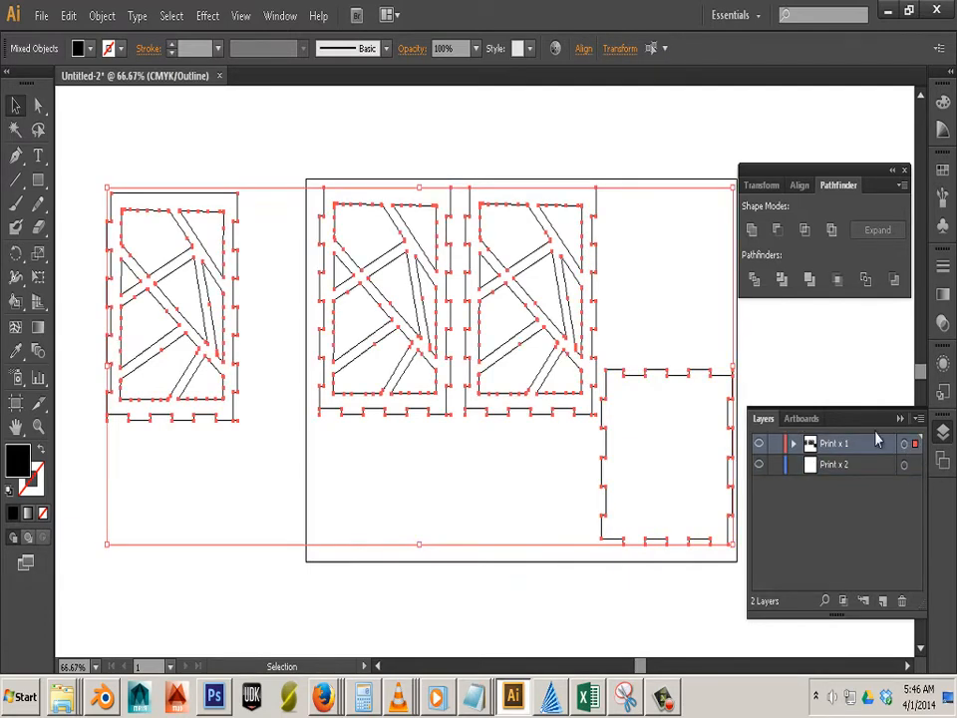
{"action": "left_click", "coordinate": [702, 330]}
{"action": "left_click", "coordinate": [662, 368]}
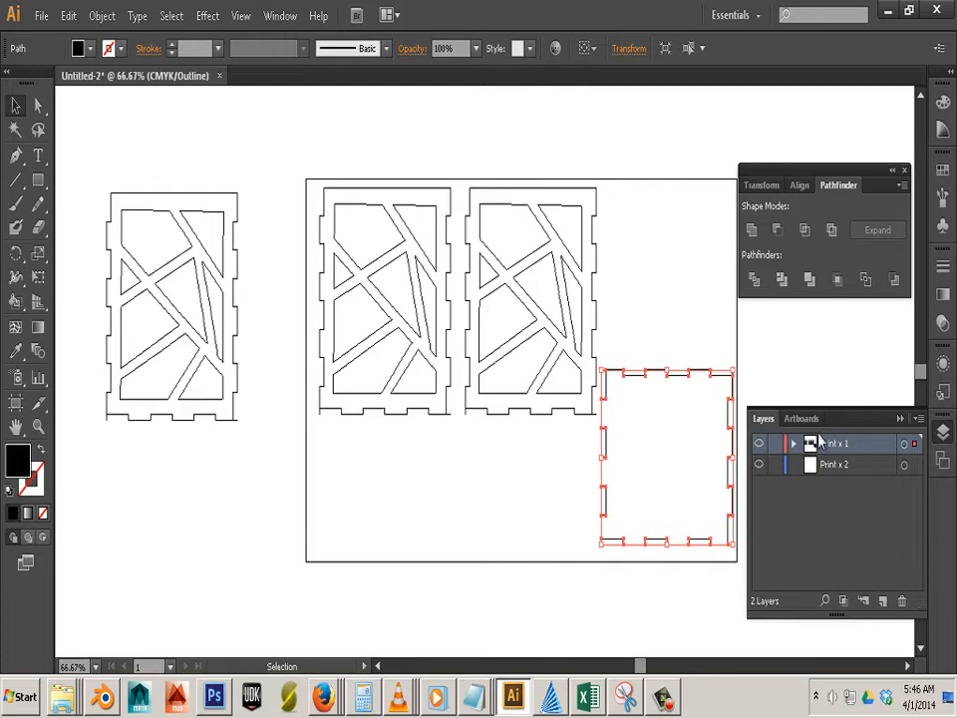
- Move the artboard's two patterned panels to the Print x 2 layer and hide the Print x 1 layer
{"action": "left_click_drag", "start_coordinate": [316, 140], "coordinate": [556, 474]}
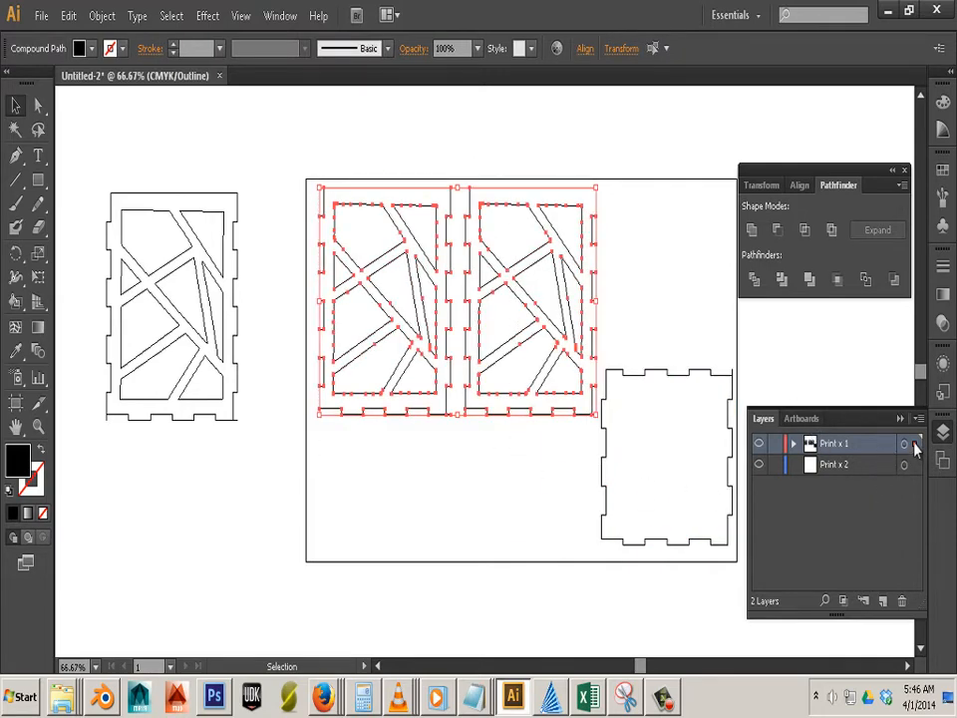
{"action": "left_click_drag", "start_coordinate": [915, 446], "coordinate": [915, 464]}
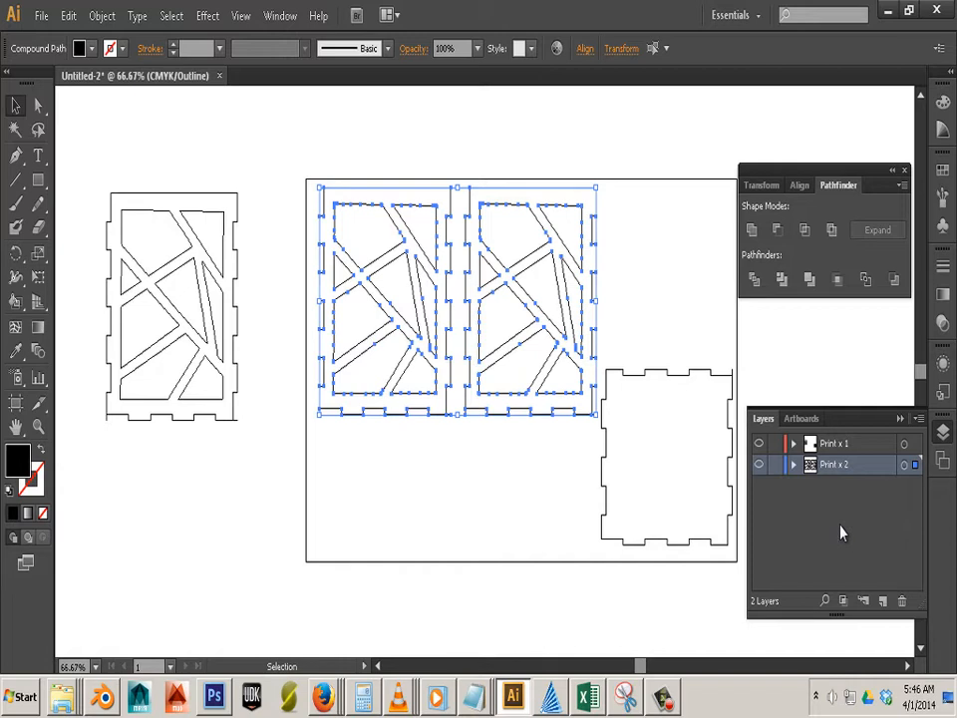
{"action": "left_click", "coordinate": [760, 444]}
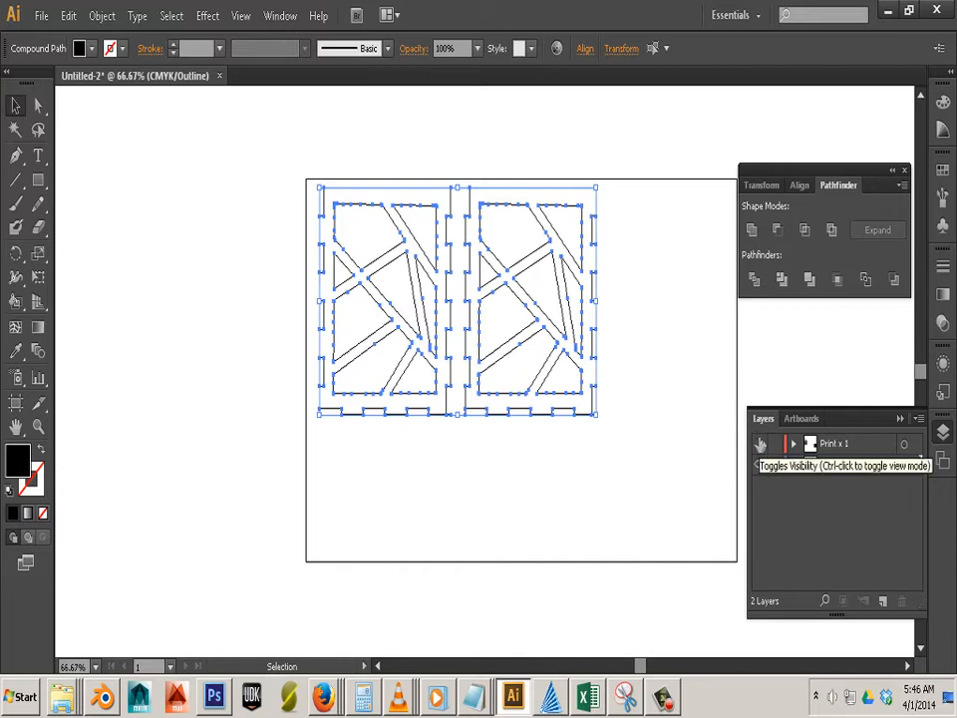
- Show the Print x 1 layer and draw a small square on it in the artboard's upper-left corner
{"action": "left_click", "coordinate": [759, 444]}
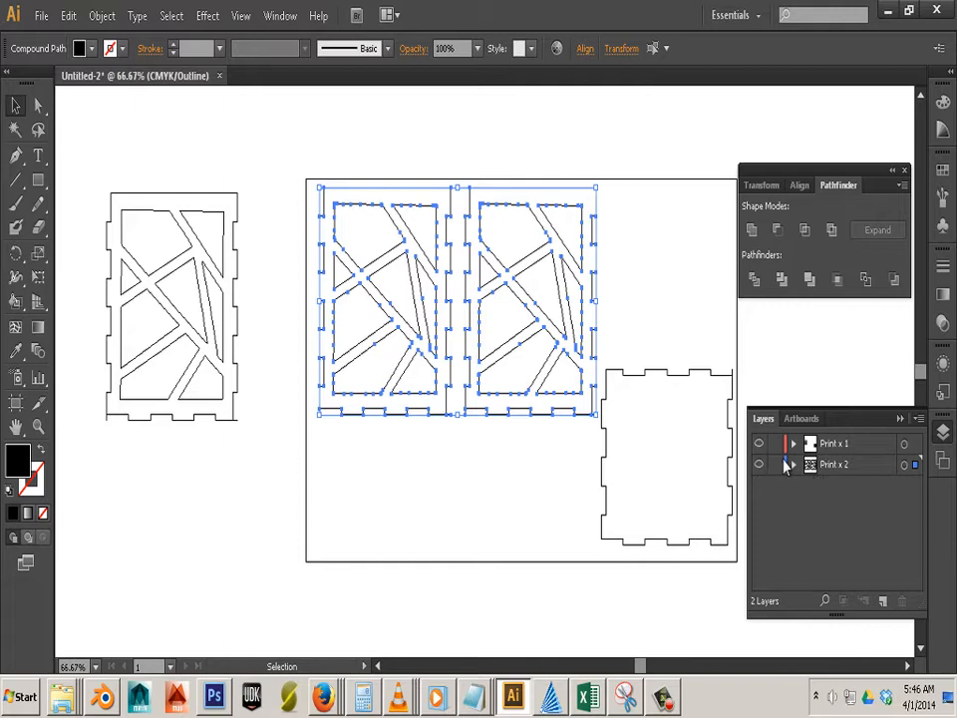
{"action": "left_click_drag", "start_coordinate": [636, 338], "coordinate": [670, 579]}
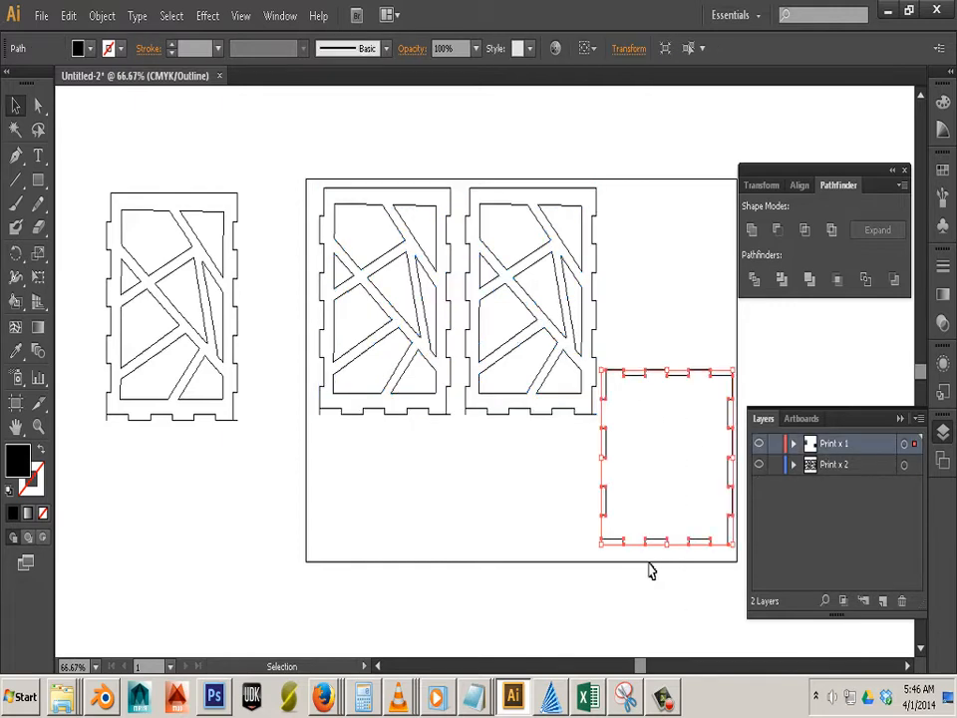
{"action": "left_click", "coordinate": [38, 181]}
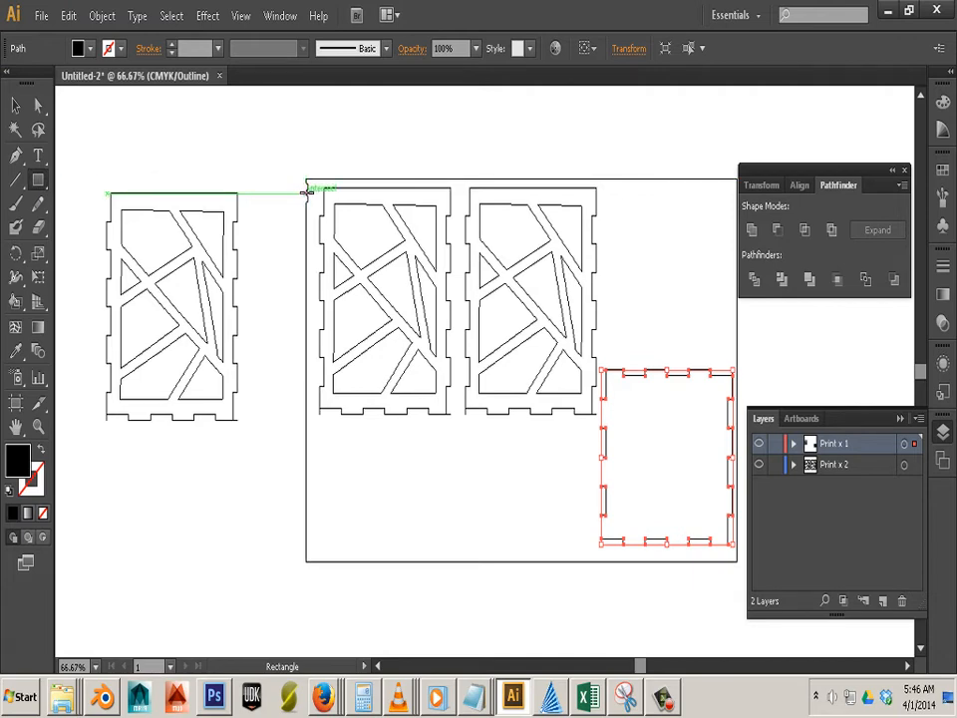
{"action": "left_click_drag", "start_coordinate": [307, 193], "coordinate": [304, 465]}
{"action": "scroll", "coordinate": [272, 241], "scroll_direction": "up", "scroll_amount": 3}
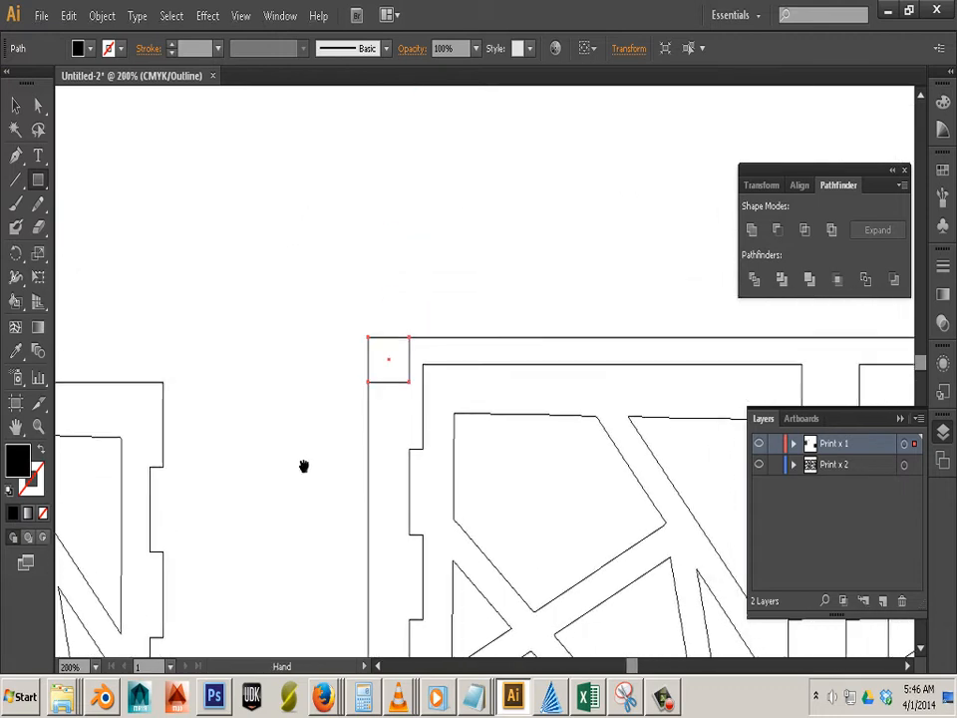
{"action": "scroll", "coordinate": [389, 443], "scroll_direction": "down", "scroll_amount": 4}
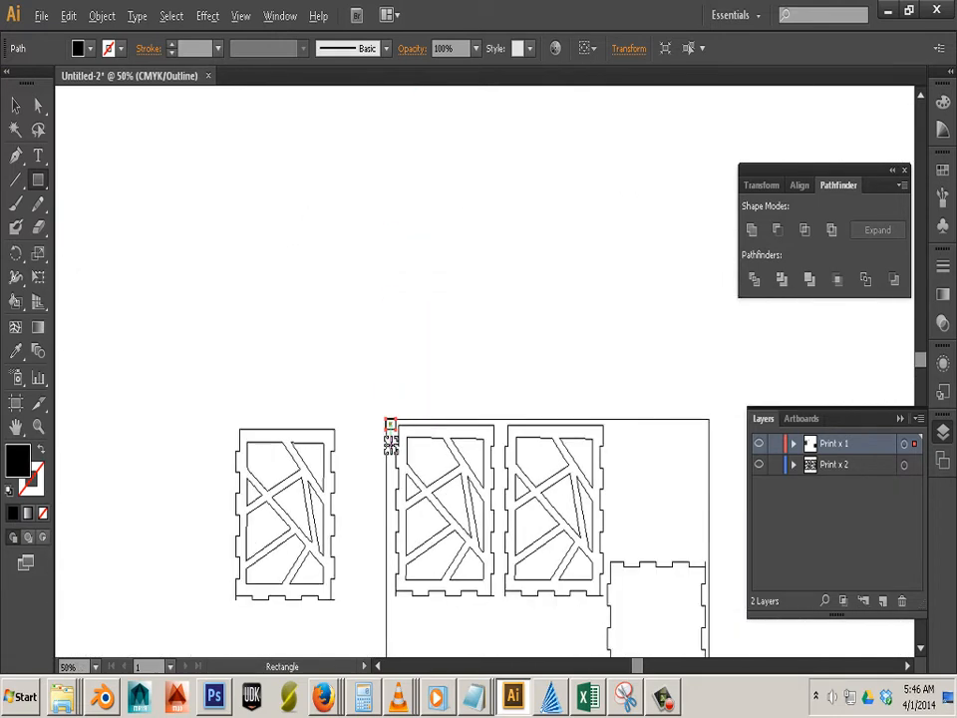
{"action": "left_click_drag", "start_coordinate": [419, 329], "coordinate": [368, 288]}
{"action": "scroll", "coordinate": [325, 300], "scroll_direction": "up", "scroll_amount": 2}
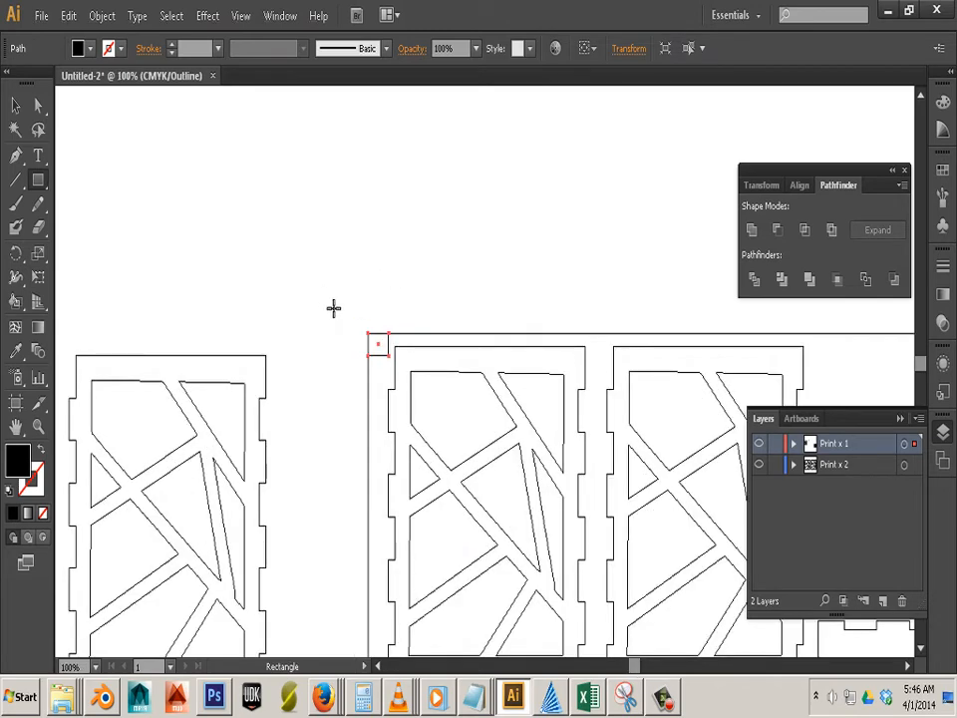
{"action": "left_click_drag", "start_coordinate": [490, 292], "coordinate": [366, 157]}
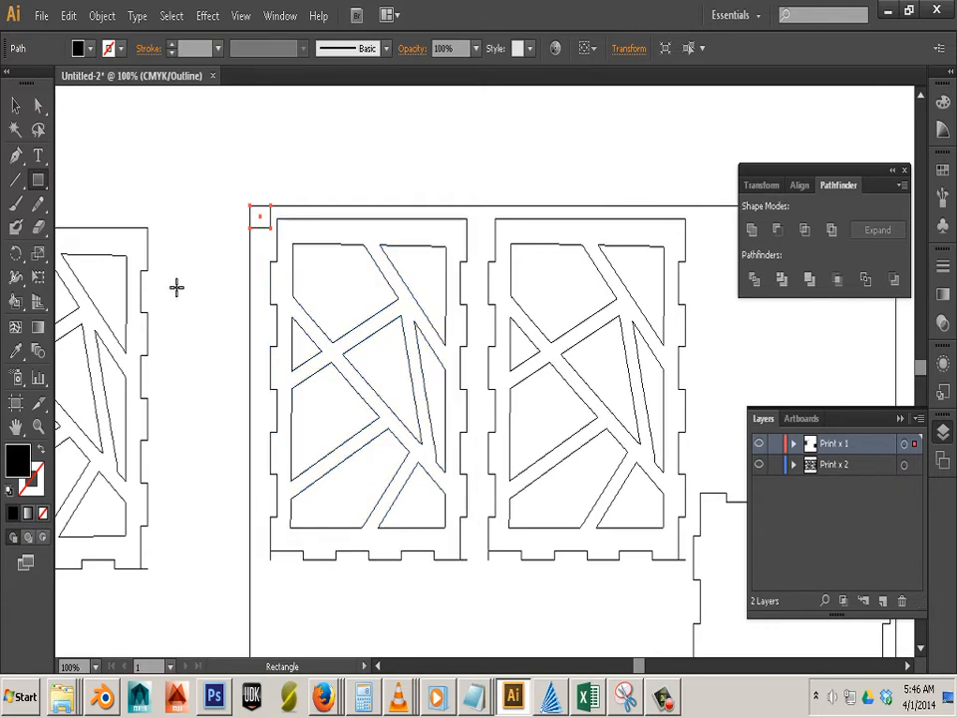
{"action": "left_click_drag", "start_coordinate": [207, 408], "coordinate": [177, 317]}
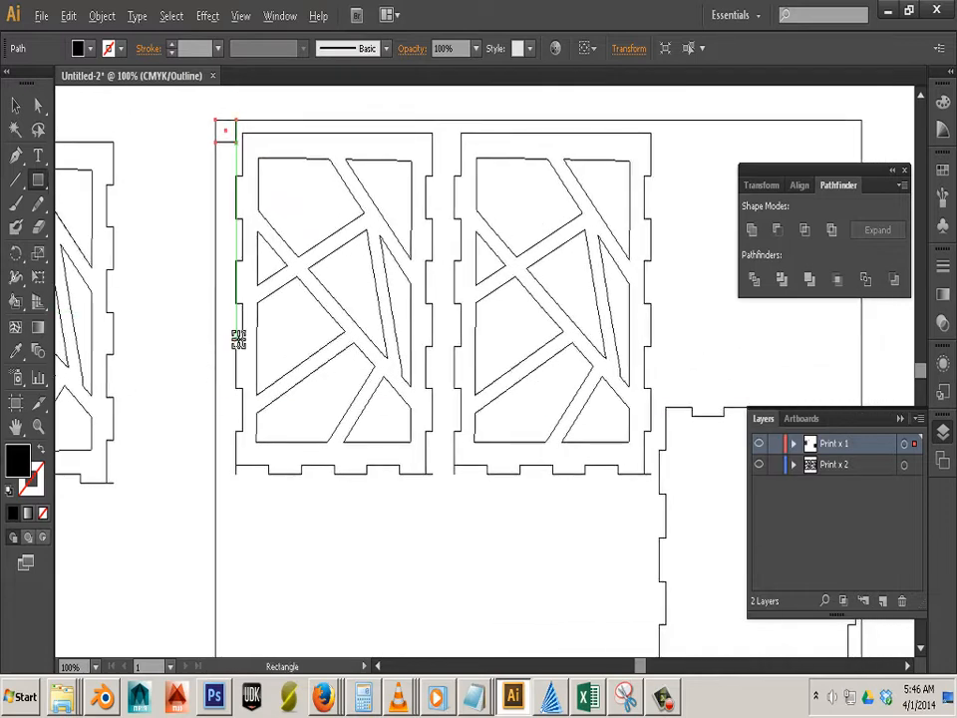
{"action": "scroll", "coordinate": [239, 339], "scroll_direction": "down", "scroll_amount": 3}
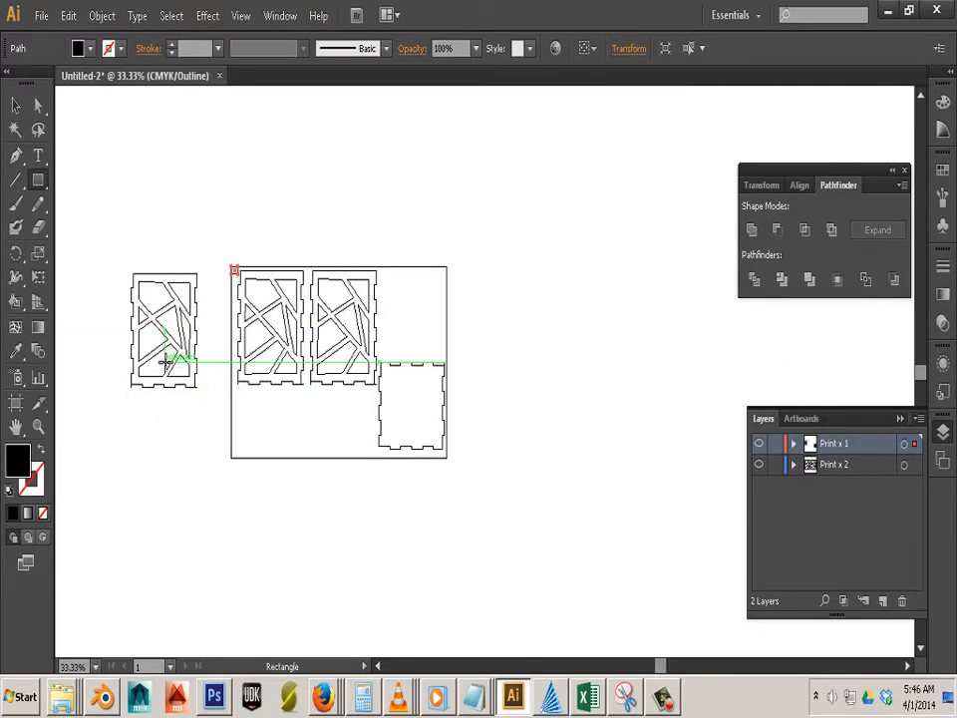
- Delete the spare patterned panel lying outside the artboard
{"action": "left_click", "coordinate": [15, 107]}
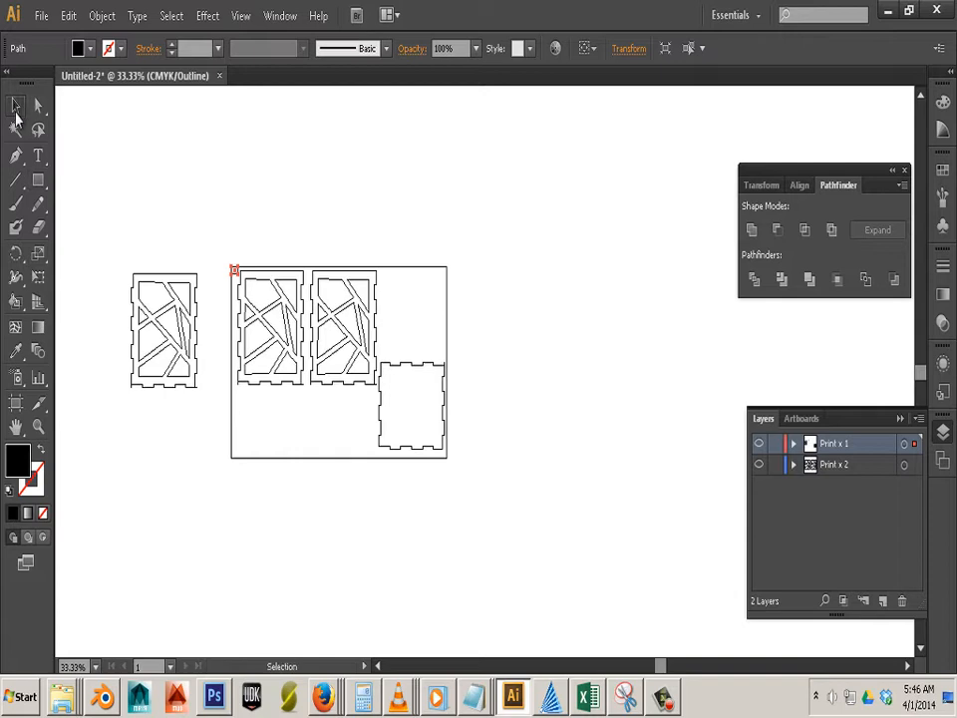
{"action": "left_click", "coordinate": [207, 242]}
{"action": "left_click_drag", "start_coordinate": [107, 244], "coordinate": [165, 414]}
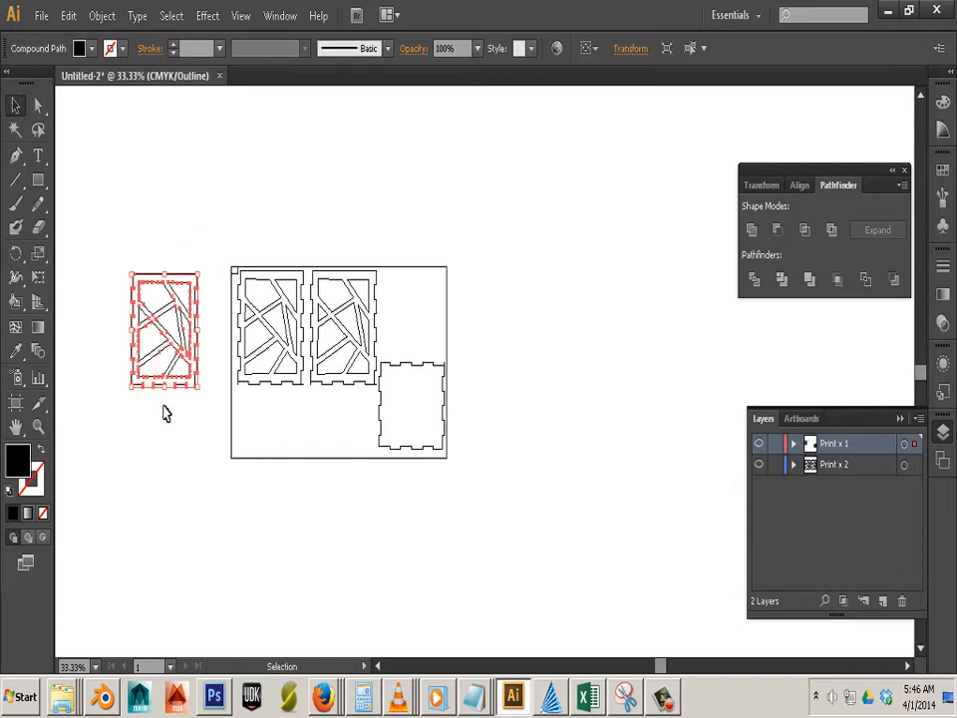
{"action": "key", "text": "Delete"}
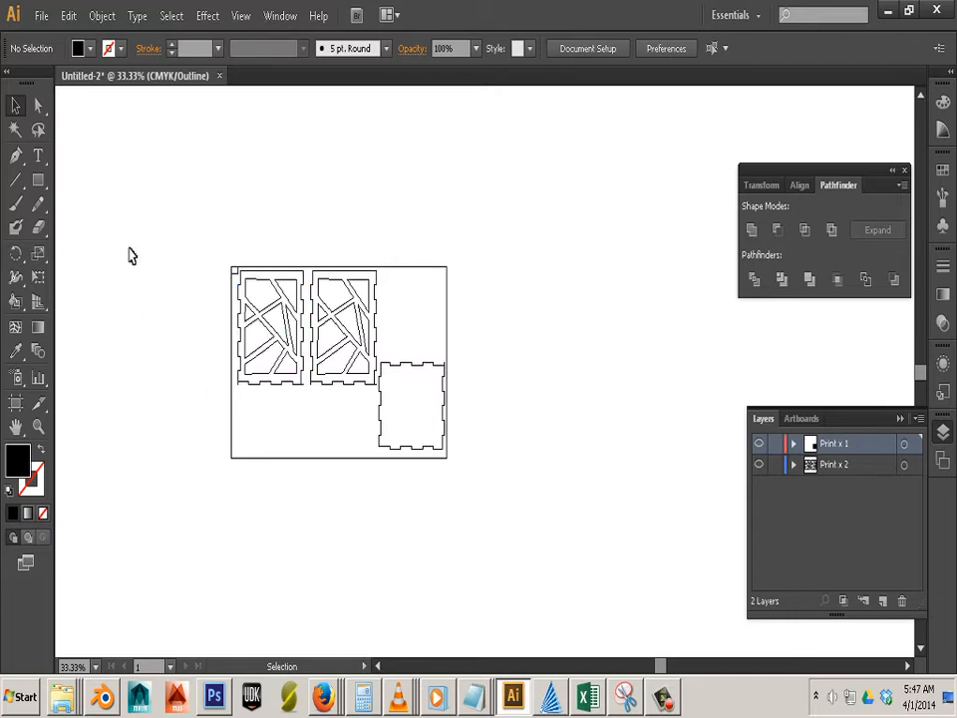
- Switch the document from outline to preview display and set the fill of all the artwork to none
{"action": "left_click", "coordinate": [241, 16]}
{"action": "left_click", "coordinate": [242, 35]}
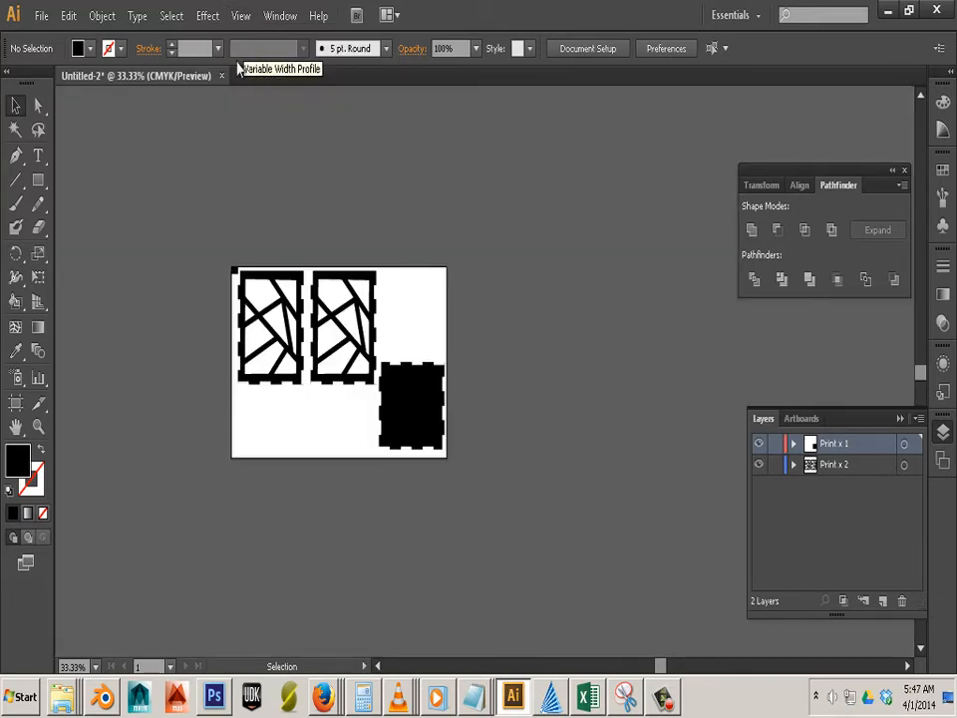
{"action": "left_click_drag", "start_coordinate": [179, 307], "coordinate": [489, 513]}
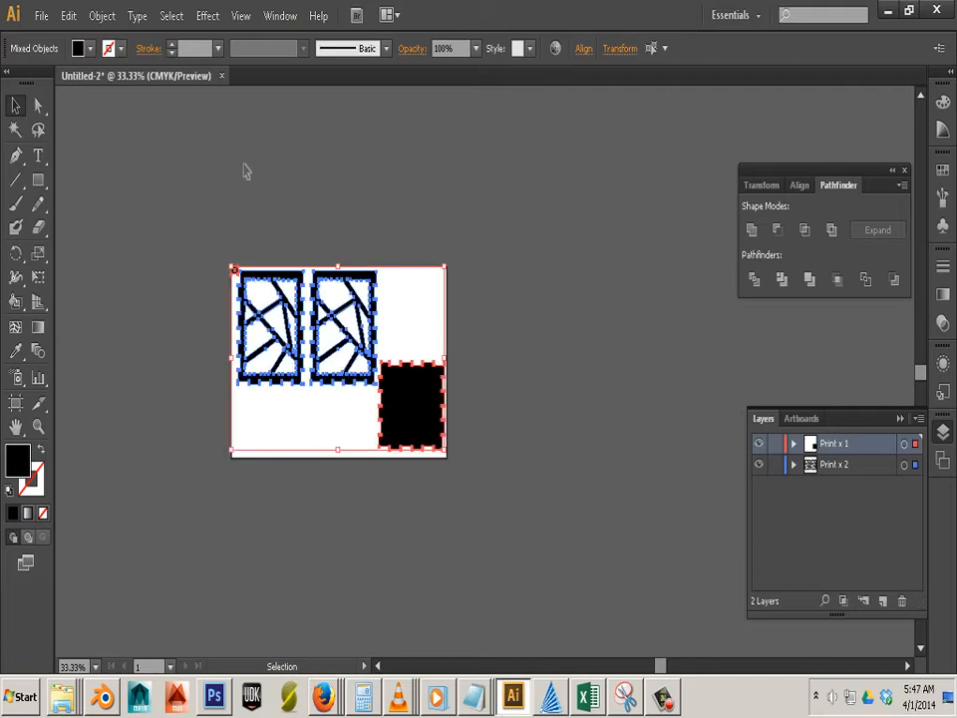
{"action": "left_click", "coordinate": [87, 52]}
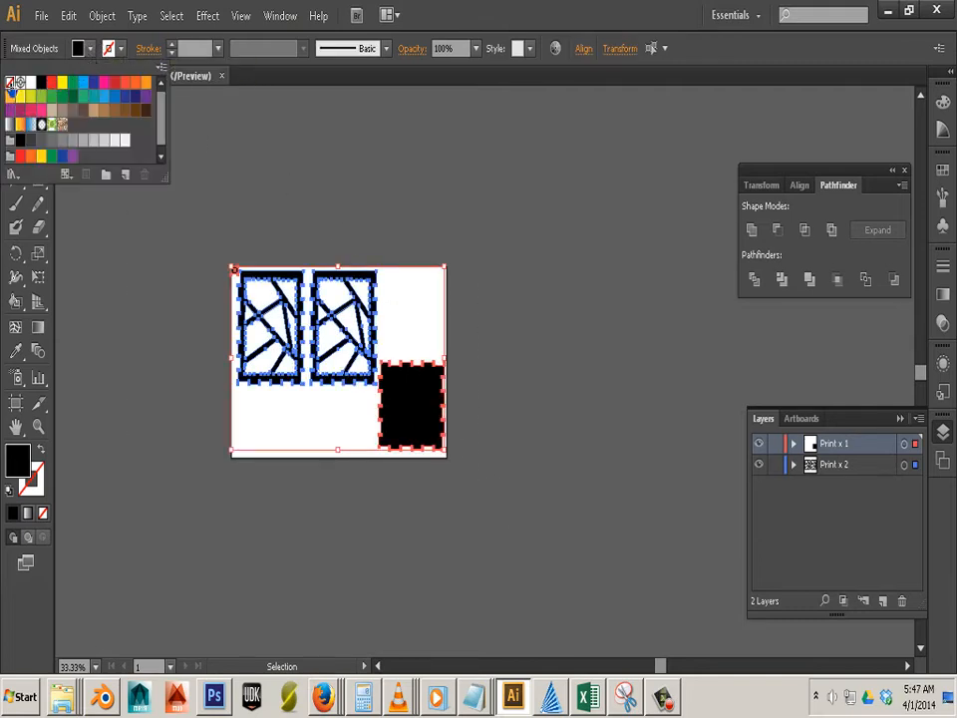
{"action": "left_click", "coordinate": [9, 82]}
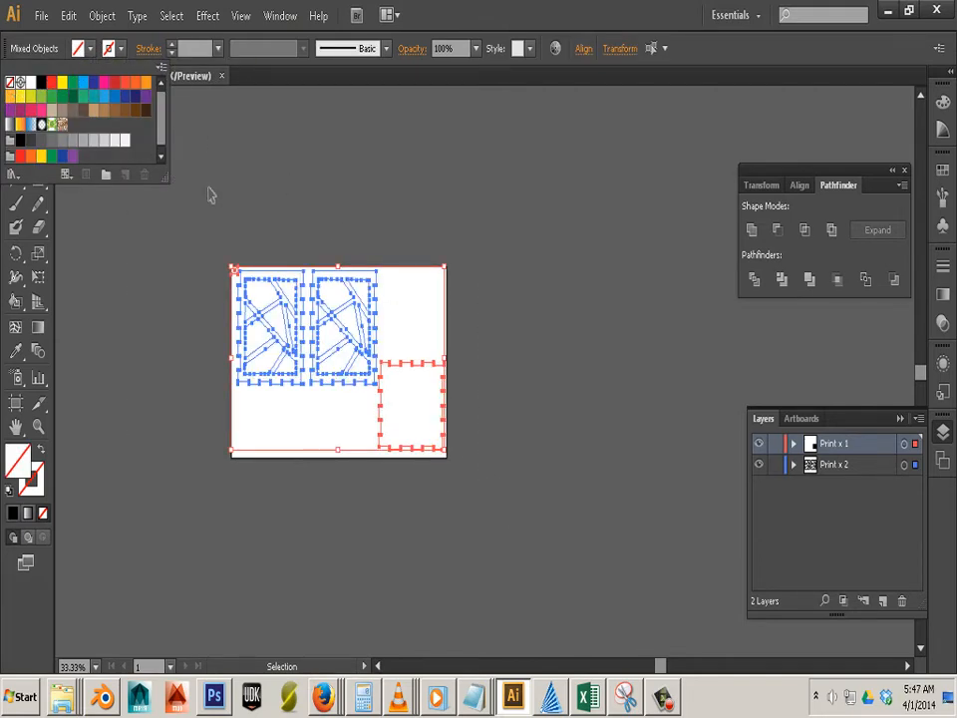
{"action": "left_click", "coordinate": [194, 171]}
- Give all the artwork a black stroke with a weight of 0.1 pt and deselect it
{"action": "left_click", "coordinate": [111, 47]}
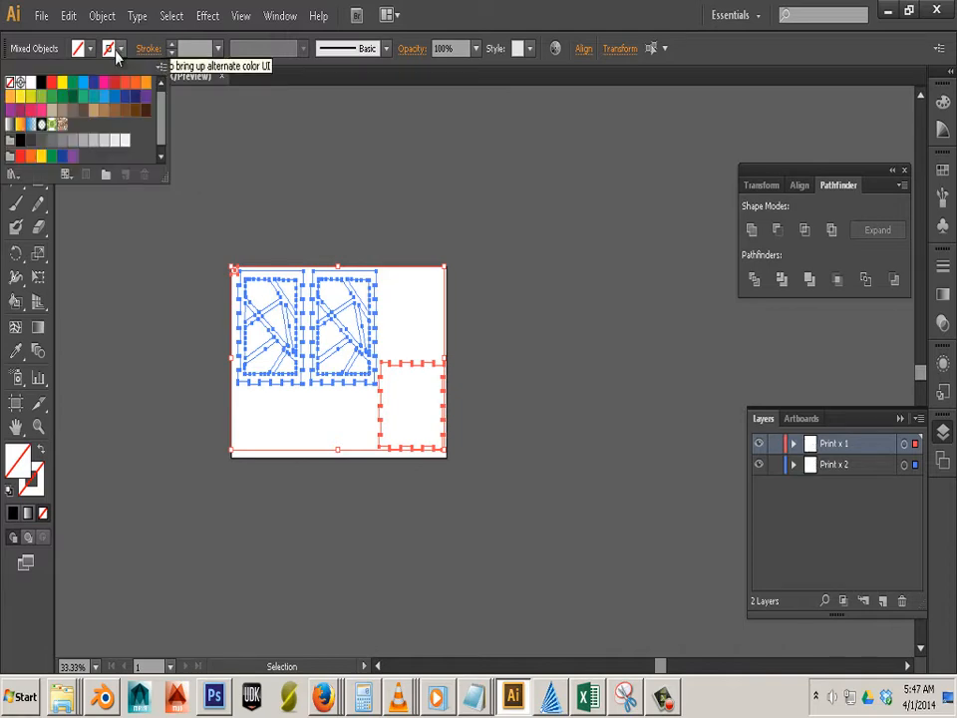
{"action": "left_click", "coordinate": [41, 84]}
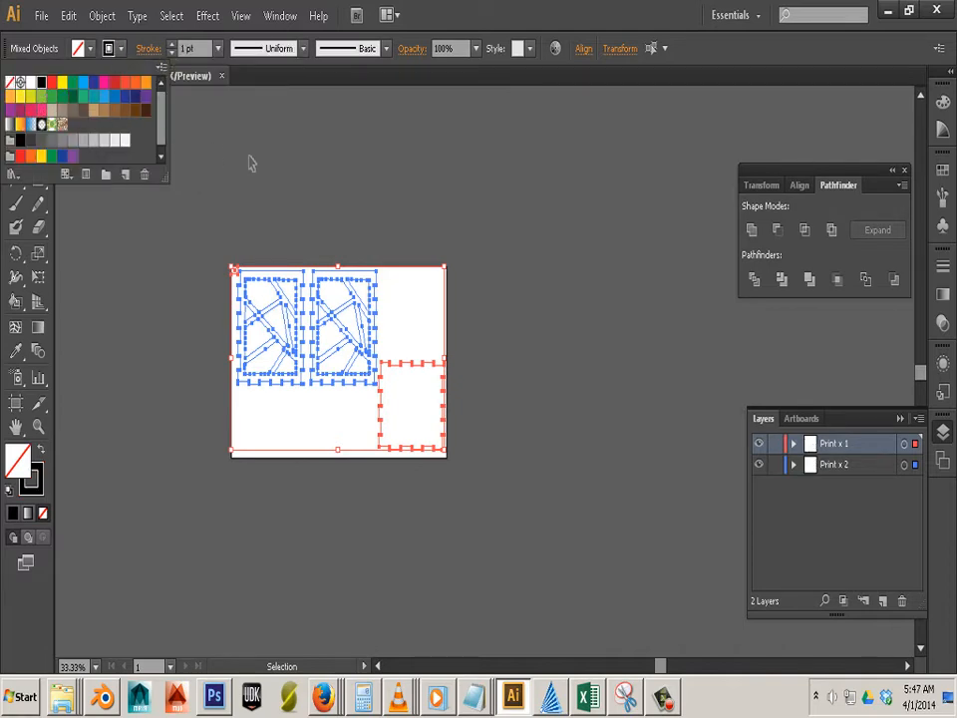
{"action": "left_click", "coordinate": [192, 48]}
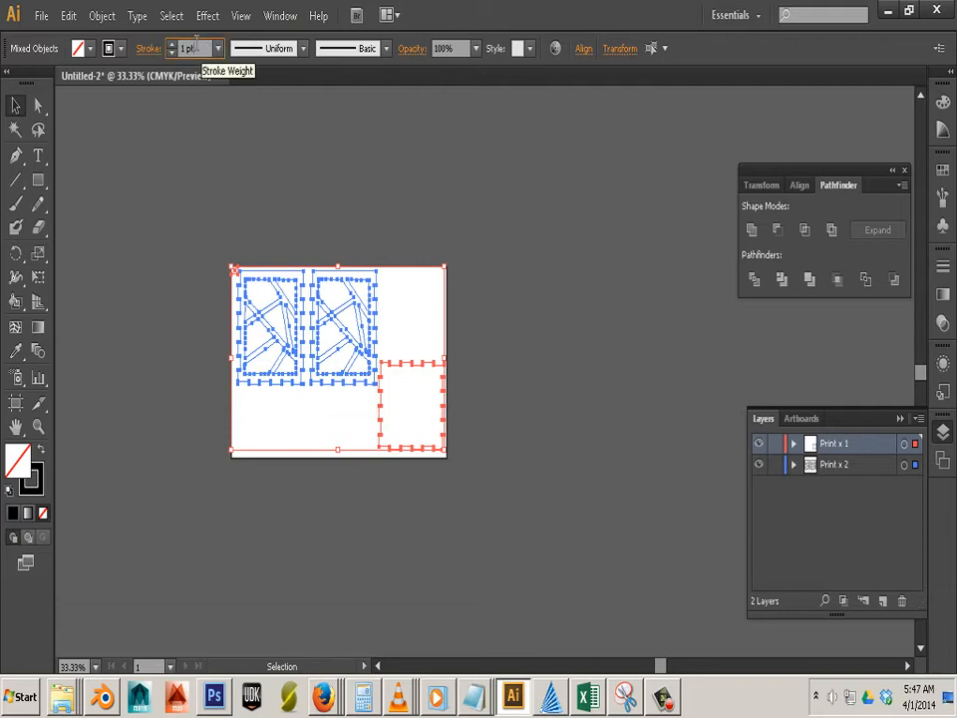
{"action": "type", "text": "0.1"}
{"action": "key", "text": "Return"}
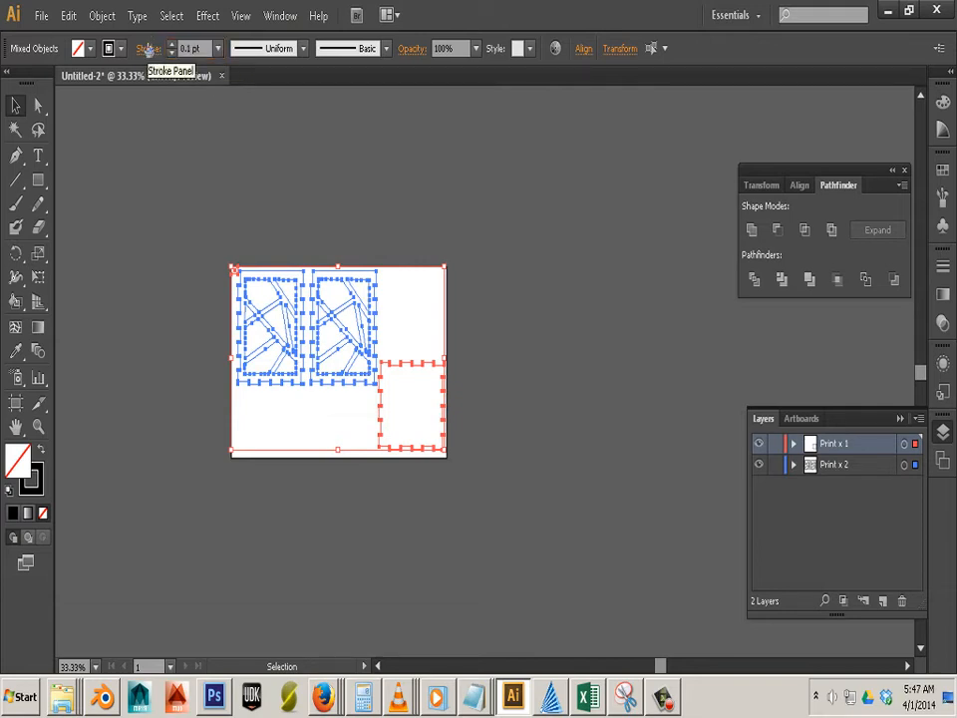
{"action": "left_click", "coordinate": [245, 147]}
- Start saving the document as a new file and go to the computer's list of drives
{"action": "left_click", "coordinate": [40, 16]}
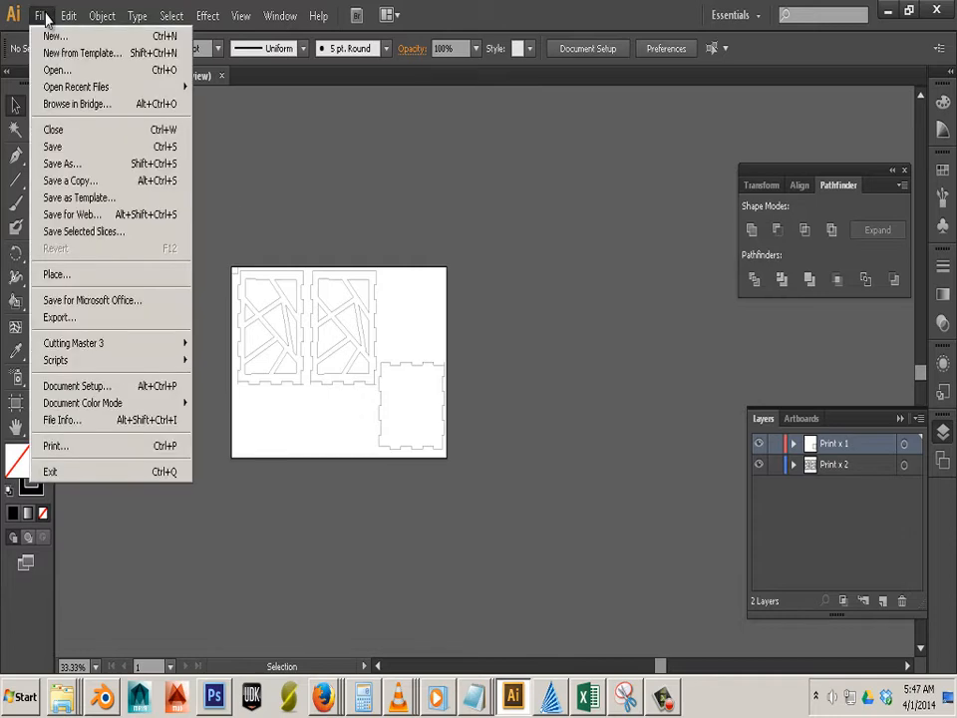
{"action": "left_click", "coordinate": [60, 165]}
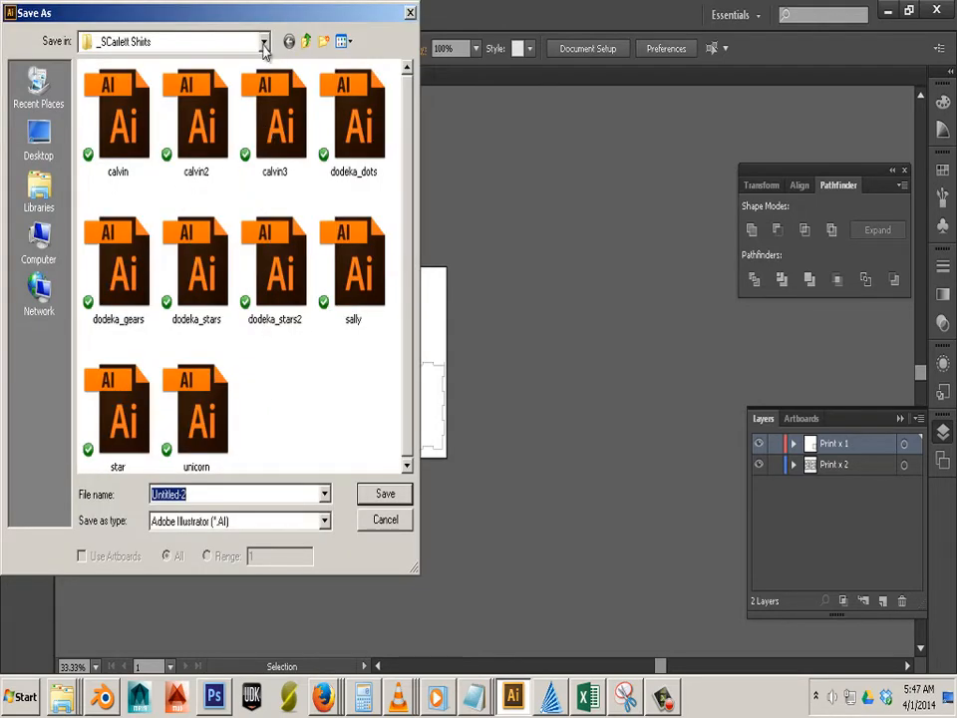
{"action": "left_click", "coordinate": [204, 42]}
{"action": "scroll", "coordinate": [167, 200], "scroll_direction": "up", "scroll_amount": 2}
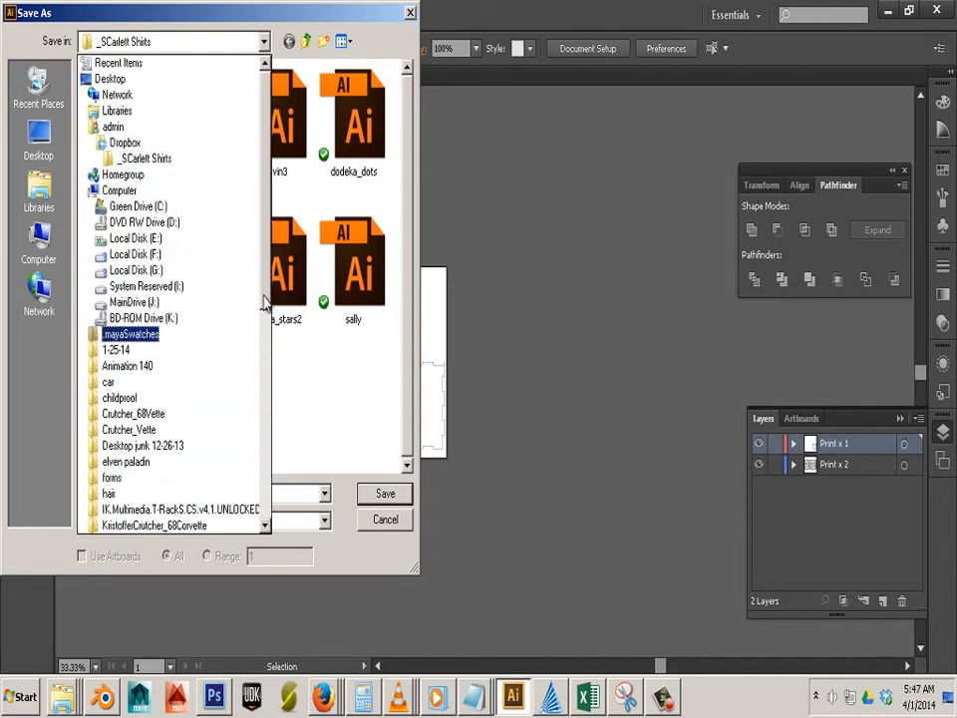
{"action": "scroll", "coordinate": [252, 465], "scroll_direction": "down", "scroll_amount": 9}
{"action": "left_click_drag", "start_coordinate": [256, 474], "coordinate": [247, 147]}
{"action": "left_click", "coordinate": [44, 263]}
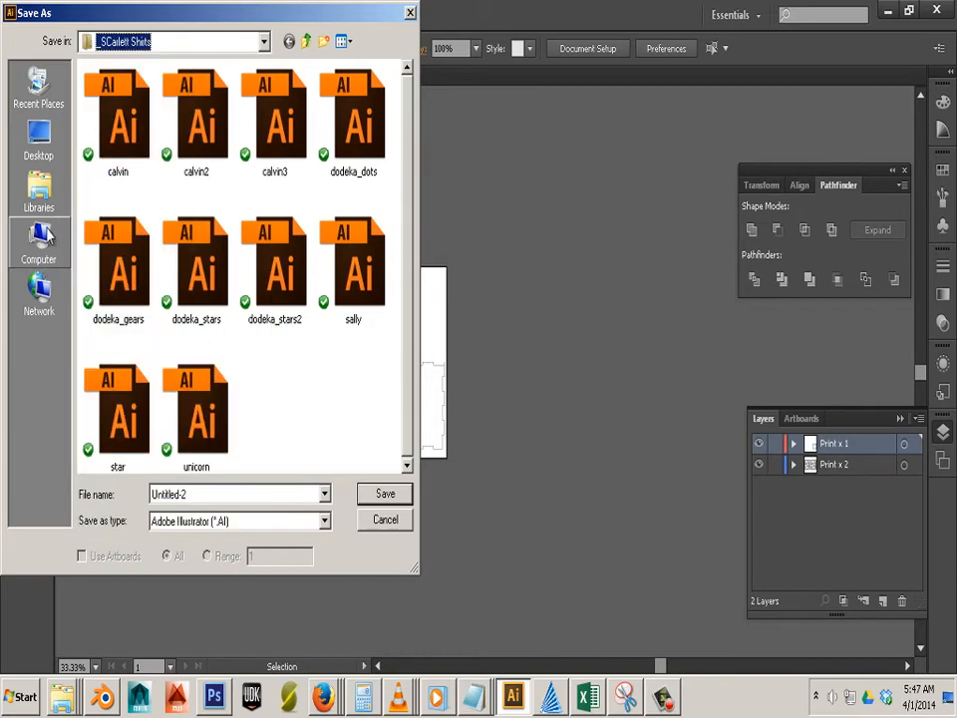
{"action": "left_click", "coordinate": [39, 239]}
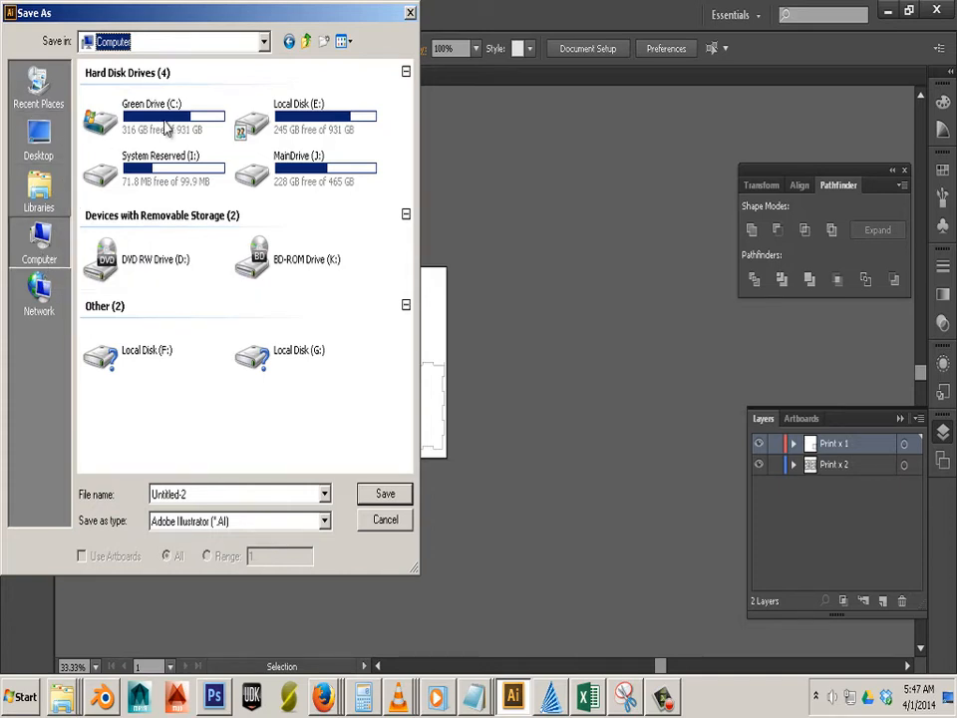
- Choose the laser art folder inside the admin user's Dropbox folder on drive C as the save location
{"action": "double_click", "coordinate": [118, 100]}
{"action": "left_click", "coordinate": [170, 390]}
{"action": "double_click", "coordinate": [118, 407]}
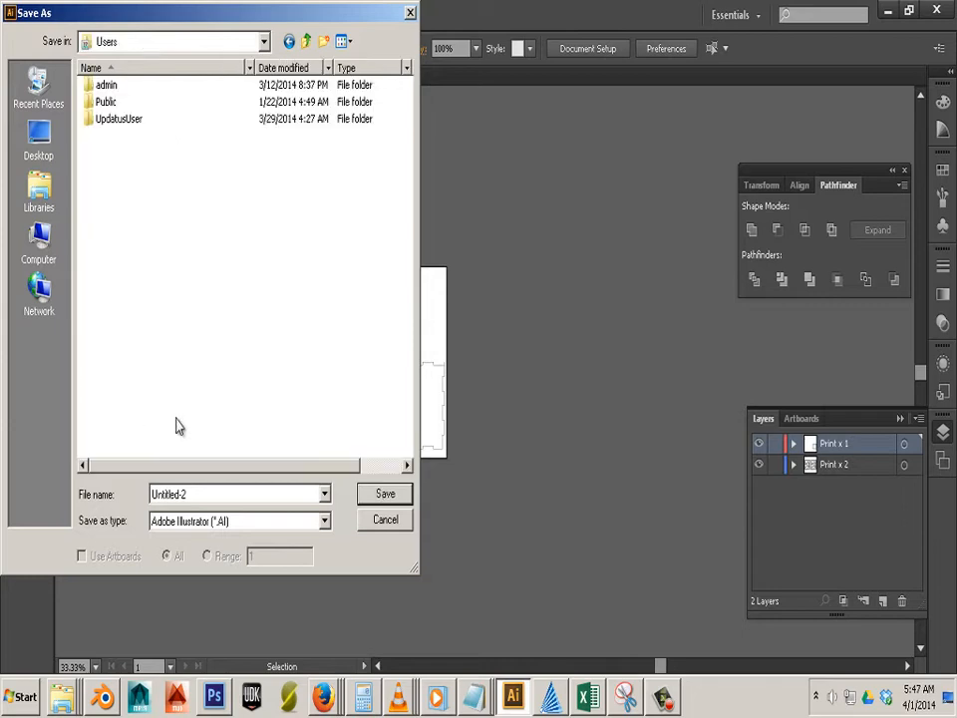
{"action": "double_click", "coordinate": [100, 86]}
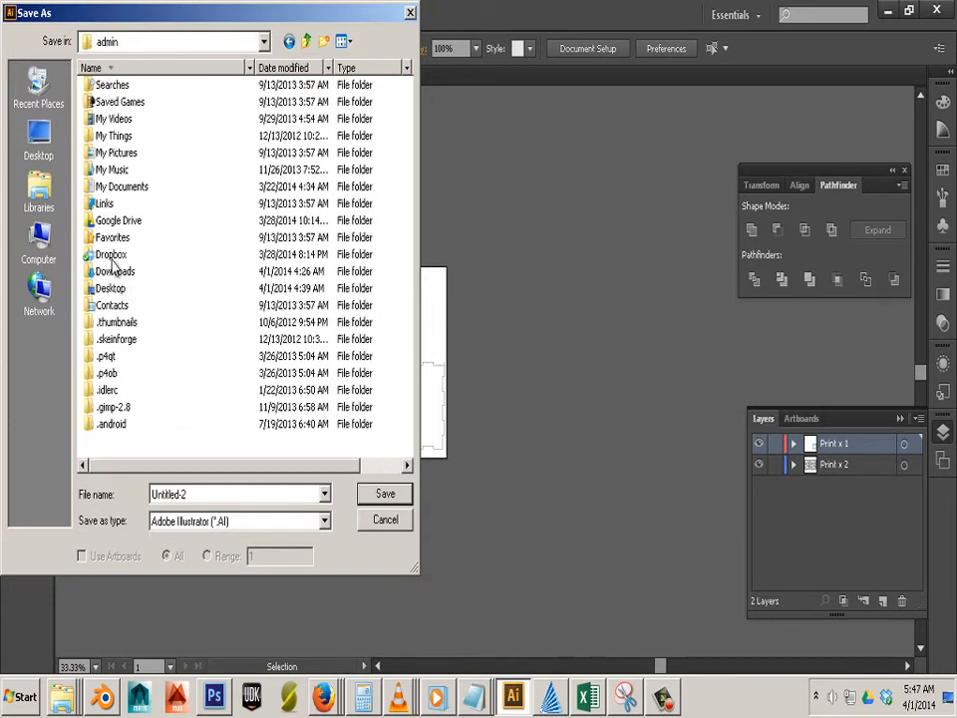
{"action": "double_click", "coordinate": [112, 256]}
{"action": "left_click", "coordinate": [197, 269]}
{"action": "scroll", "coordinate": [197, 264], "scroll_direction": "down", "scroll_amount": 1}
{"action": "scroll", "coordinate": [195, 266], "scroll_direction": "down", "scroll_amount": 3}
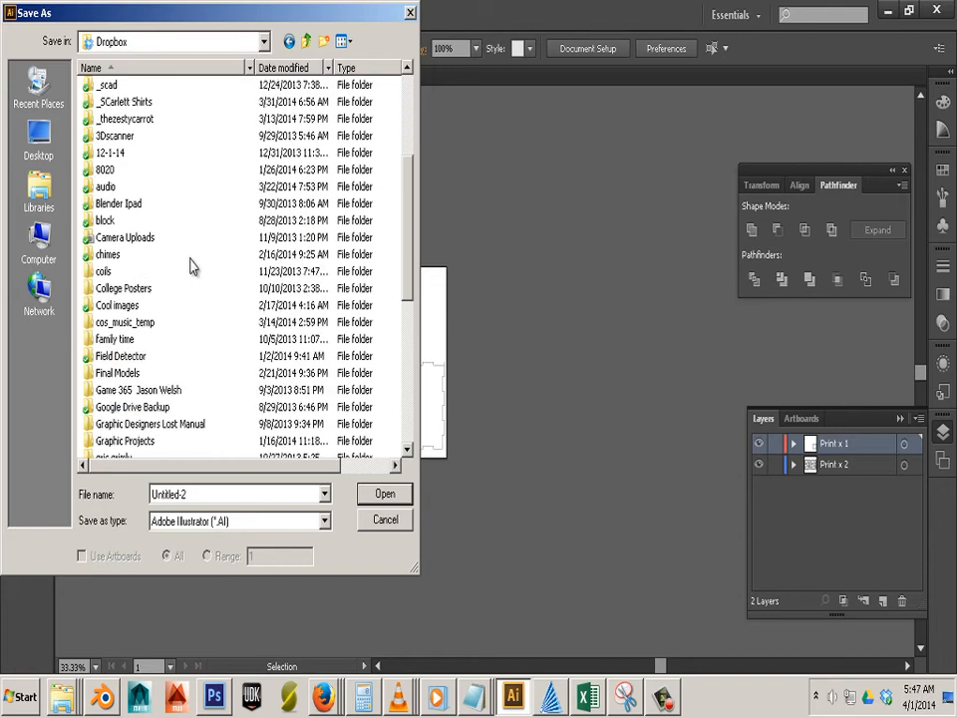
{"action": "scroll", "coordinate": [184, 272], "scroll_direction": "down", "scroll_amount": 3}
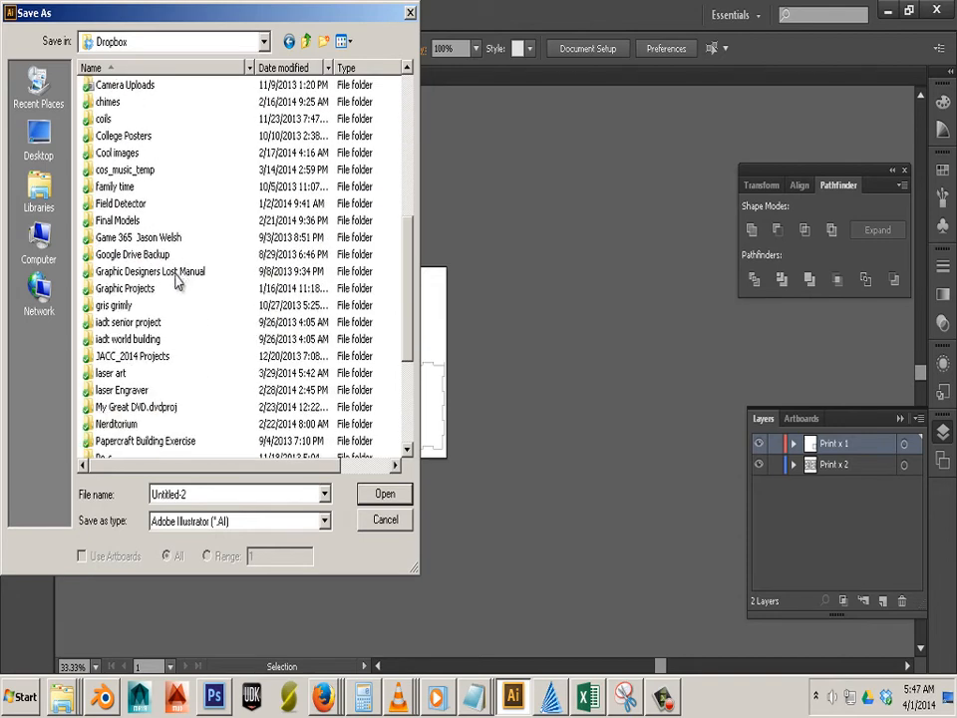
{"action": "double_click", "coordinate": [111, 374]}
- Name the file Lantern_1 and save it as an Adobe Illustrator file
{"action": "double_click", "coordinate": [213, 494]}
{"action": "key", "text": "ctrl+a"}
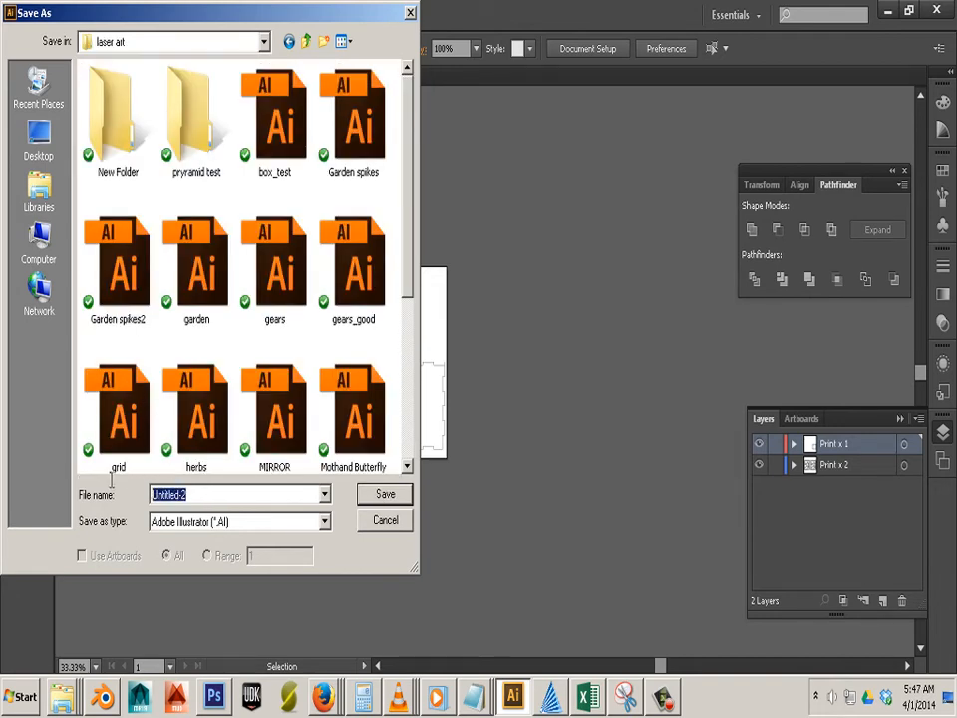
{"action": "type", "text": "Lantern"}
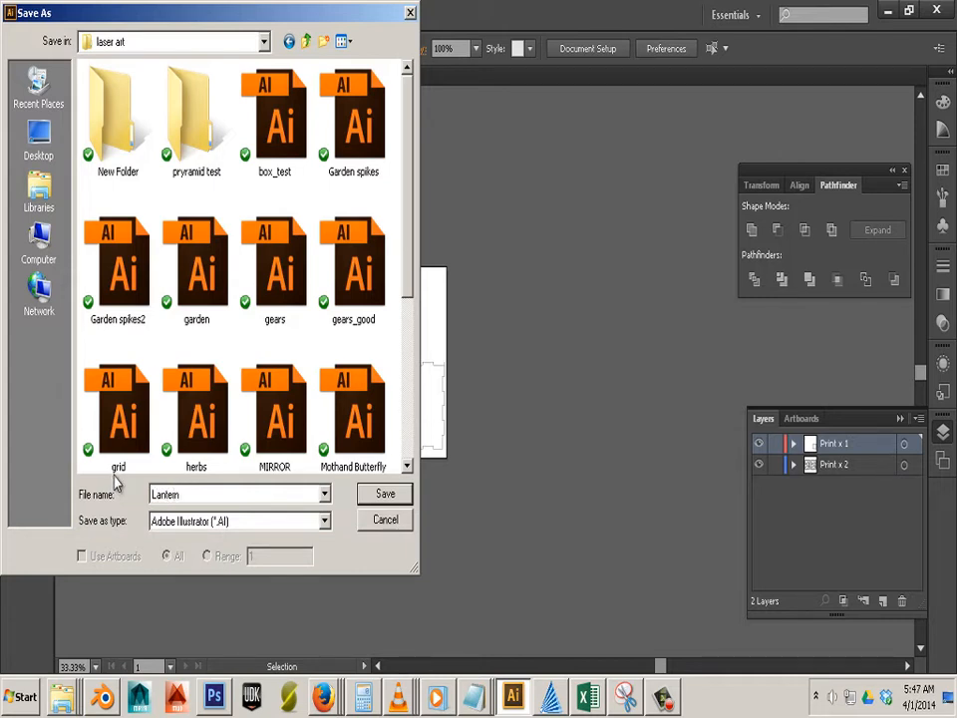
{"action": "type", "text": "_1"}
{"action": "left_click", "coordinate": [375, 494]}
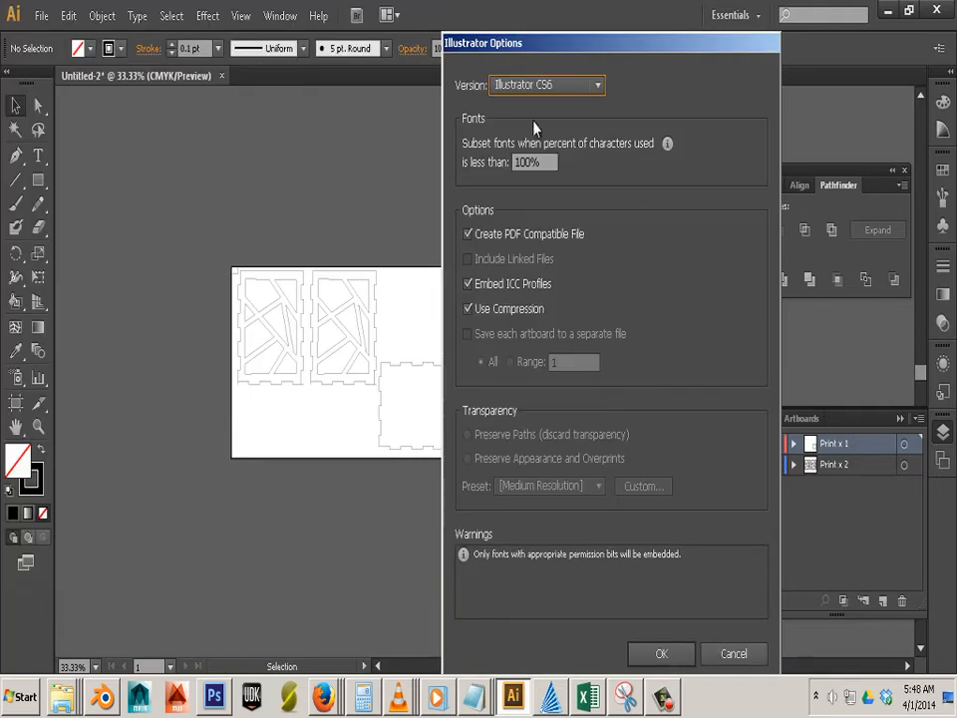
- Set the file version to Illustrator CS5 and complete the save, accepting the legacy format
{"action": "left_click", "coordinate": [554, 86]}
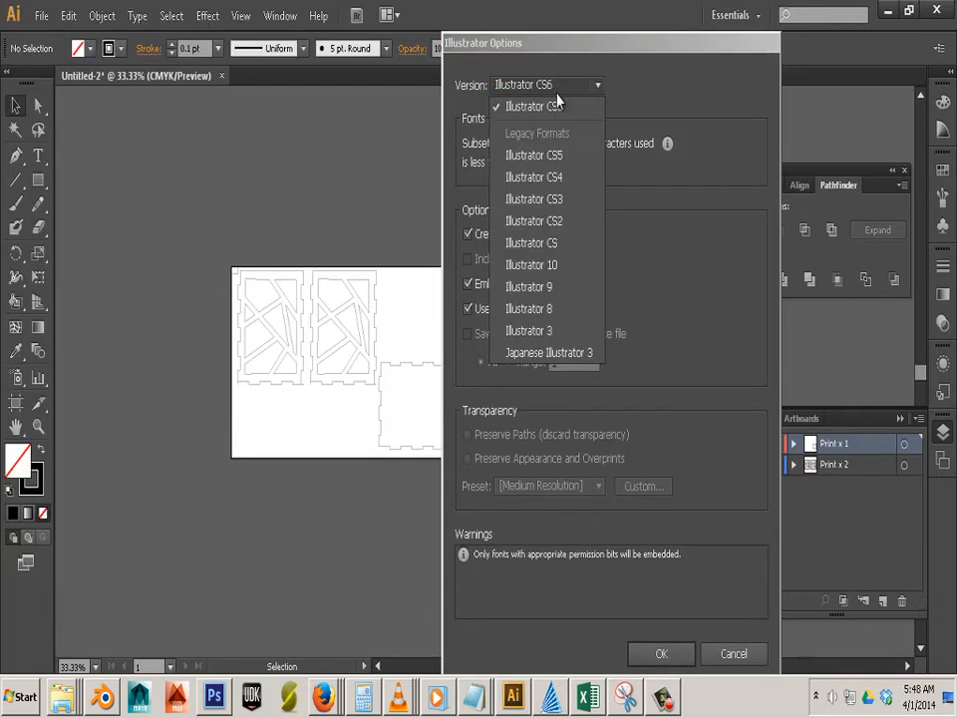
{"action": "left_click", "coordinate": [548, 160]}
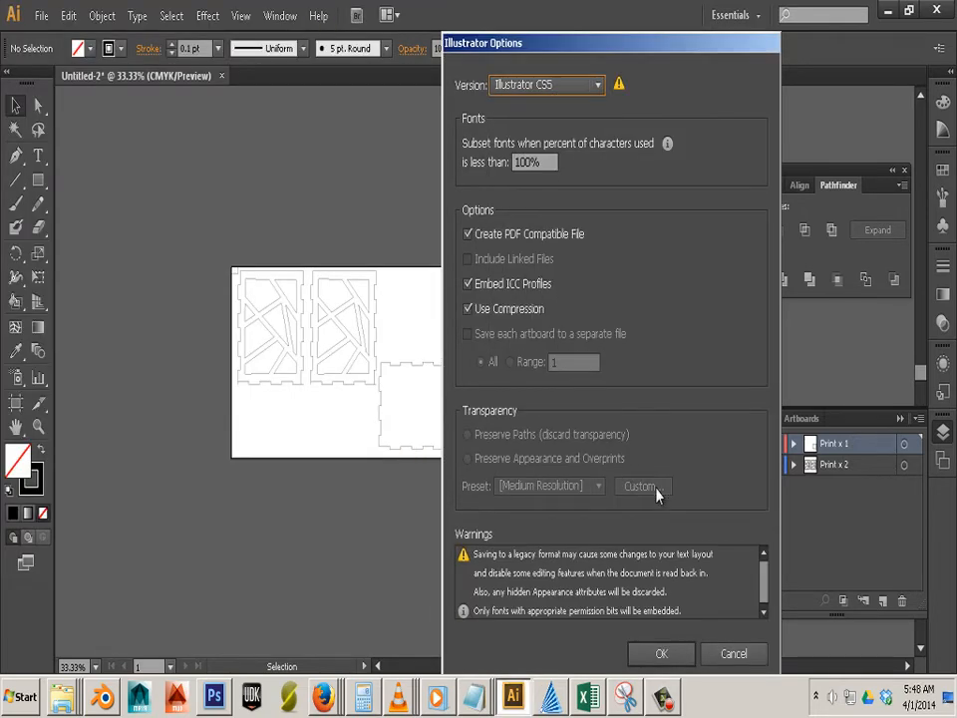
{"action": "left_click", "coordinate": [661, 653]}
{"action": "left_click", "coordinate": [557, 379]}
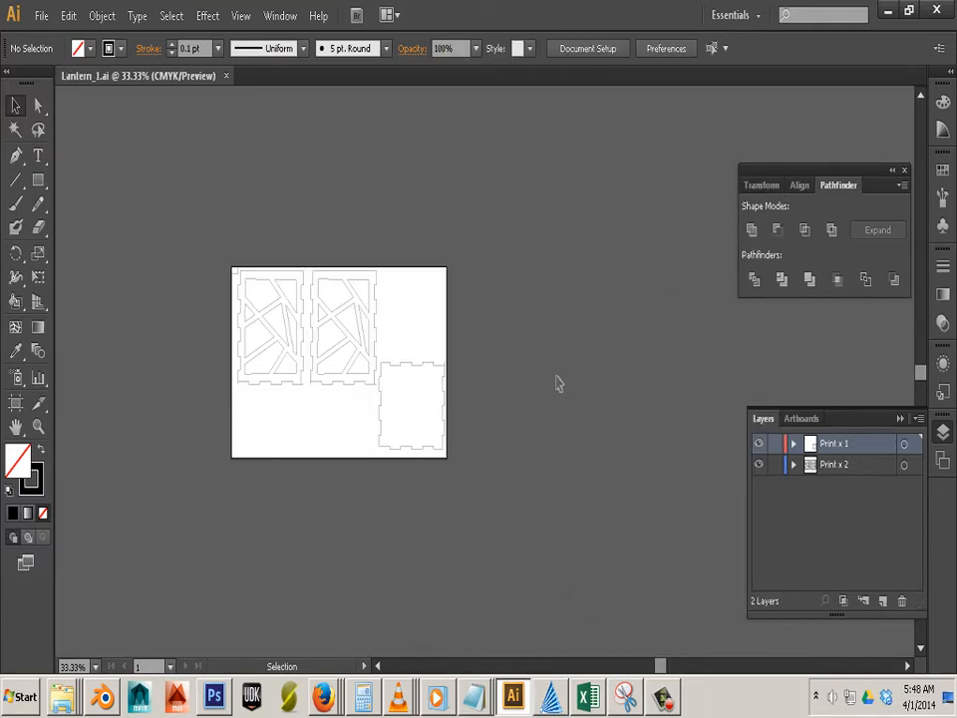